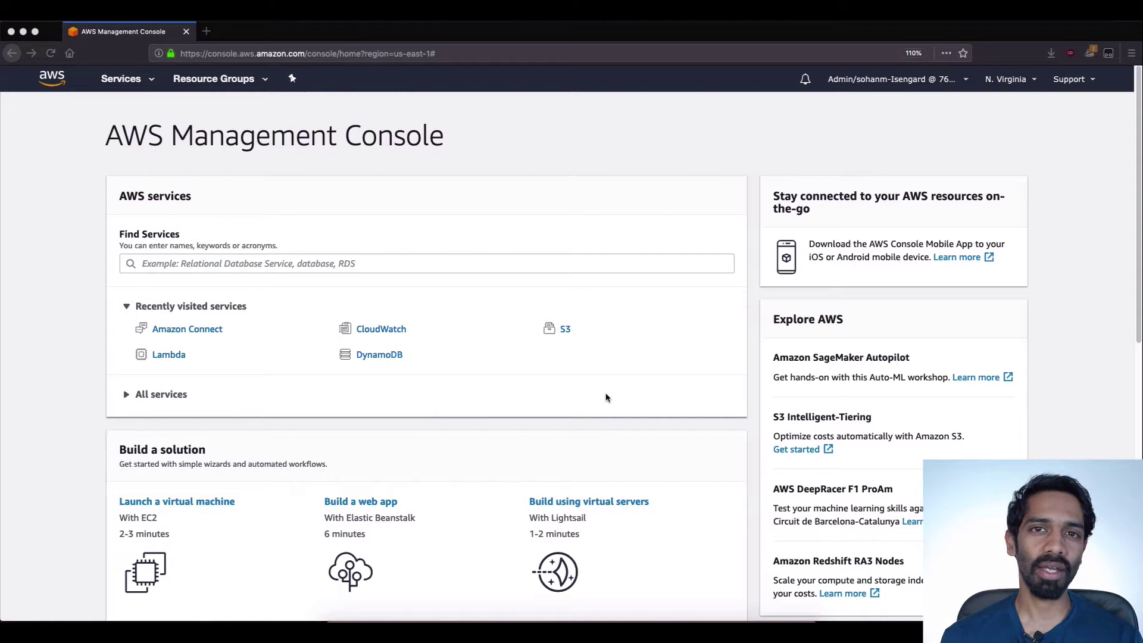
- Start a new Amazon Connect instance storing users in Connect, with access URL customersupportXYZ
left_click(213, 332)
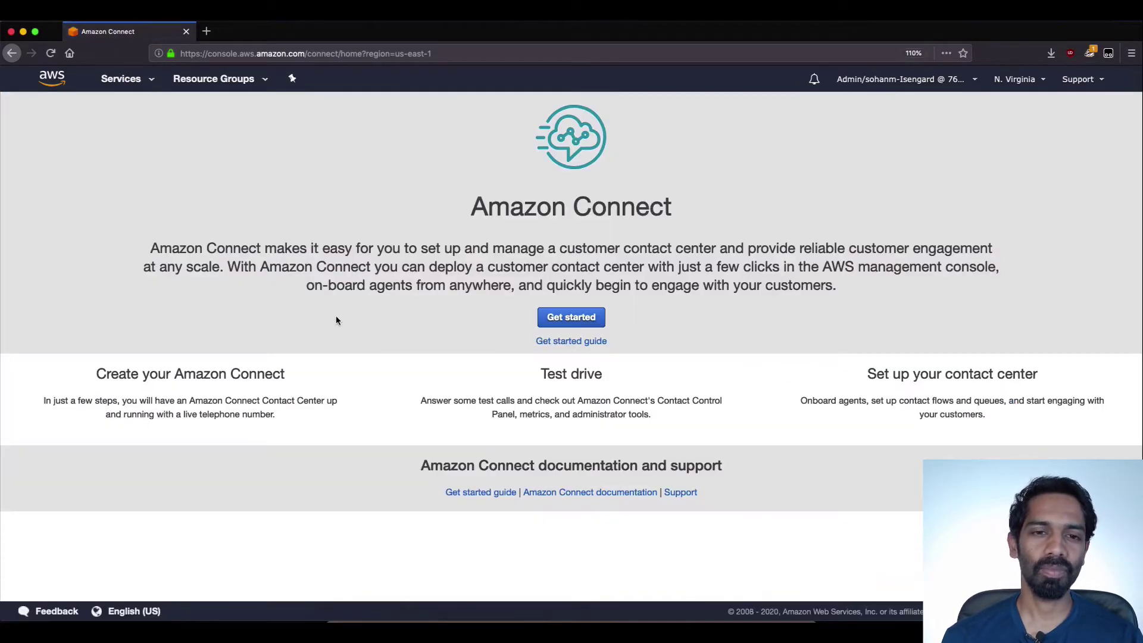
left_click(570, 317)
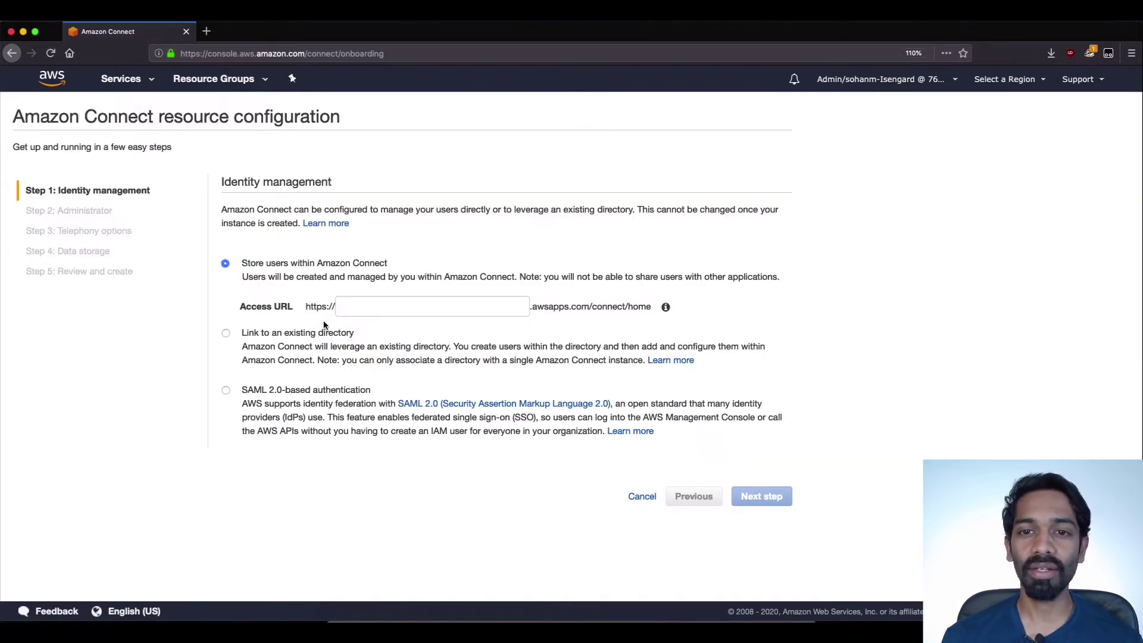
left_click(358, 308)
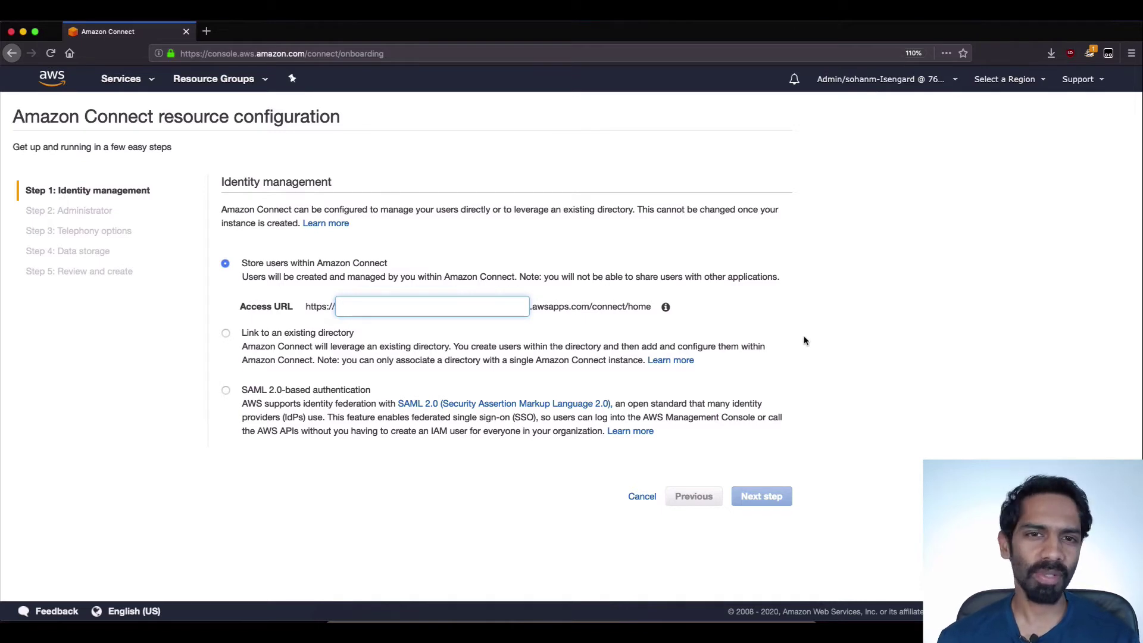
type("cu")
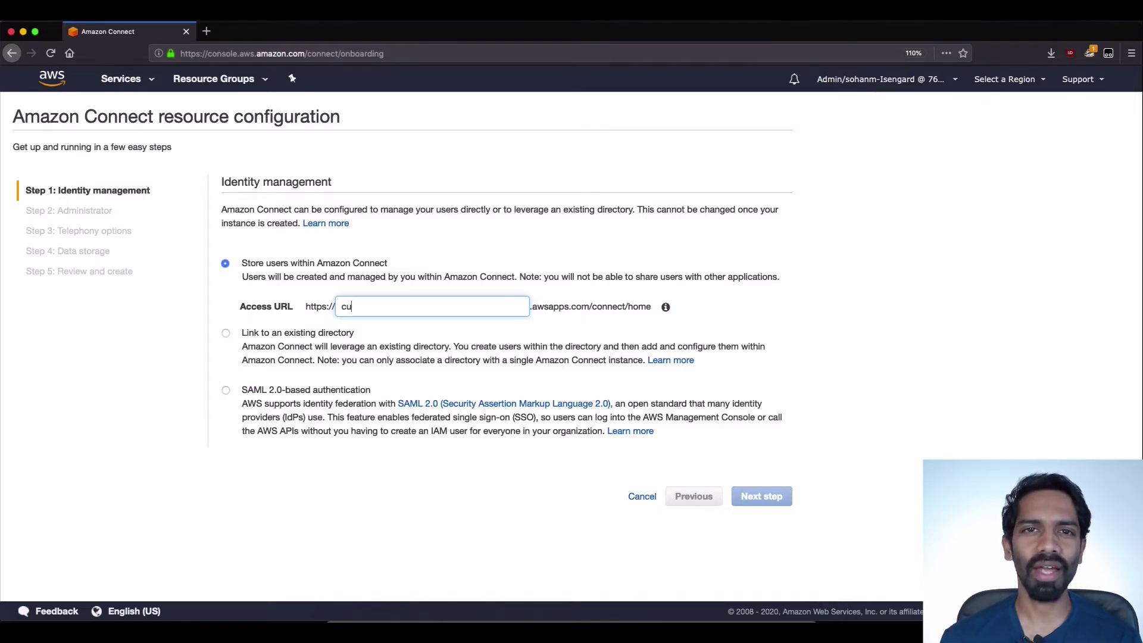
type("stomer")
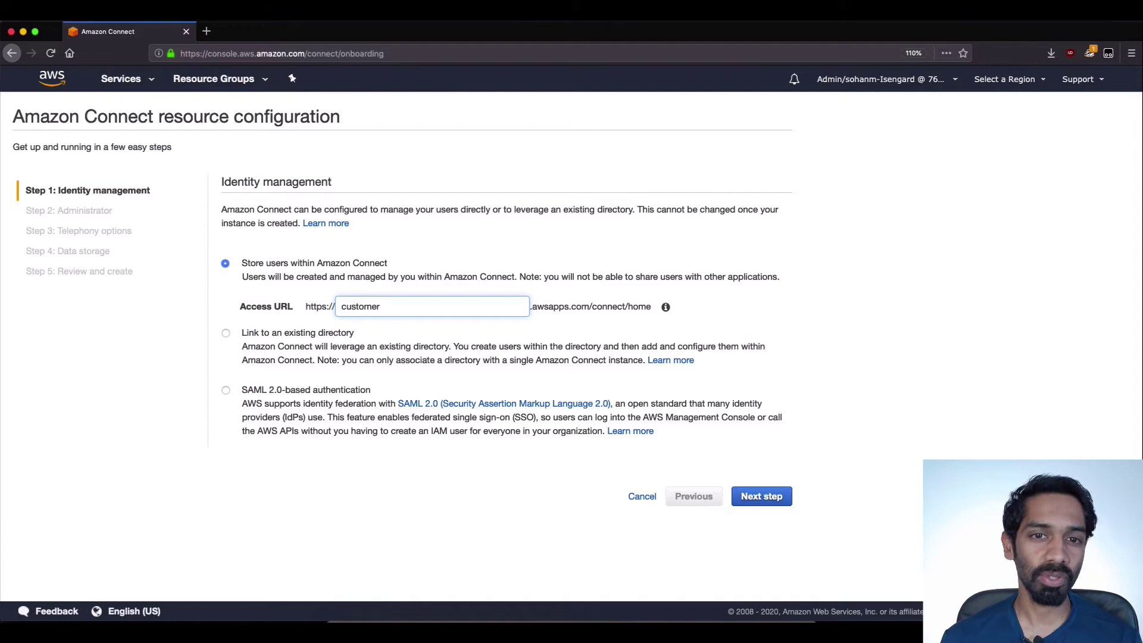
type("support")
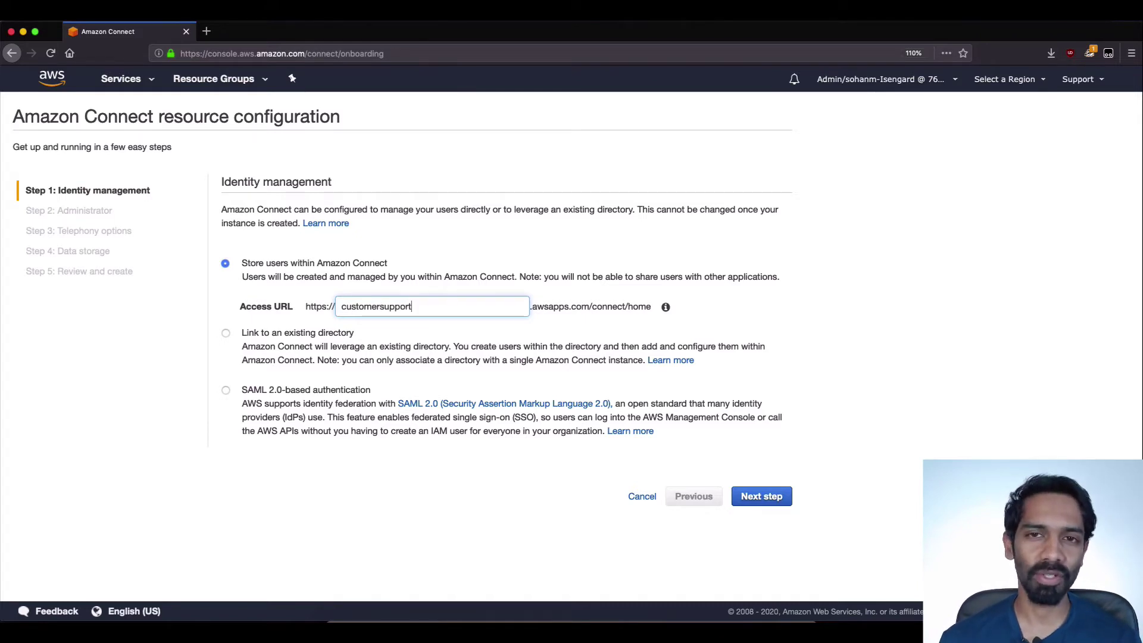
type("XYZ")
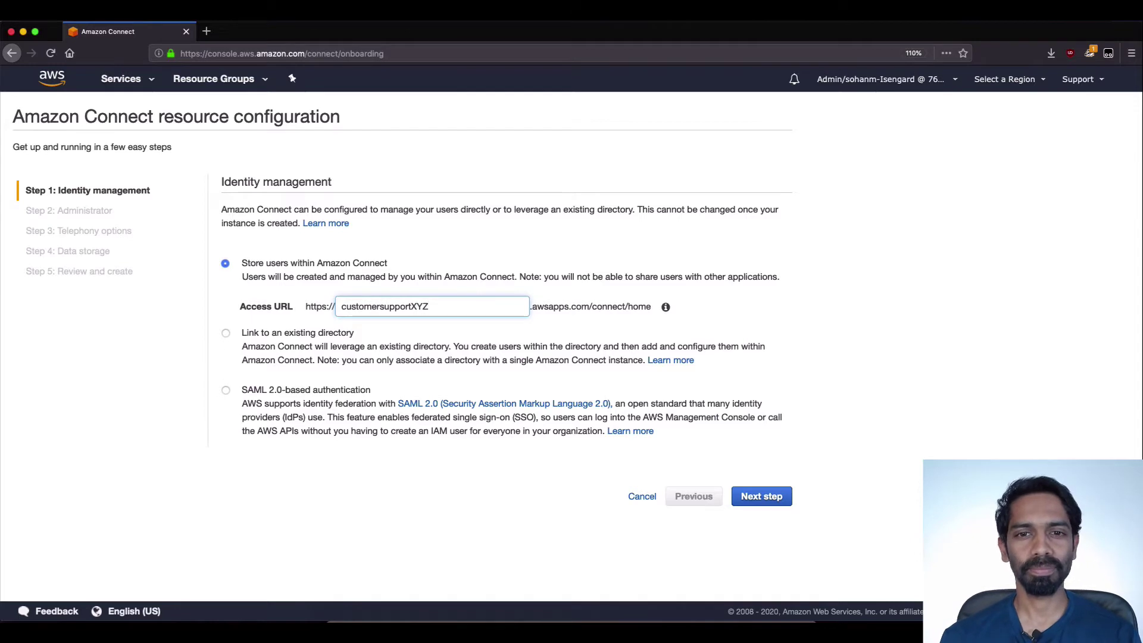
left_click(758, 499)
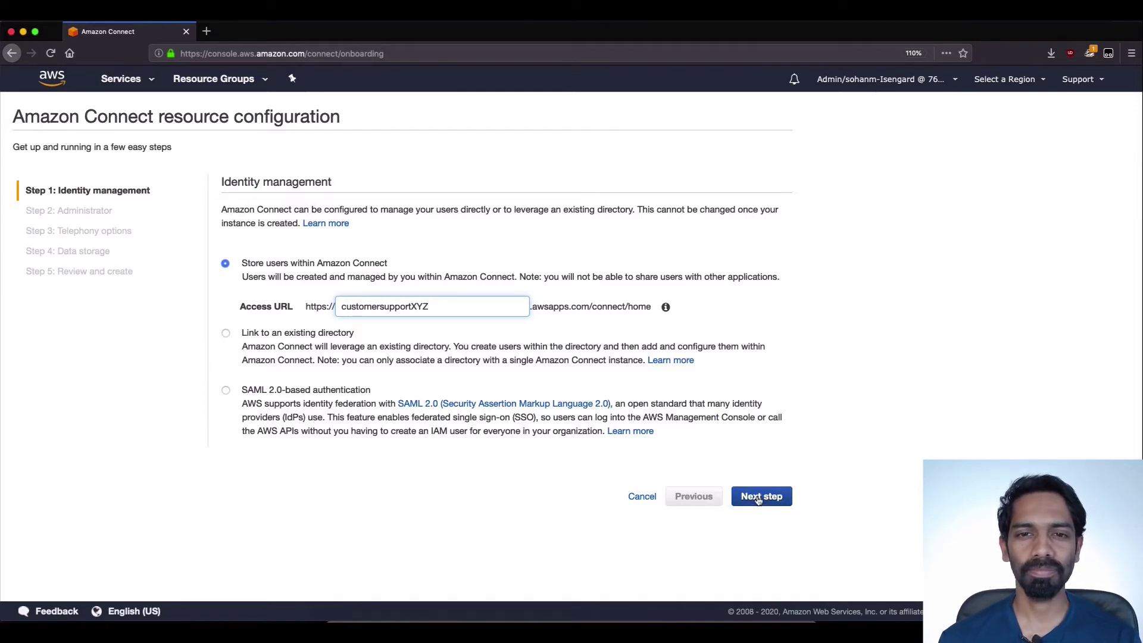
- Skip the administrator, keep inbound and outbound calls and default storage, then create the instance
left_click(758, 499)
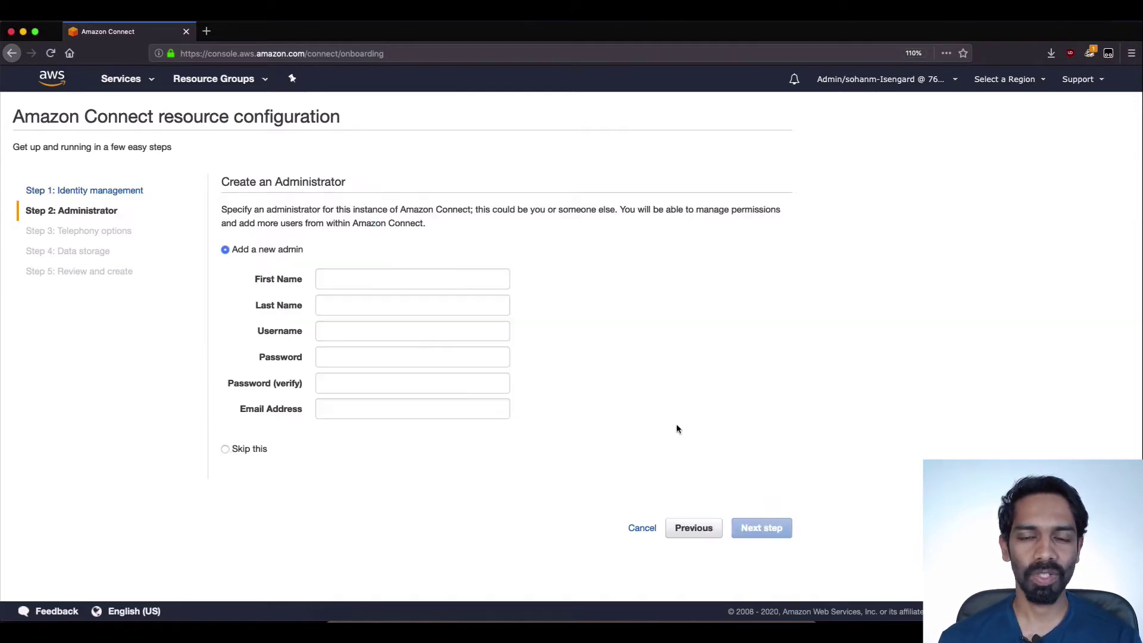
left_click(247, 449)
left_click(765, 363)
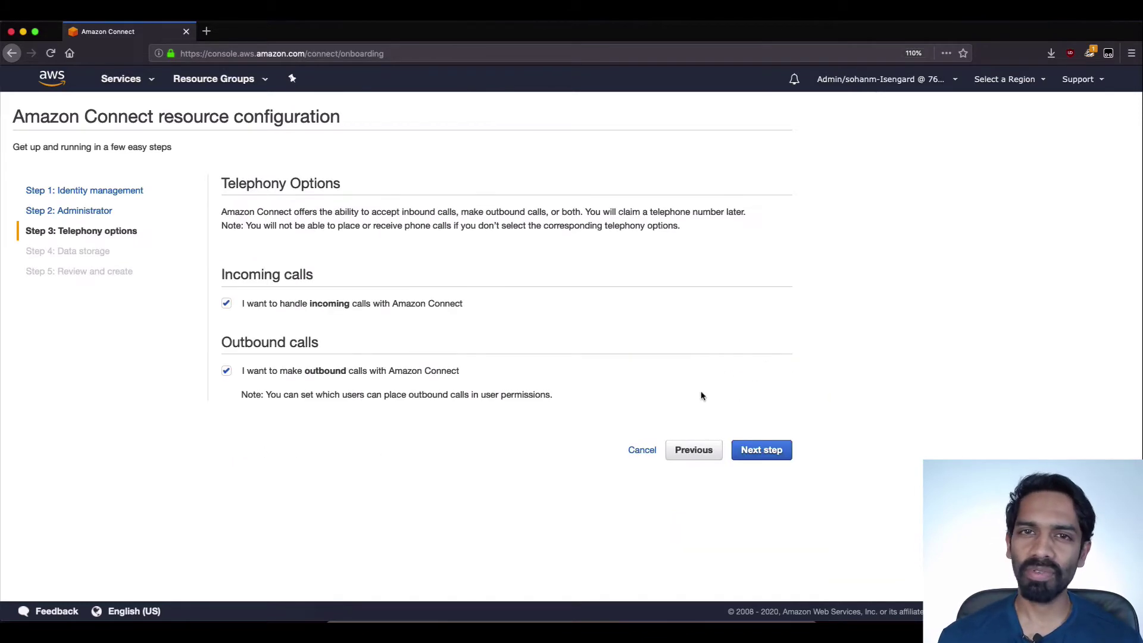
left_click(762, 450)
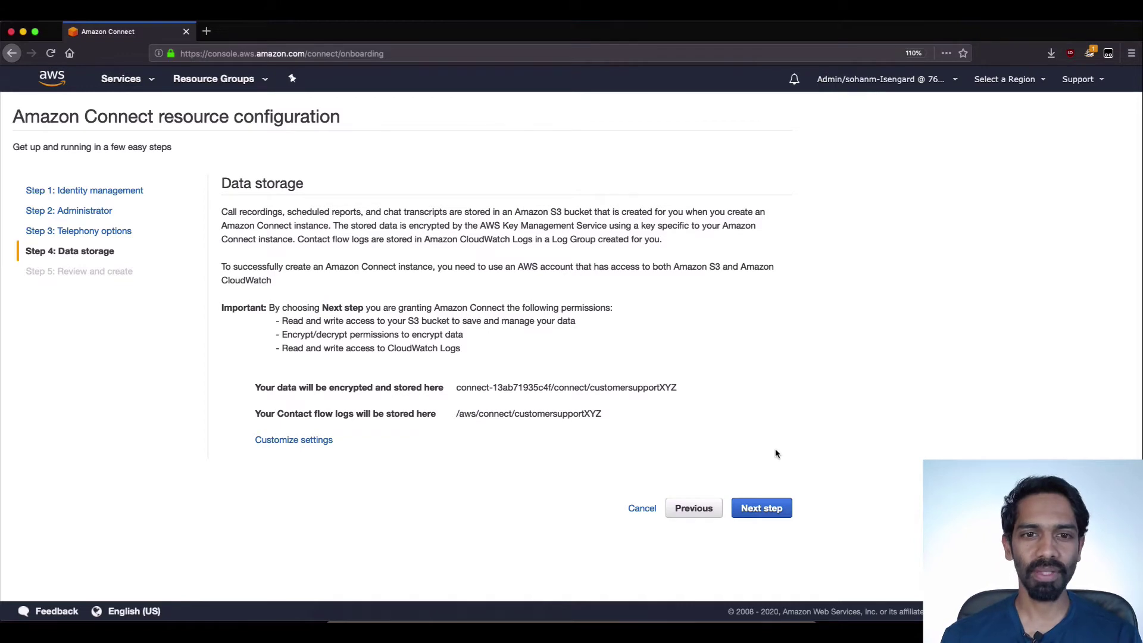
left_click(767, 508)
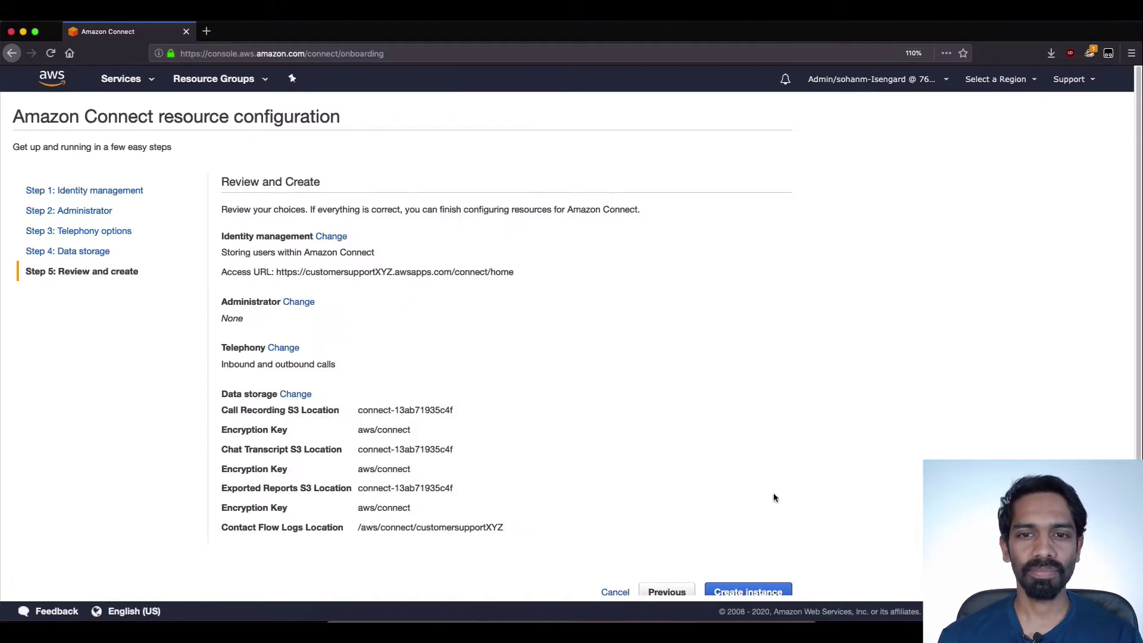
scroll(878, 453, "down", 1)
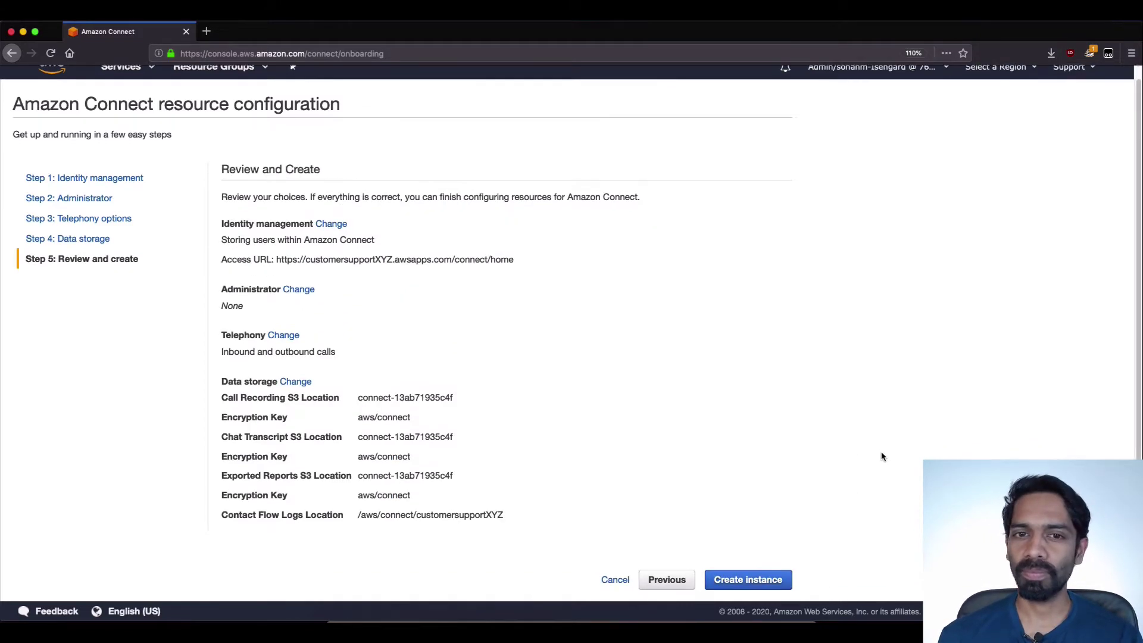
left_click(757, 578)
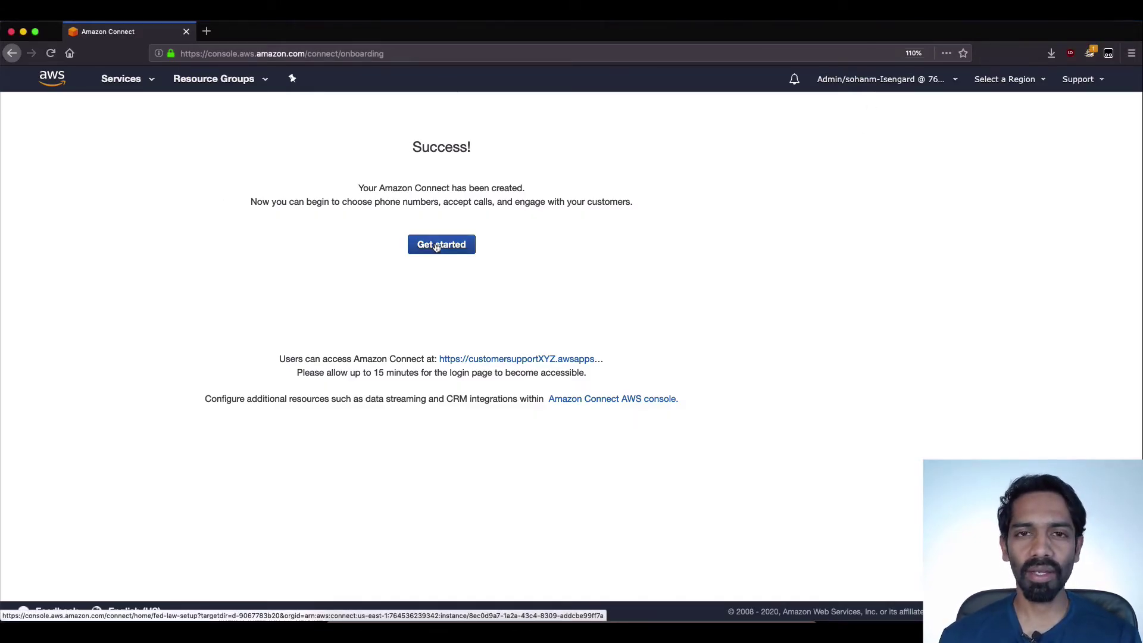
- Open the instance dashboard, decline browser notifications and allow microphone access
left_click(437, 246)
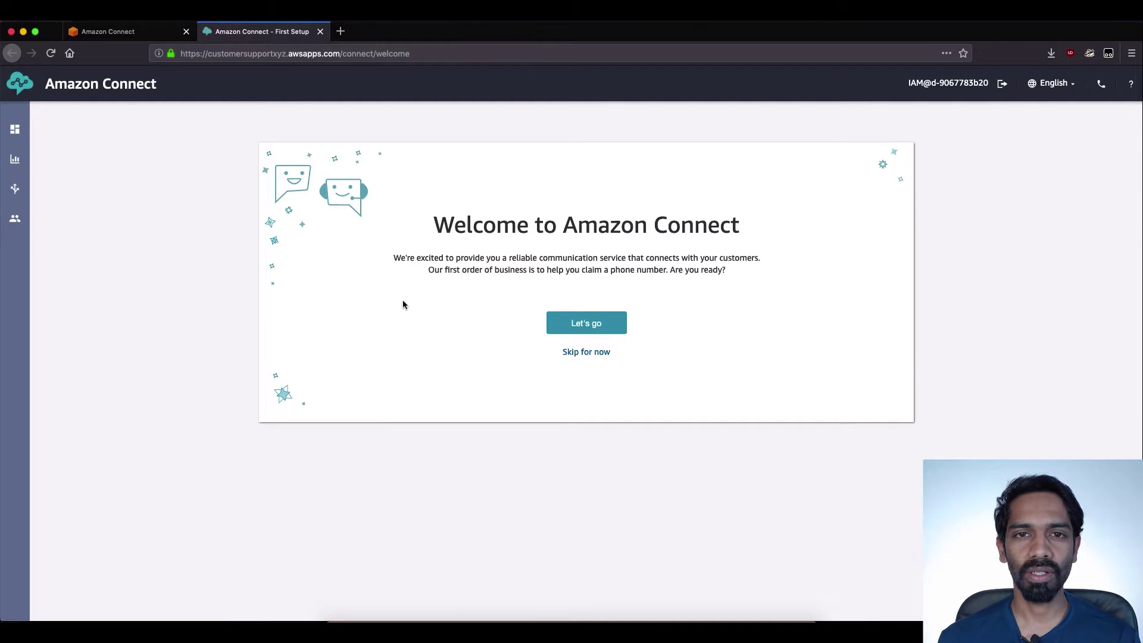
left_click(615, 321)
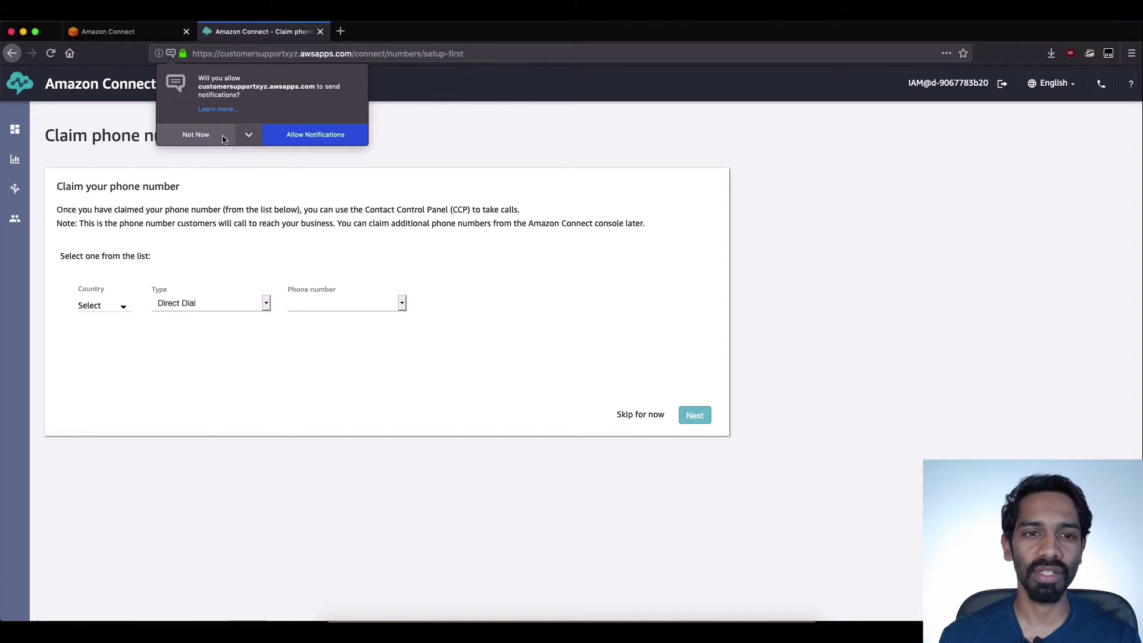
left_click(199, 136)
left_click(213, 139)
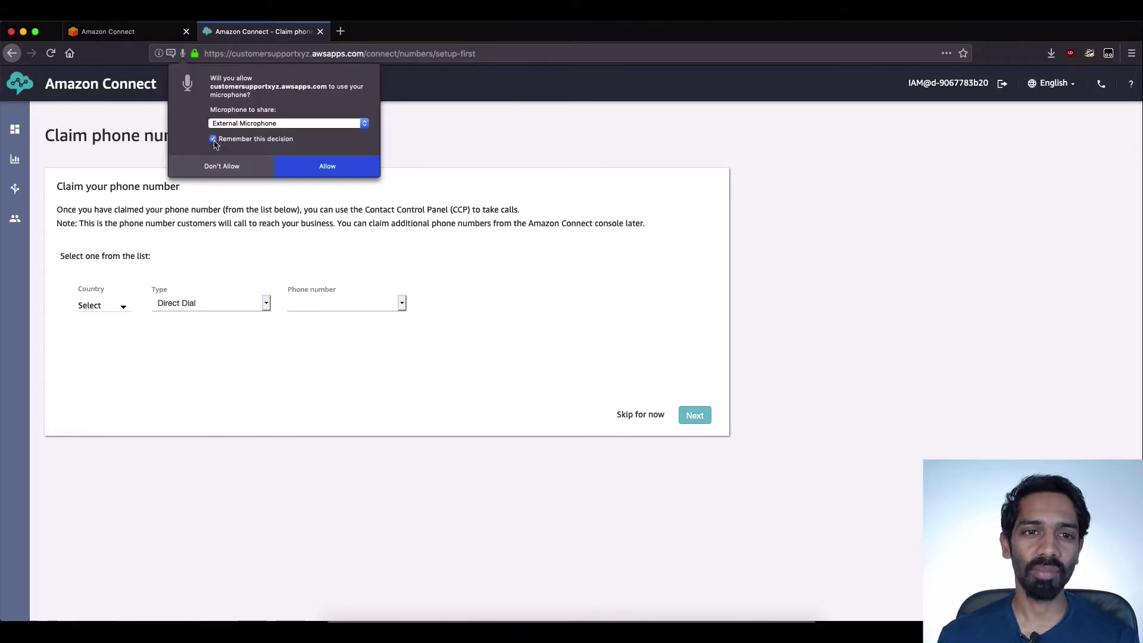
left_click(306, 171)
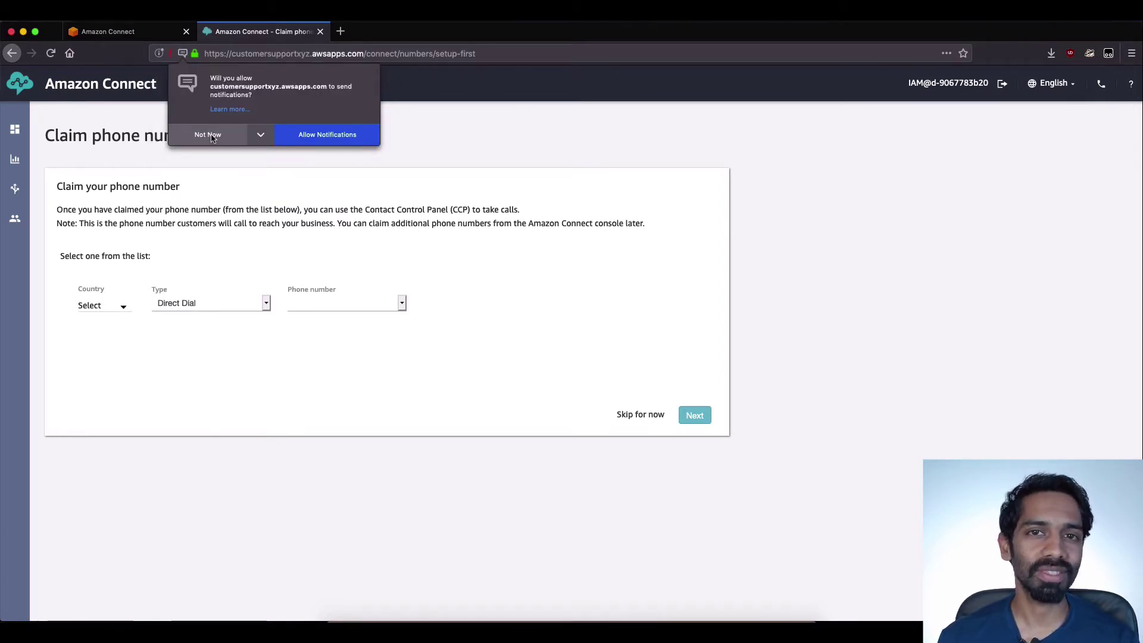
left_click(288, 138)
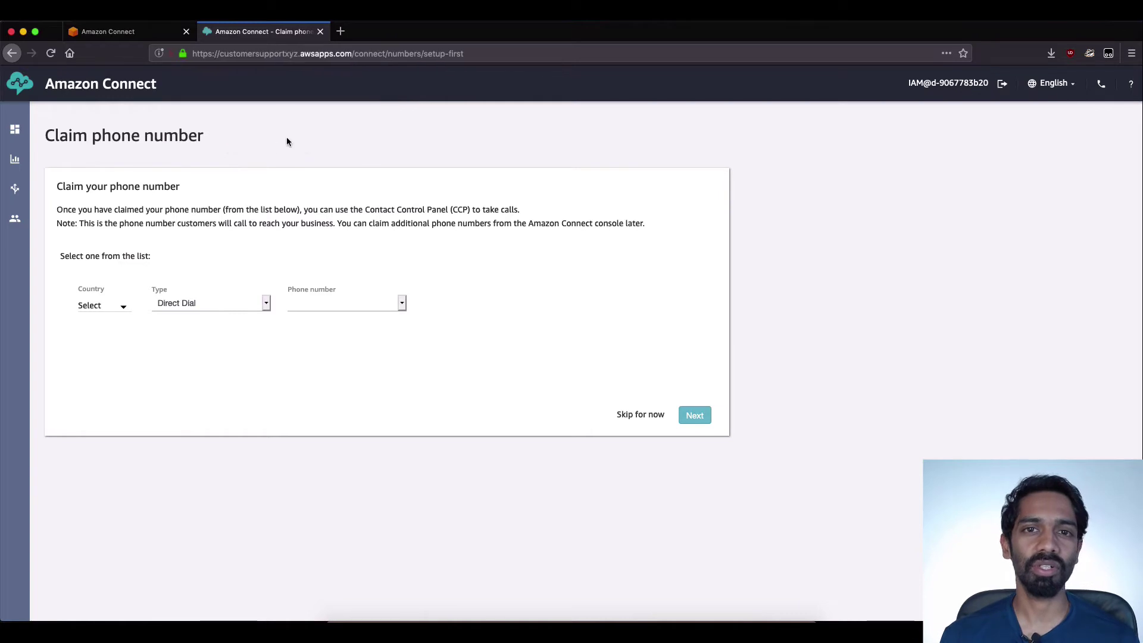
- Claim the suggested United States +1 direct-dial phone number
left_click(122, 310)
scroll(141, 340, "down", 5)
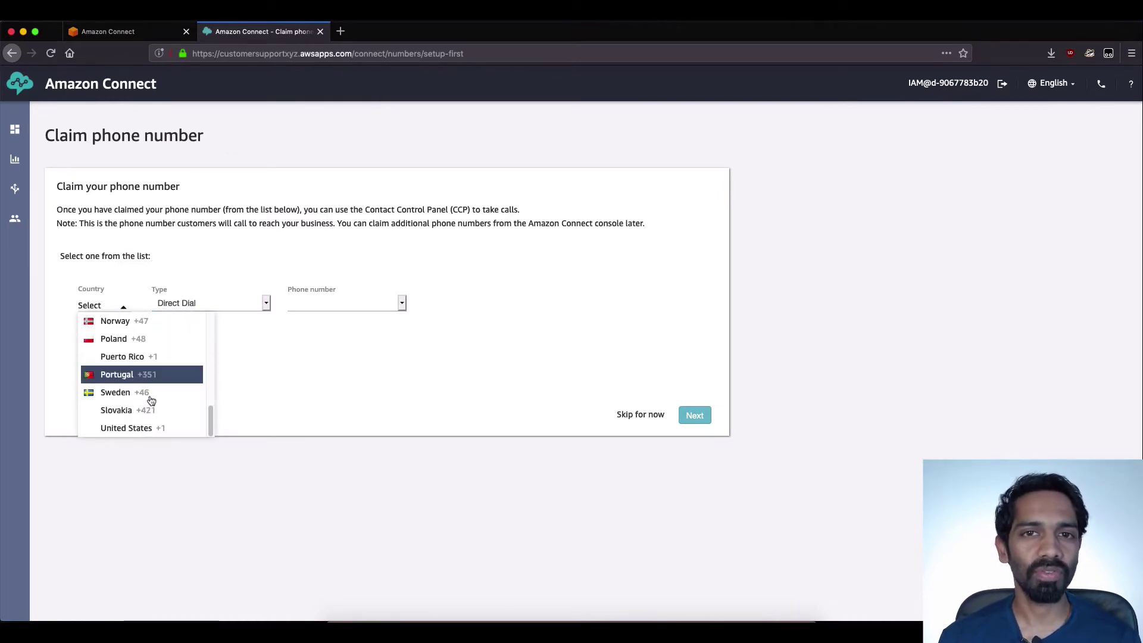
left_click(154, 427)
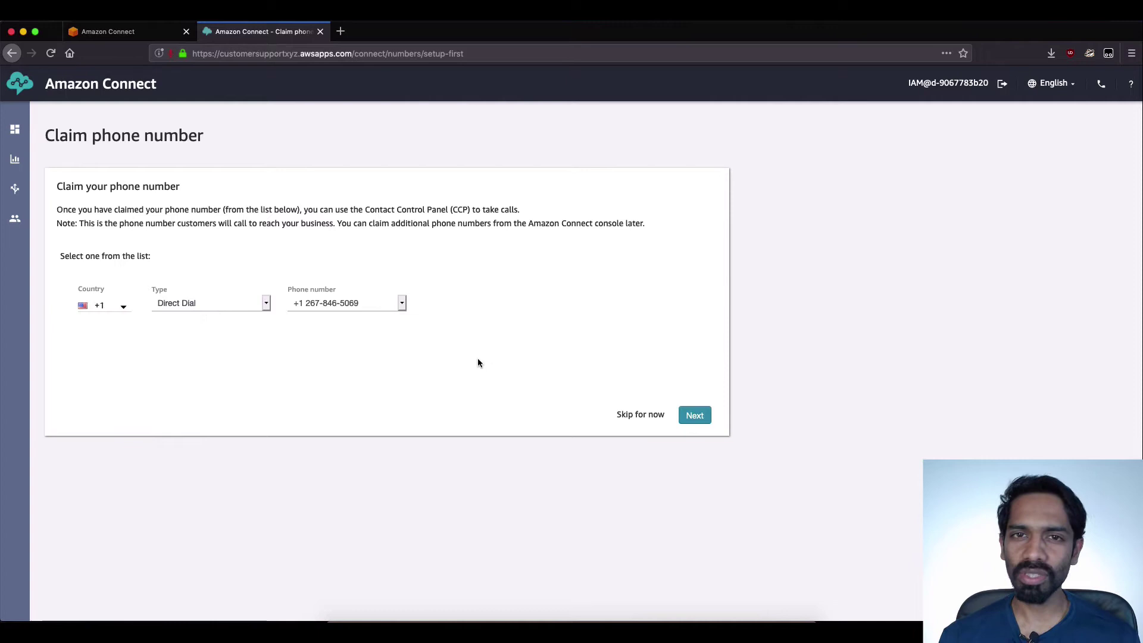
left_click(402, 303)
left_click(384, 328)
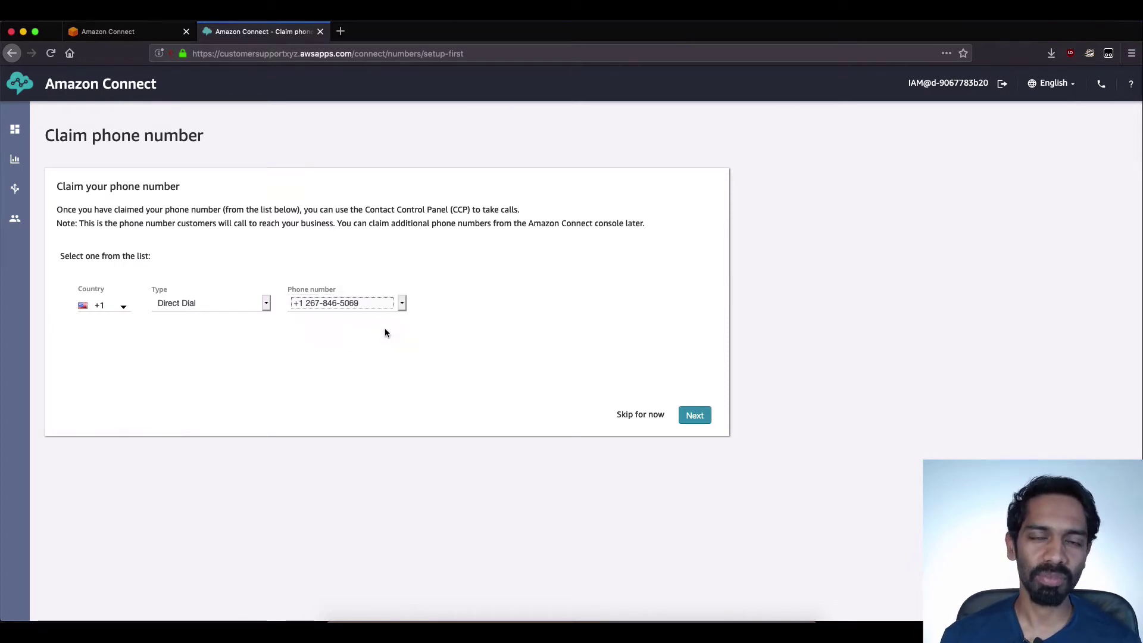
left_click(694, 417)
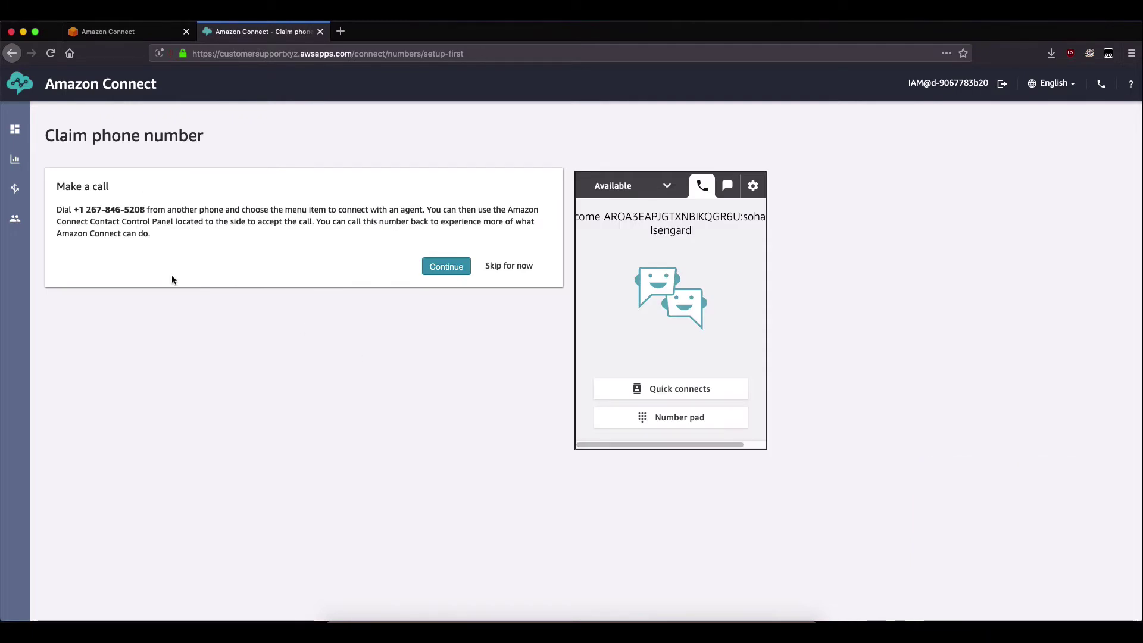
- Open the customersupportxyz instance in the console and show its Data storage settings
left_click(133, 35)
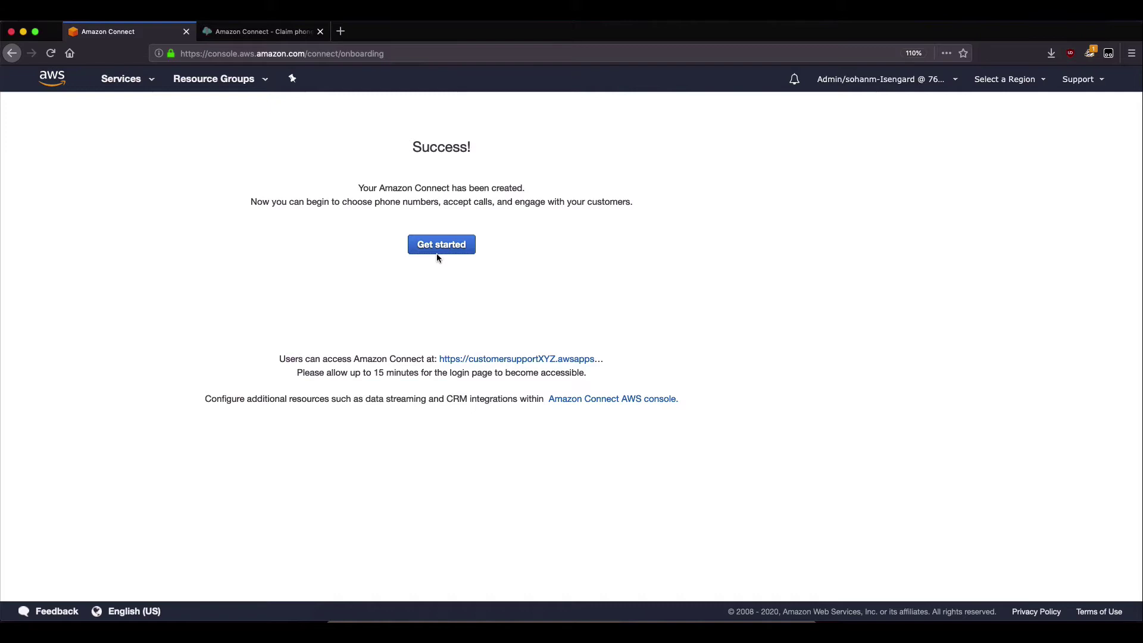
left_click(121, 79)
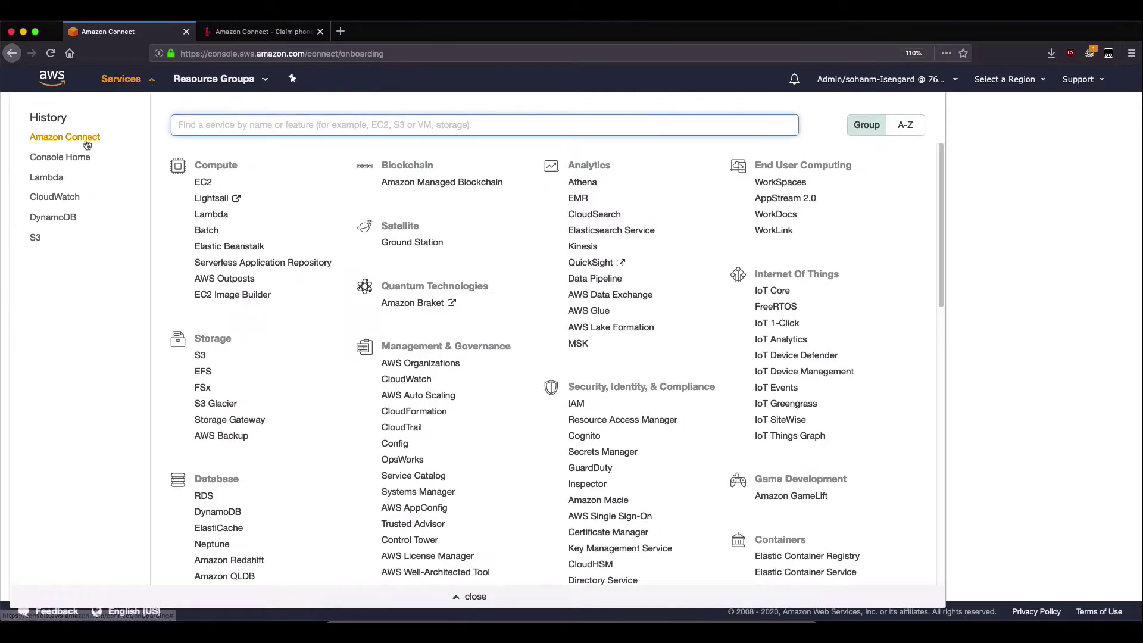
left_click(65, 137)
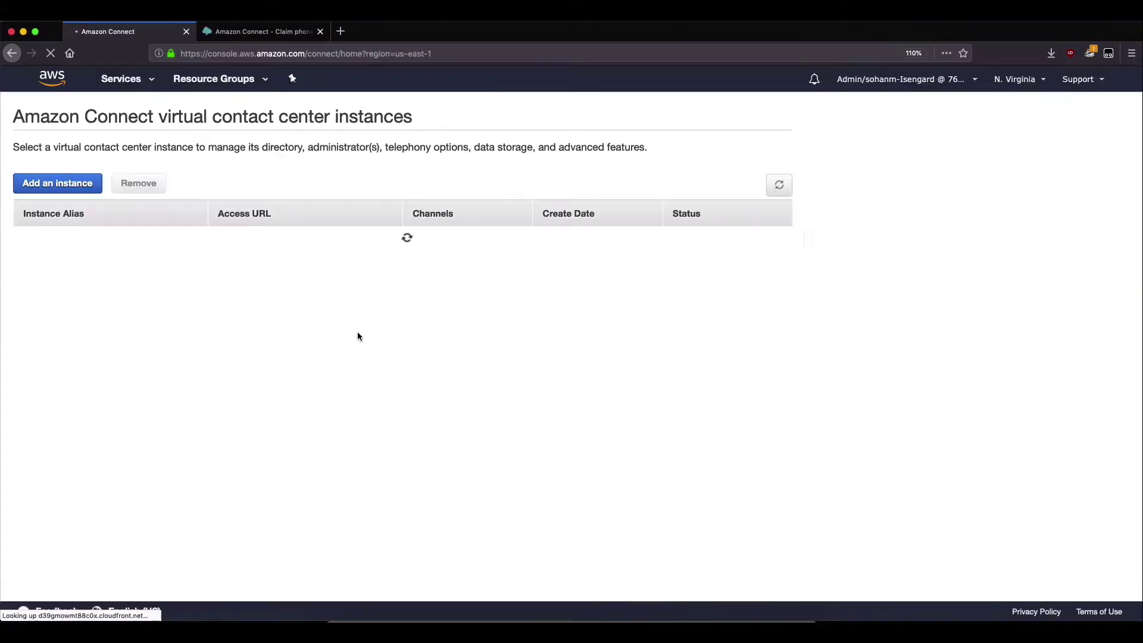
left_click(98, 238)
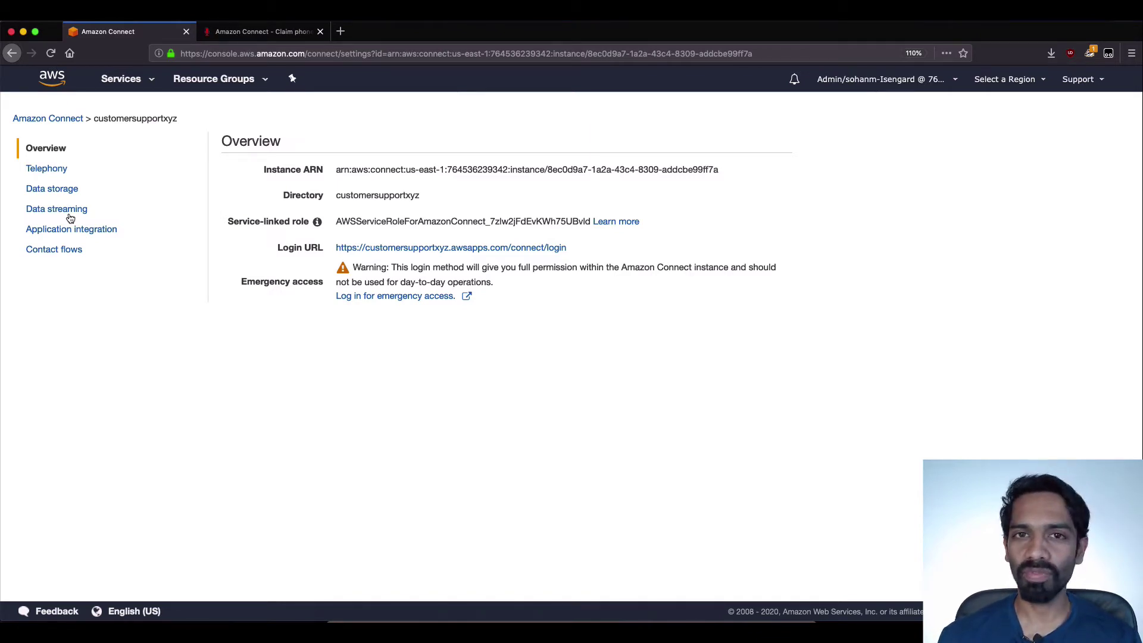
left_click(57, 190)
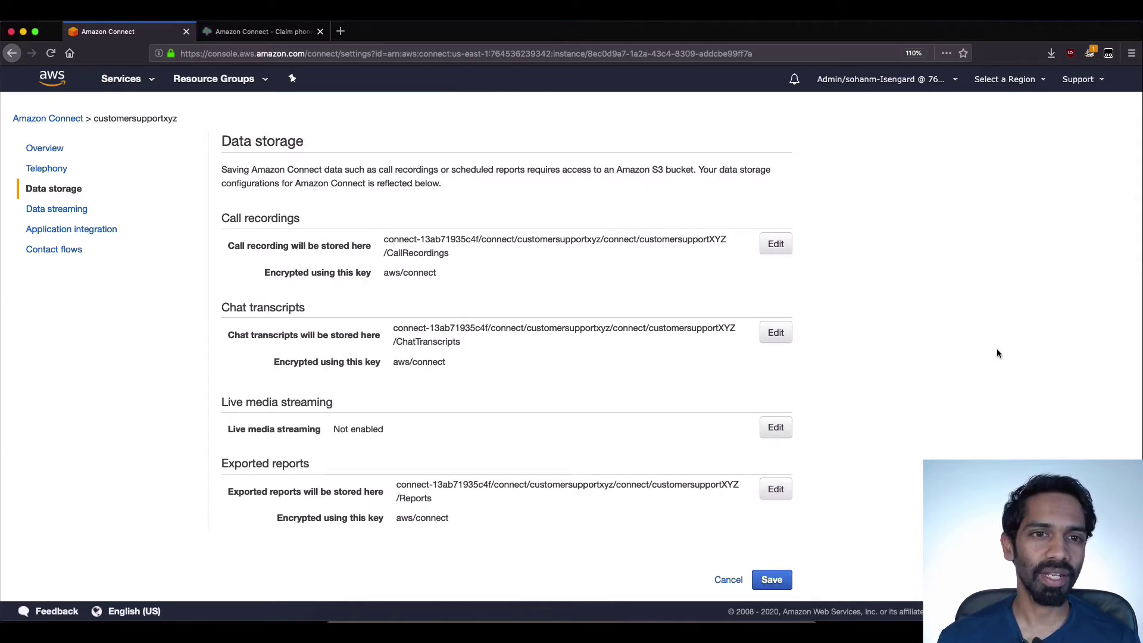
- Enable live media streaming with stream name prefix XYZstream
left_click(776, 427)
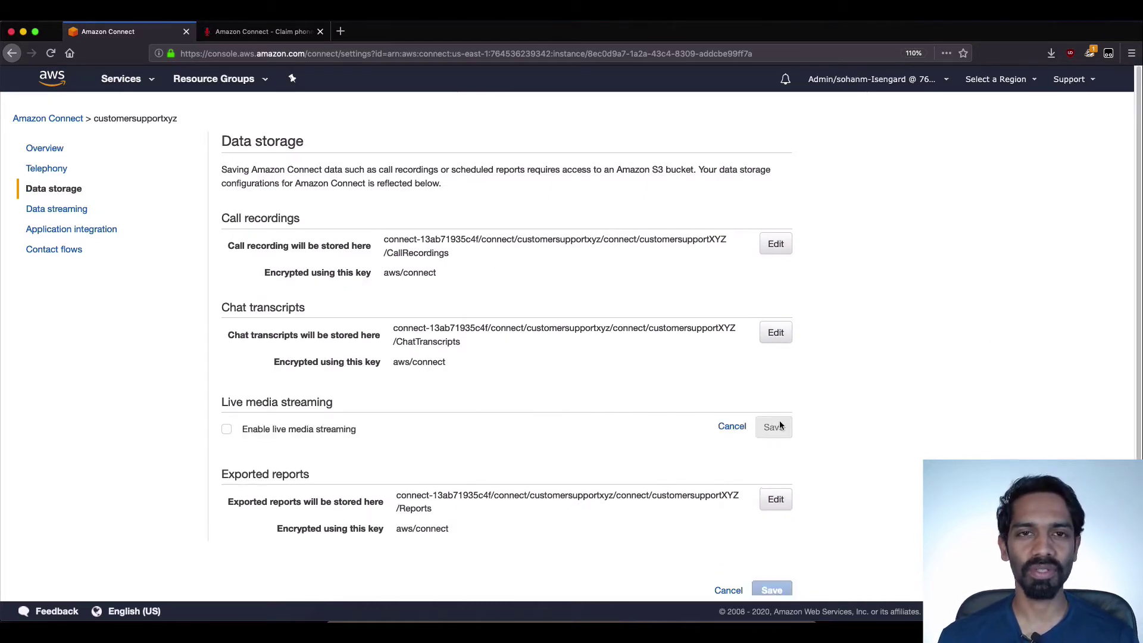
scroll(417, 422, "down", 1)
left_click(224, 423)
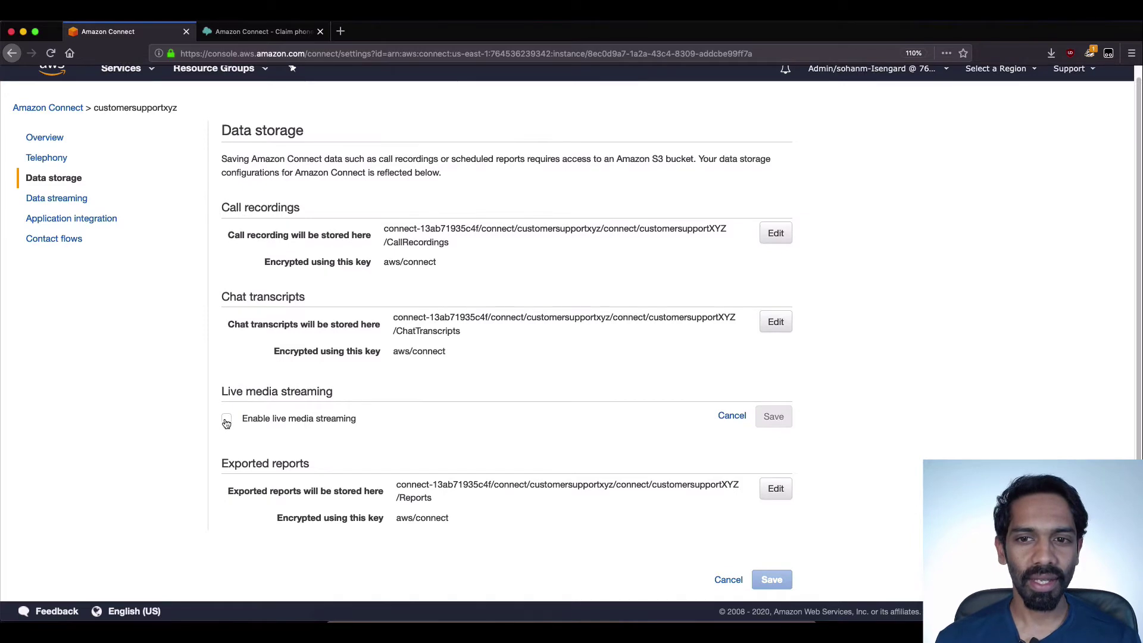
scroll(870, 453, "down", 1)
scroll(871, 455, "down", 5)
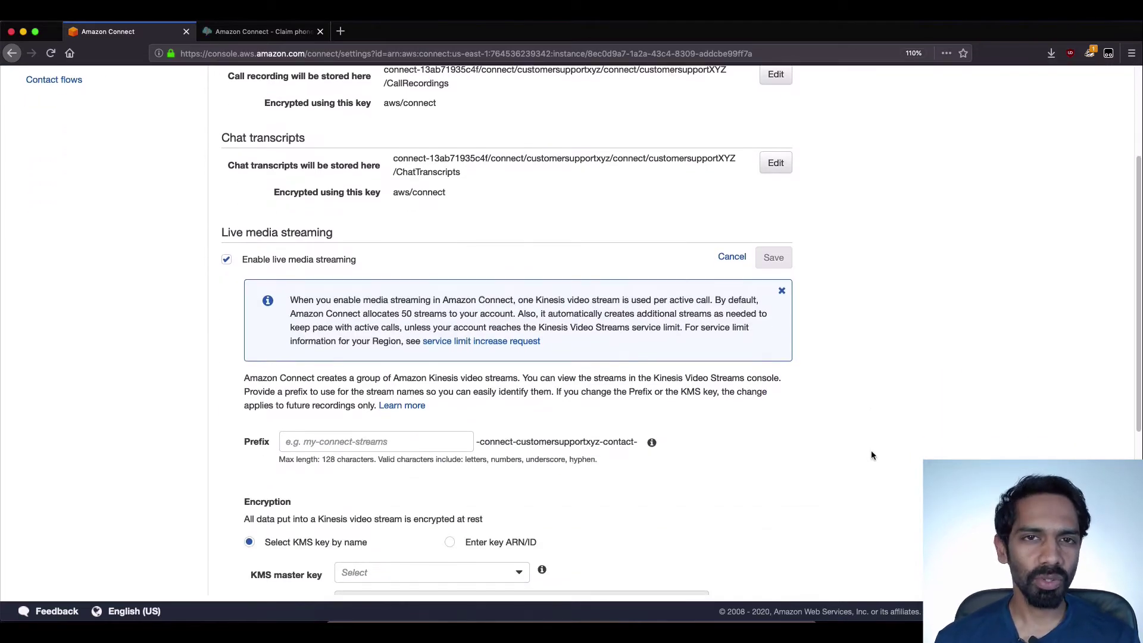
left_click(428, 334)
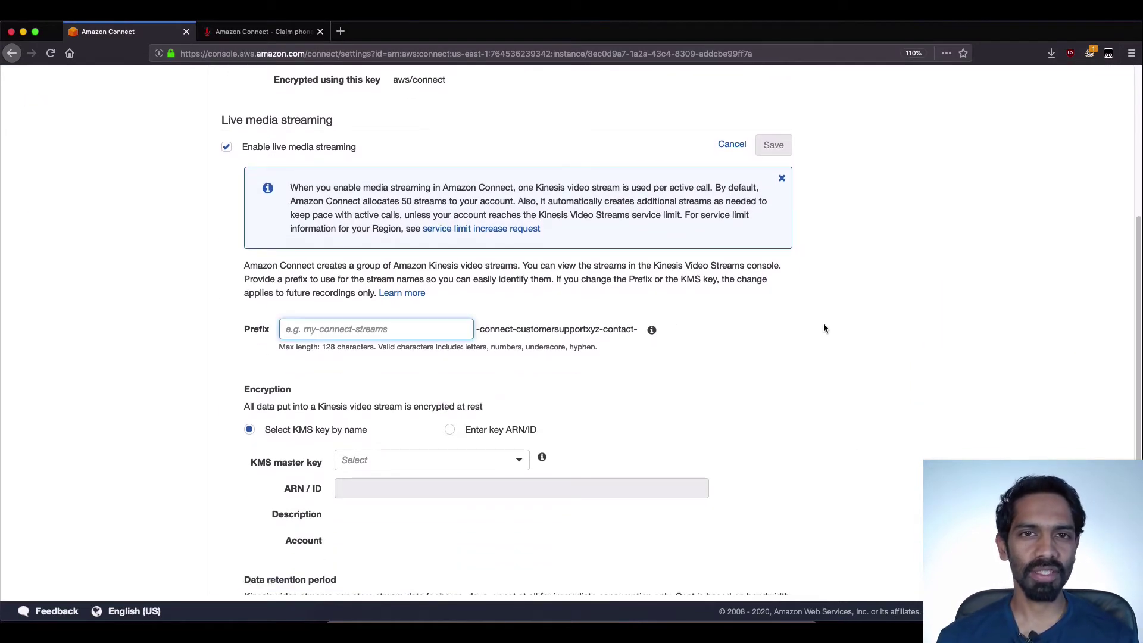
type("XYZ")
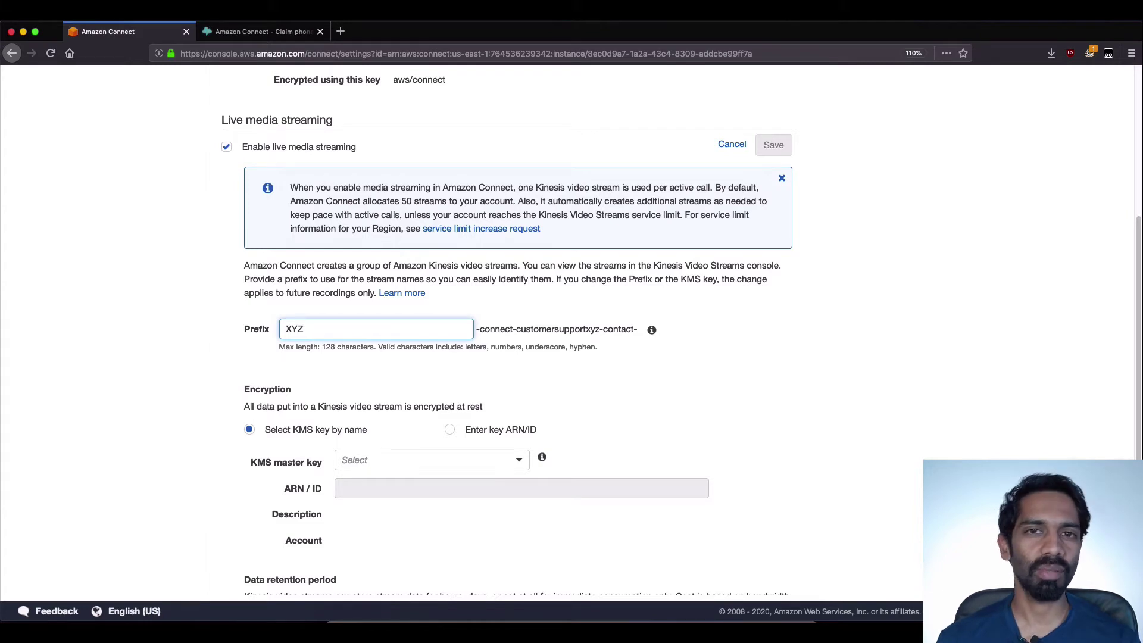
type("stream")
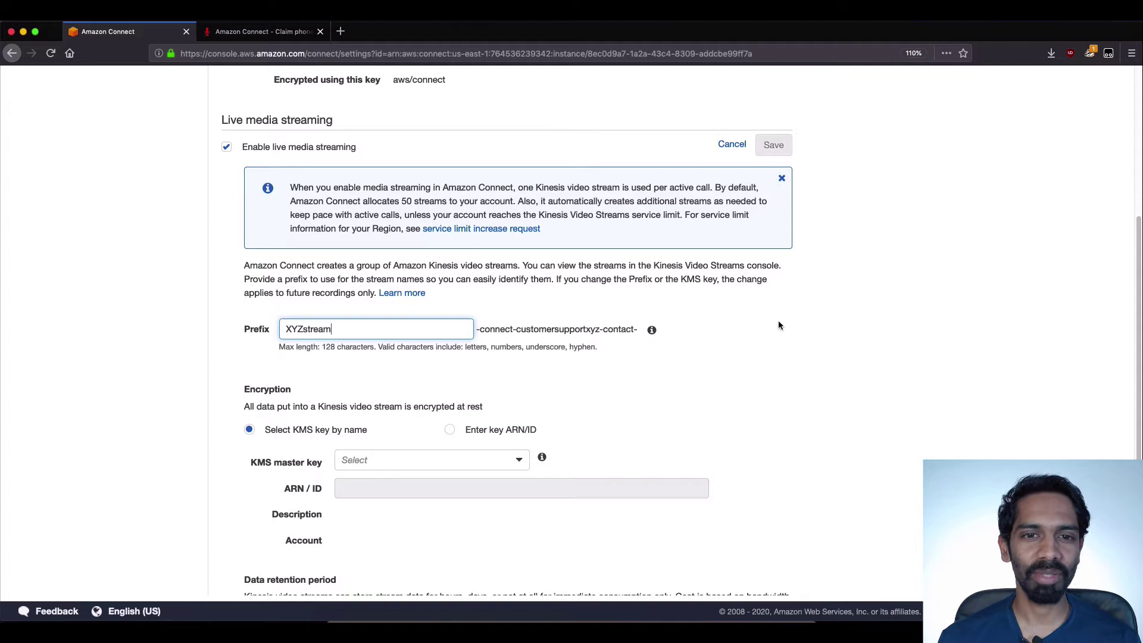
scroll(777, 323, "down", 5)
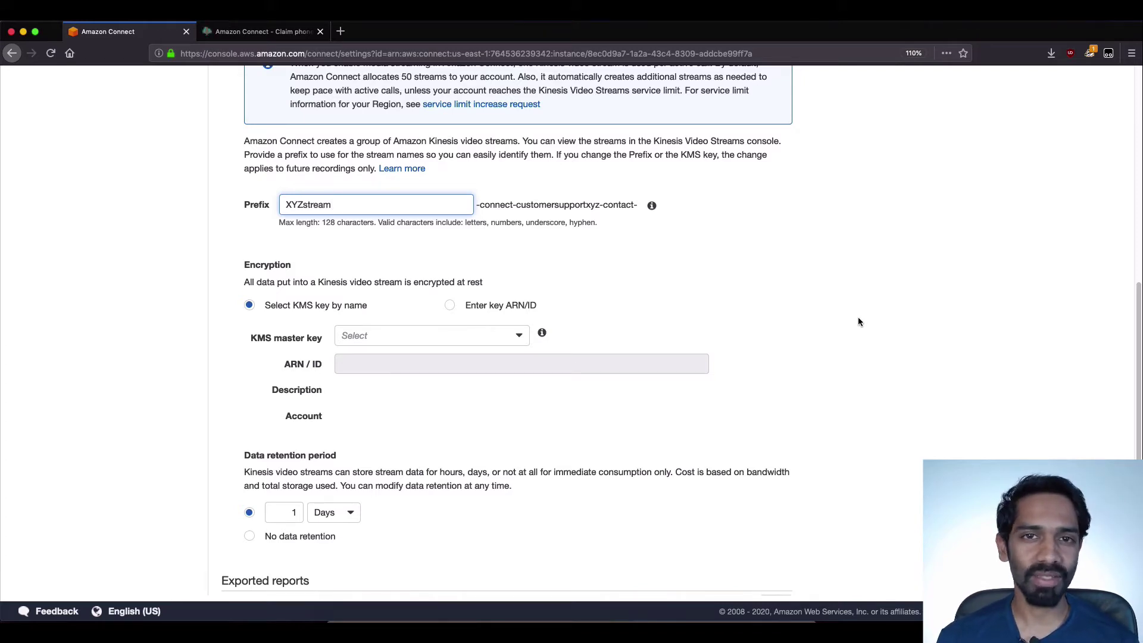
scroll(804, 324, "down", 1)
- Encrypt streams with the aws/kinesisvideo key, keep 1-day retention, and save the storage settings
left_click(517, 316)
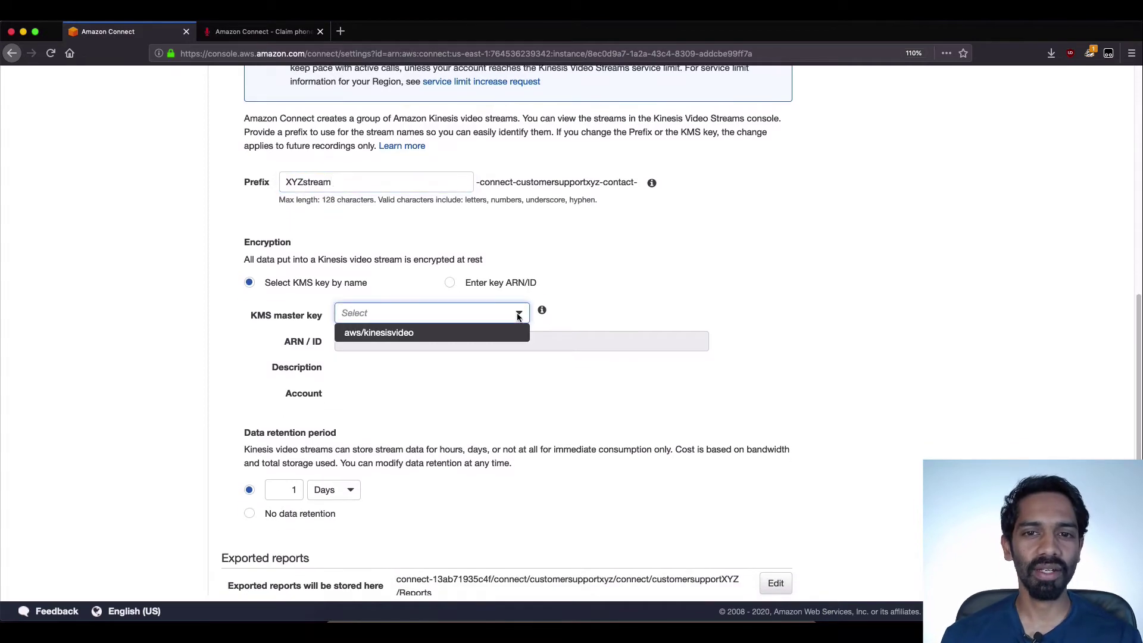
left_click(453, 333)
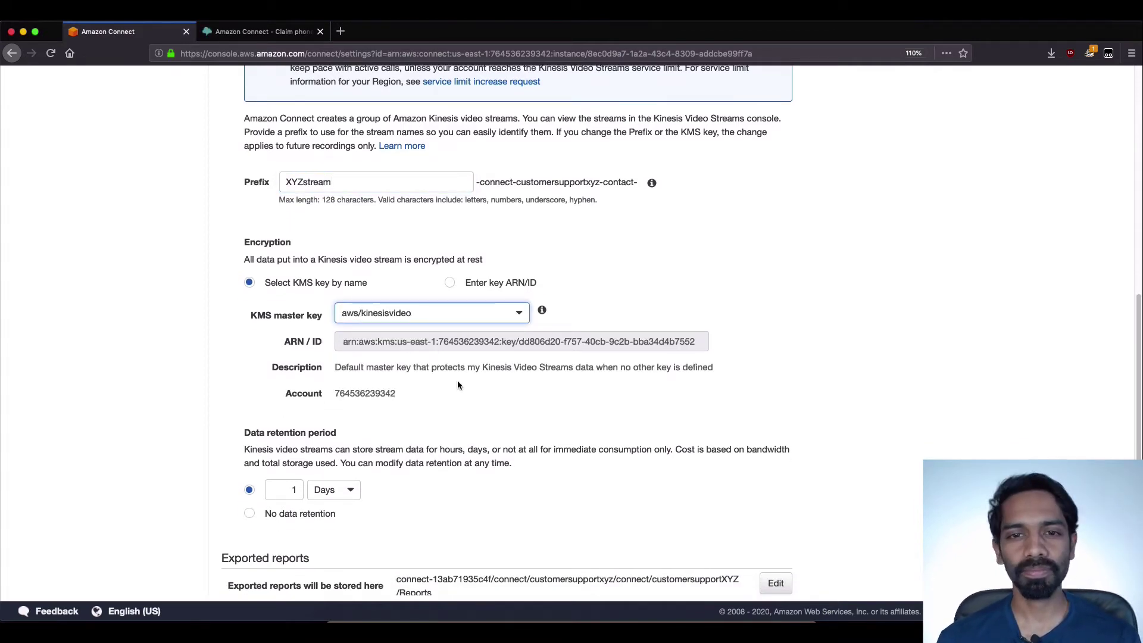
scroll(470, 407, "down", 4)
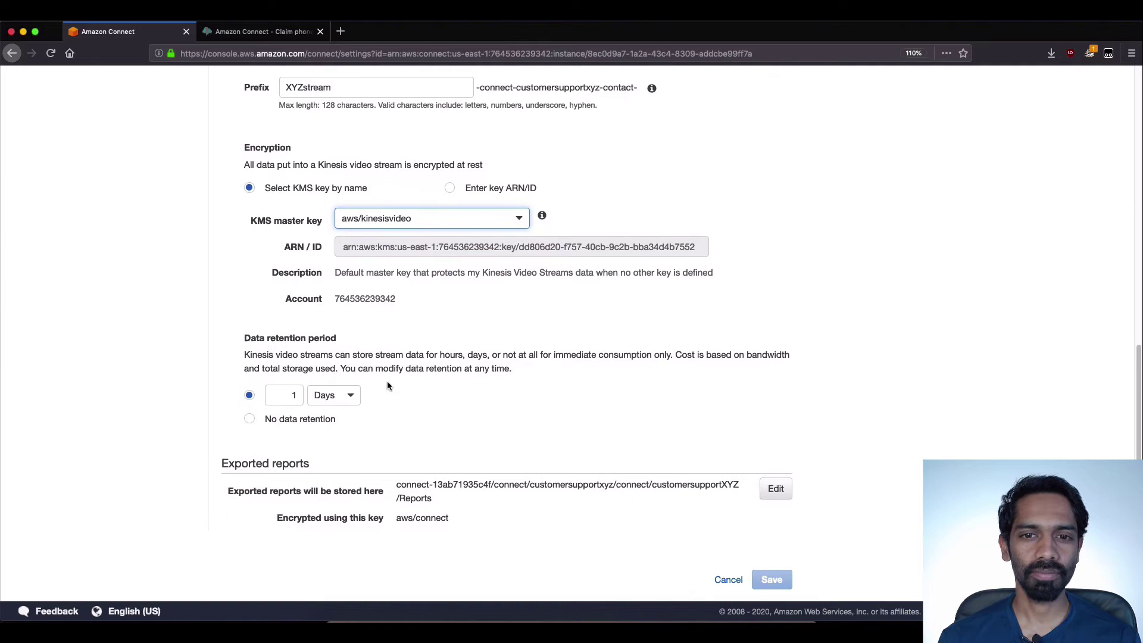
scroll(790, 413, "up", 13)
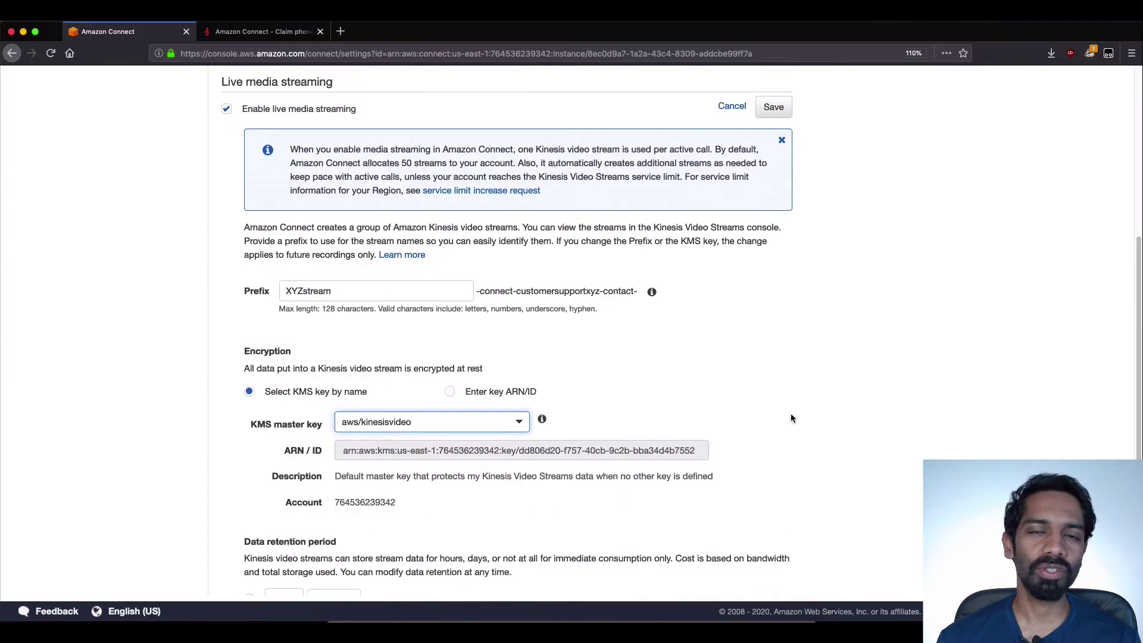
left_click(774, 231)
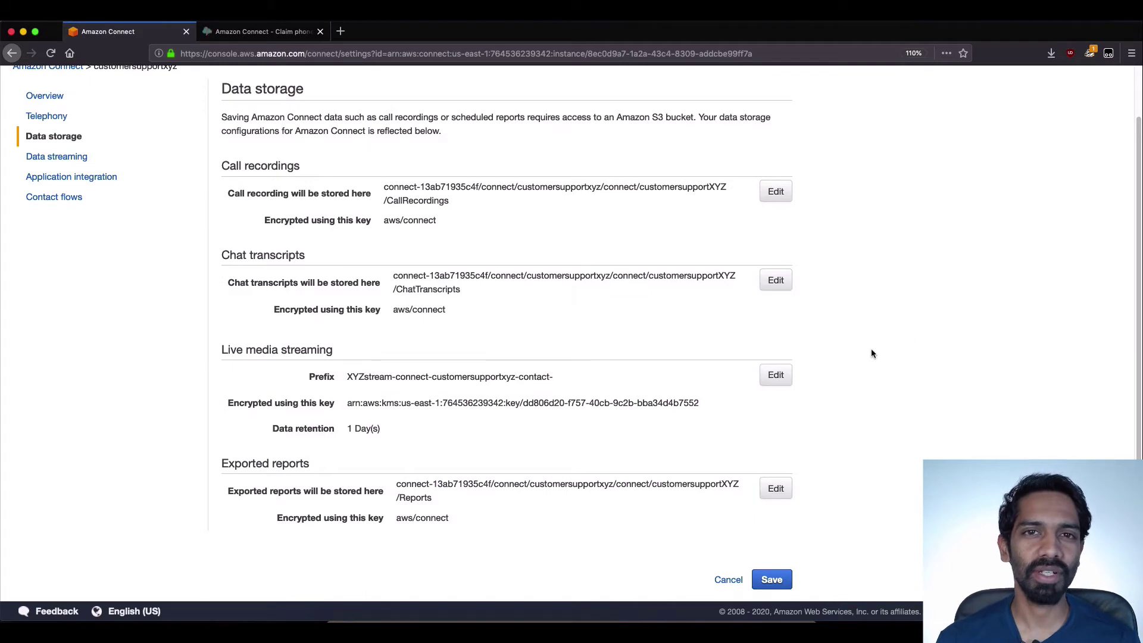
left_click(759, 579)
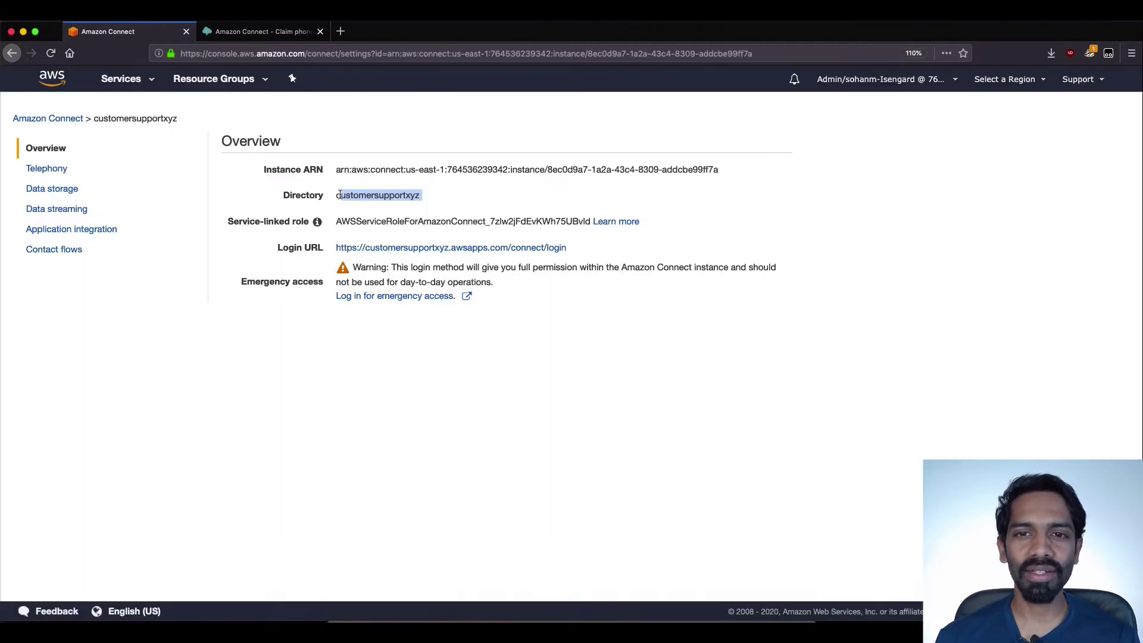
left_click(334, 195)
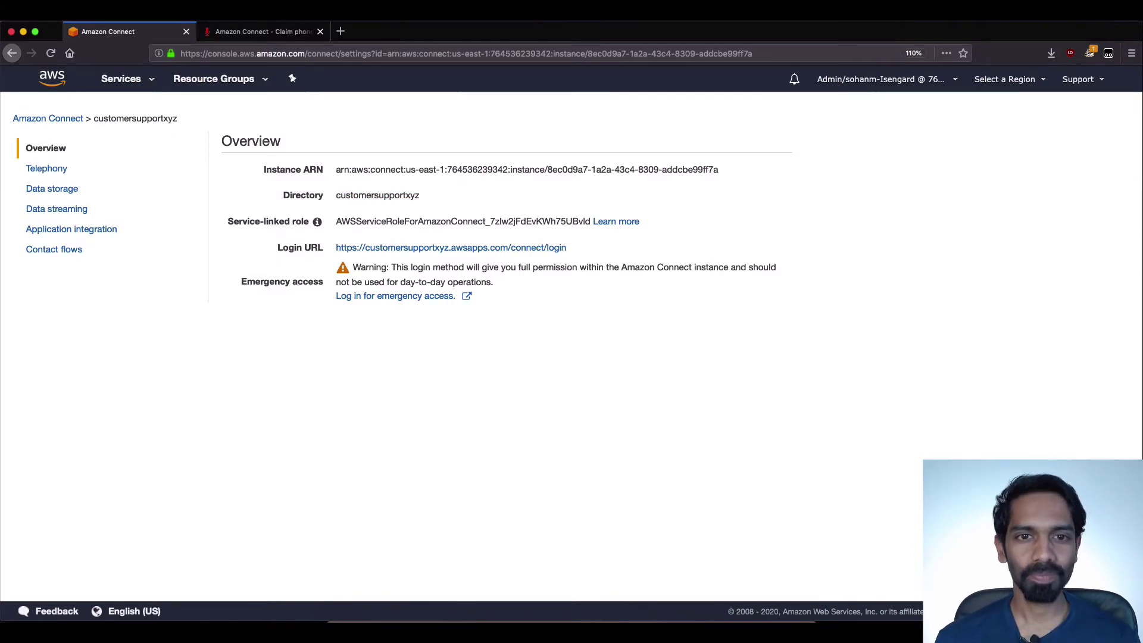
key("super+Tab")
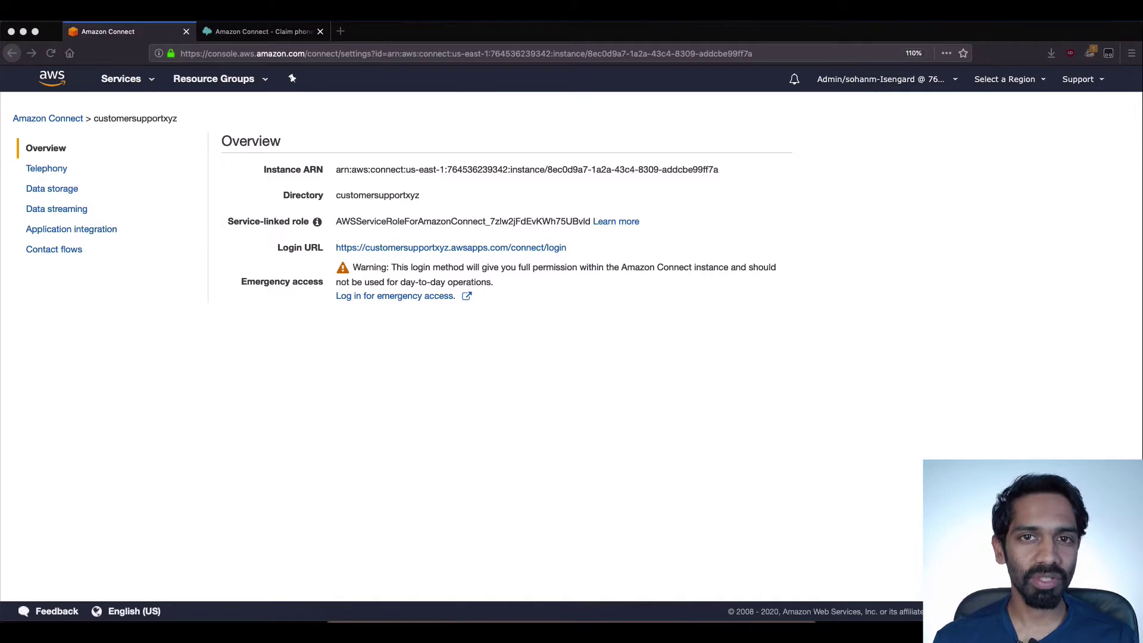
- Load the AI Powered Speech Analytics deployment guide in a new tab and launch its CloudFormation solution
left_click(340, 31)
right_click(326, 53)
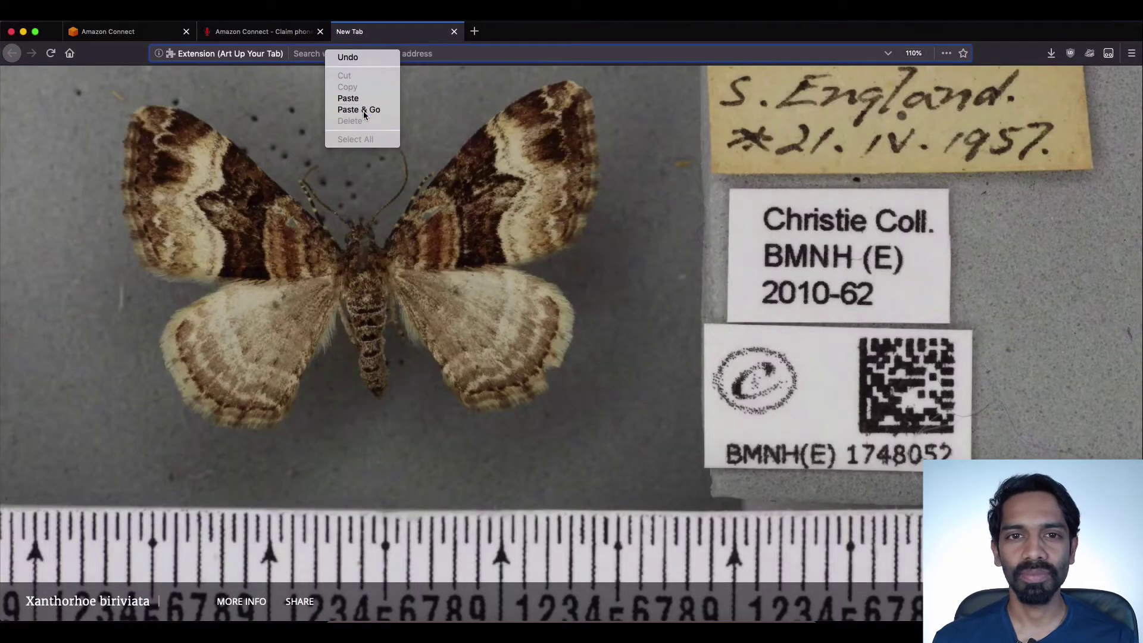
left_click(364, 109)
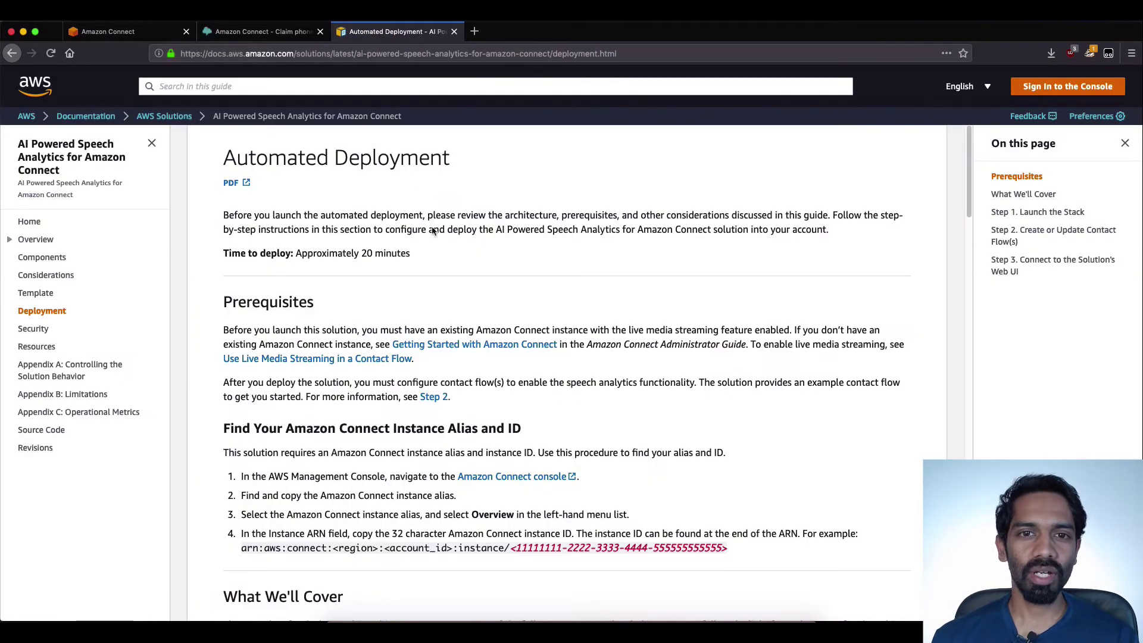
scroll(431, 285, "down", 1)
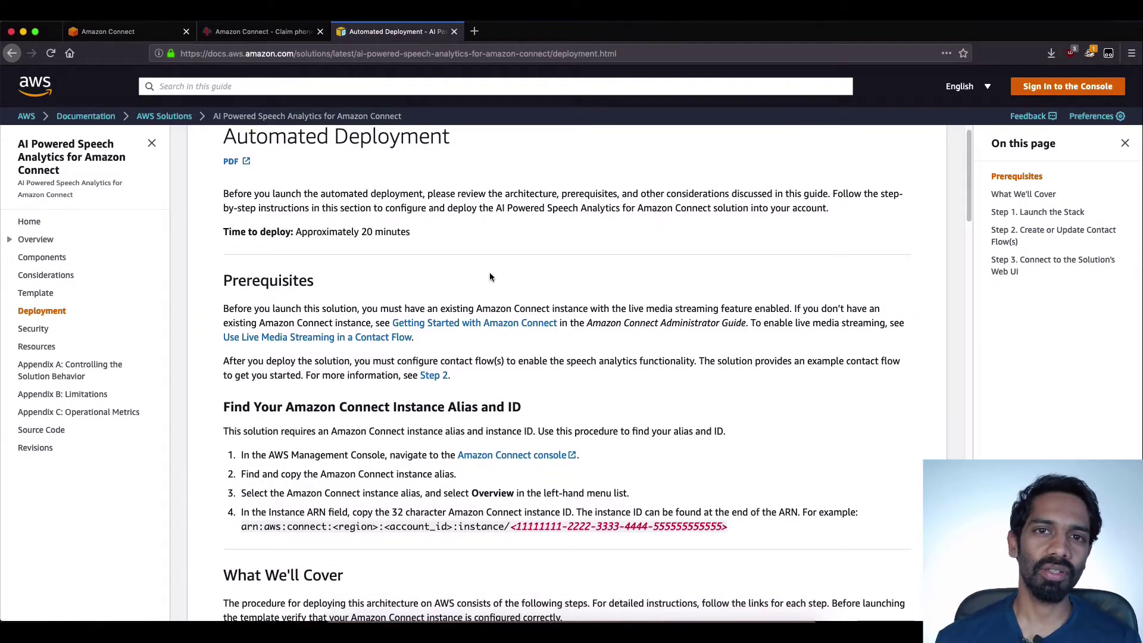
scroll(490, 277, "down", 10)
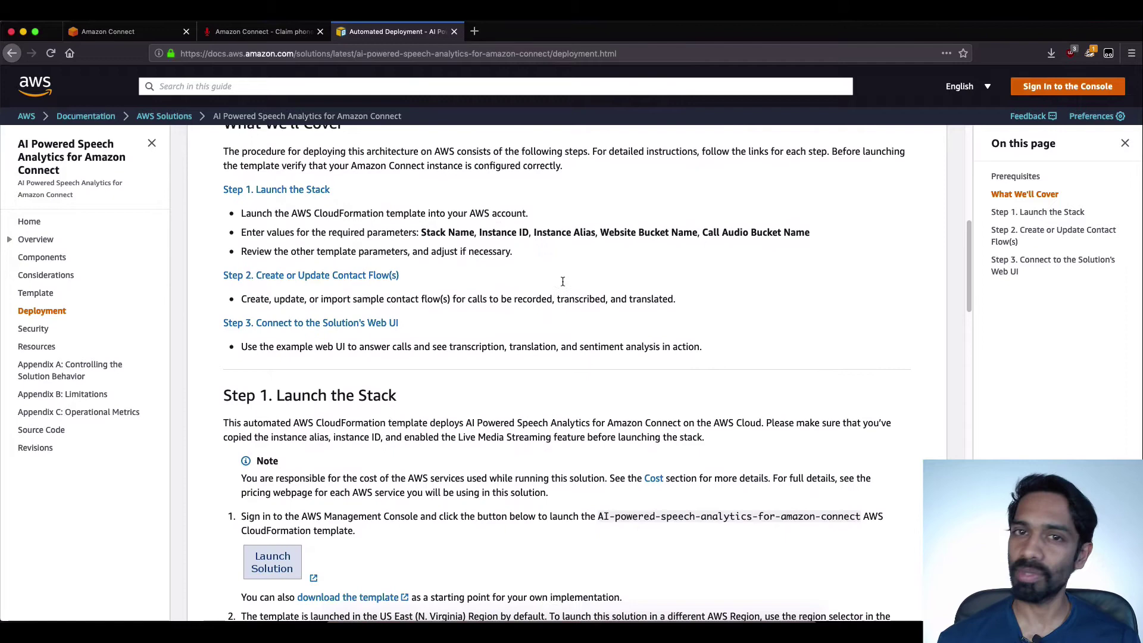
scroll(562, 281, "down", 5)
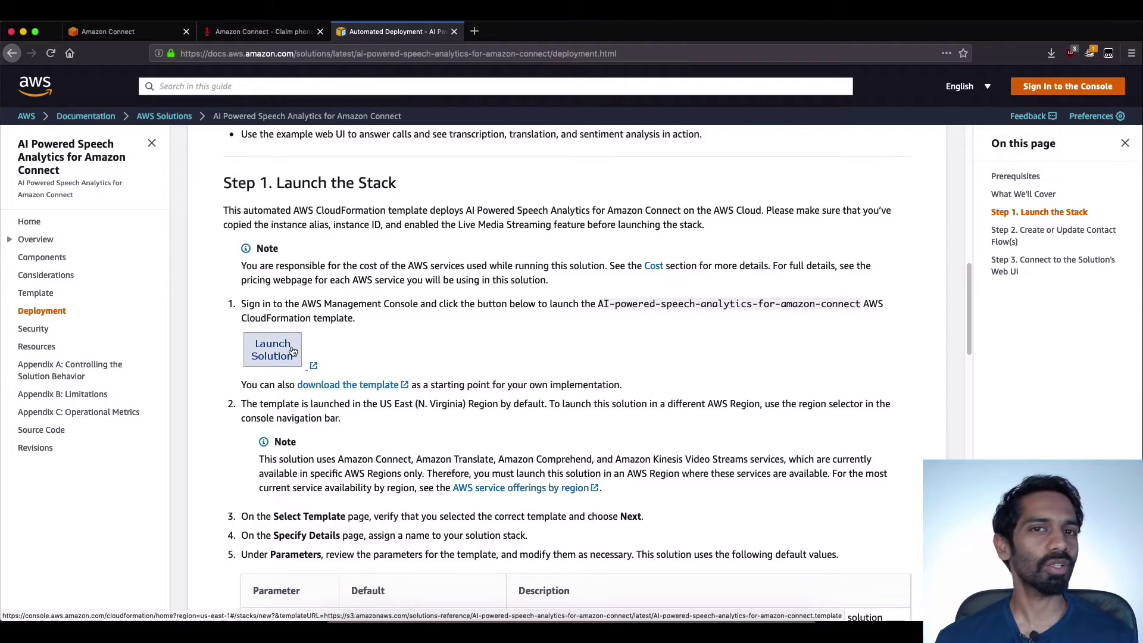
left_click(292, 351)
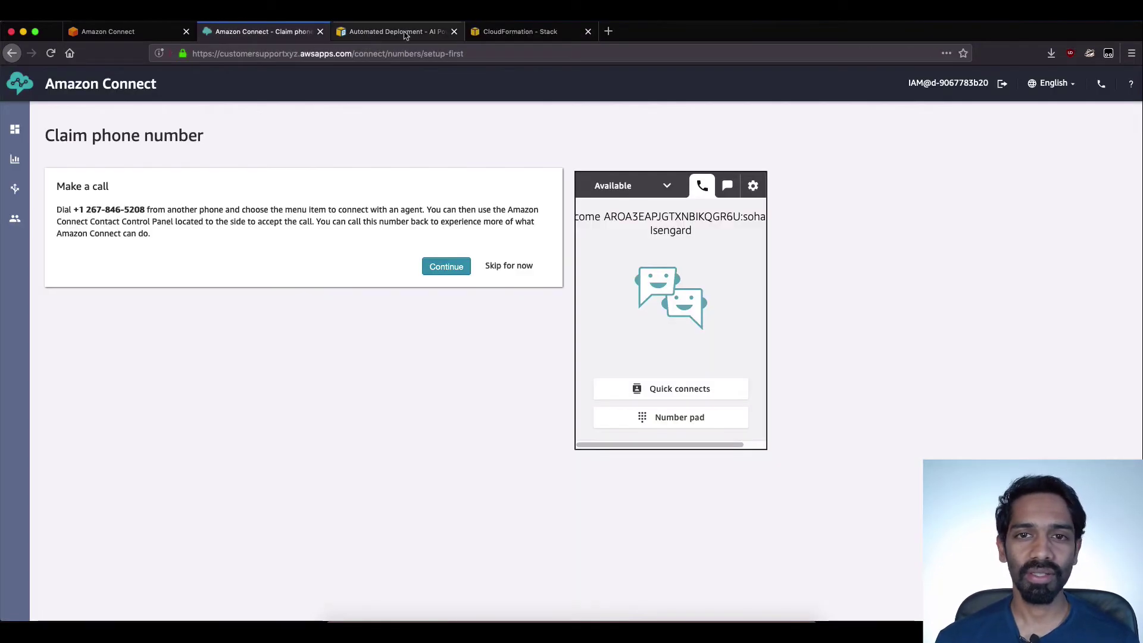
- Copy the instance ID from the Connect instance ARN into the stack's Instance ID parameter
left_click(518, 31)
left_click(334, 409)
right_click(334, 409)
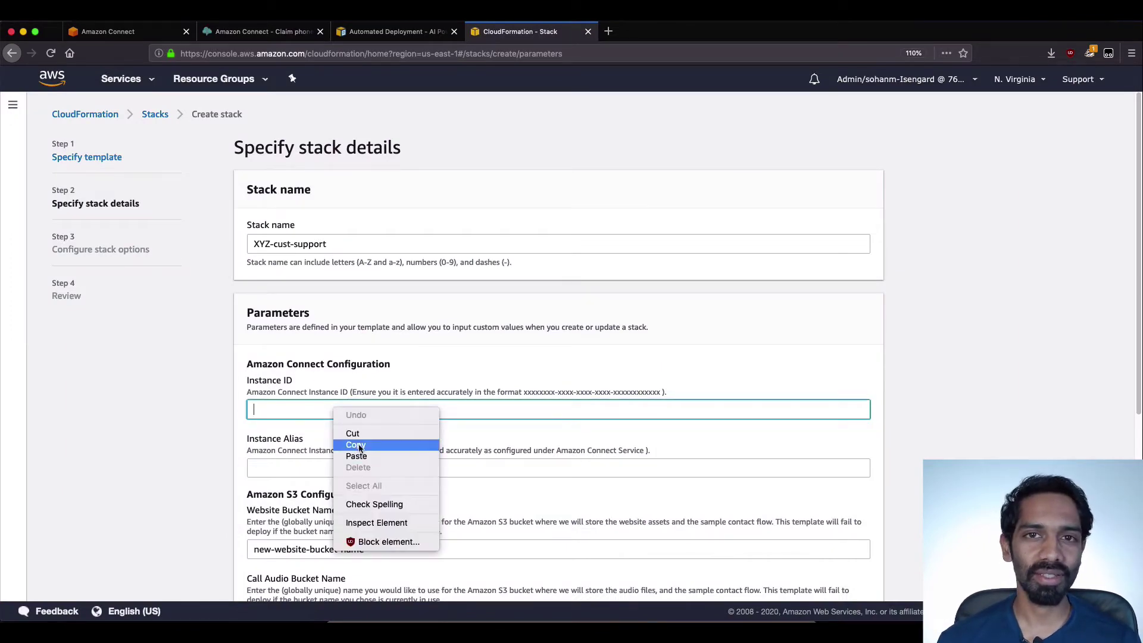
left_click(327, 365)
left_click(119, 25)
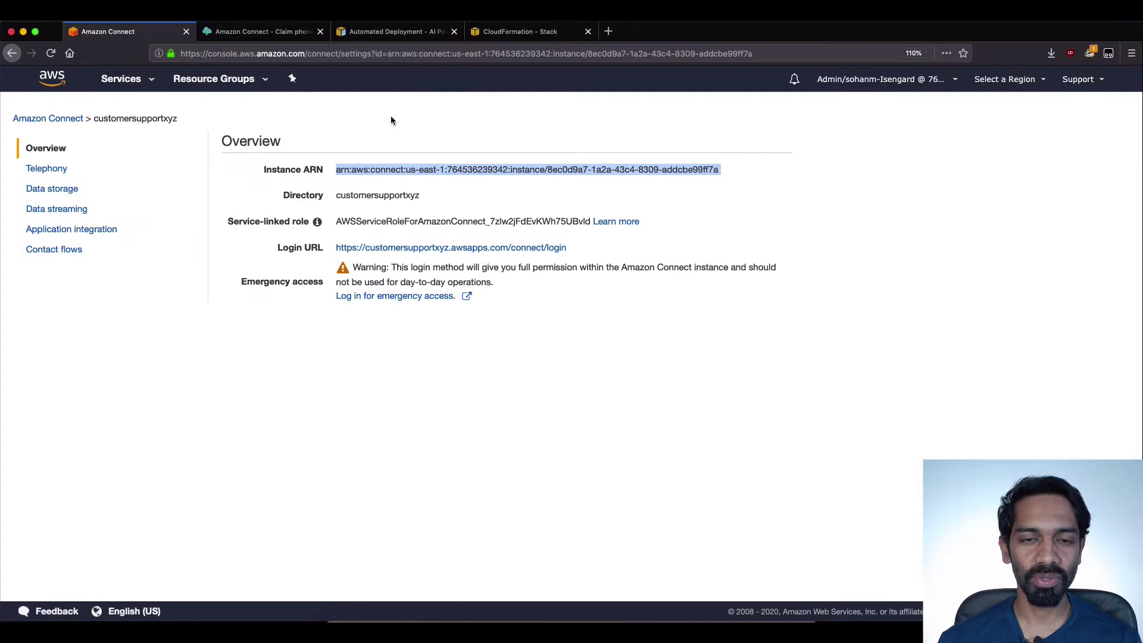
left_click_drag(714, 172, 550, 173)
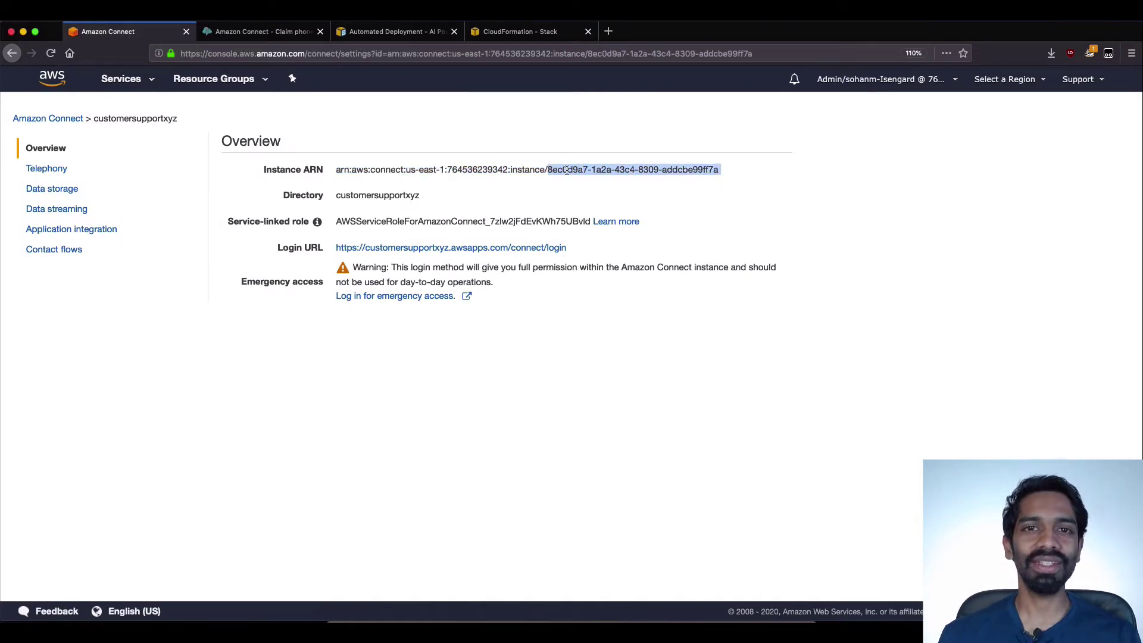
right_click(566, 171)
left_click(586, 174)
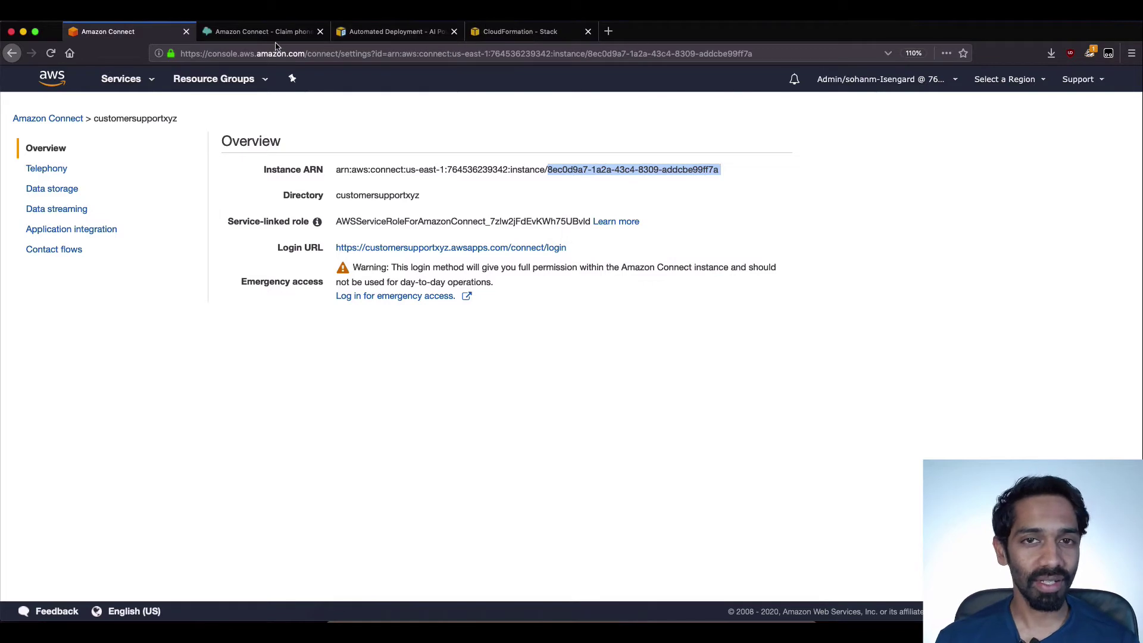
left_click(474, 35)
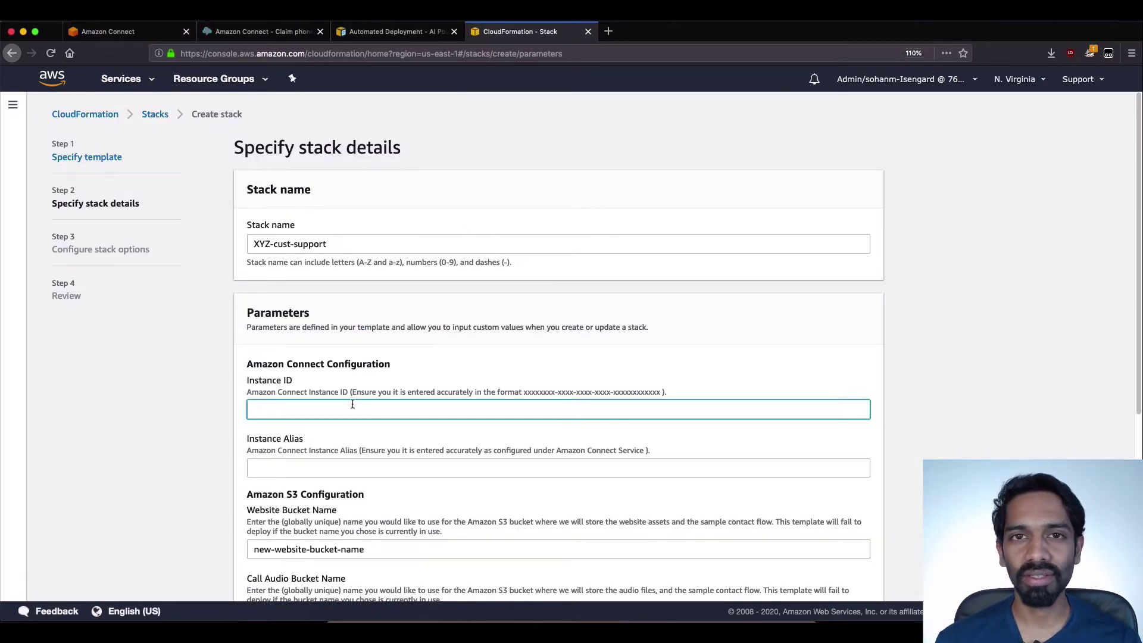
right_click(354, 408)
left_click(394, 448)
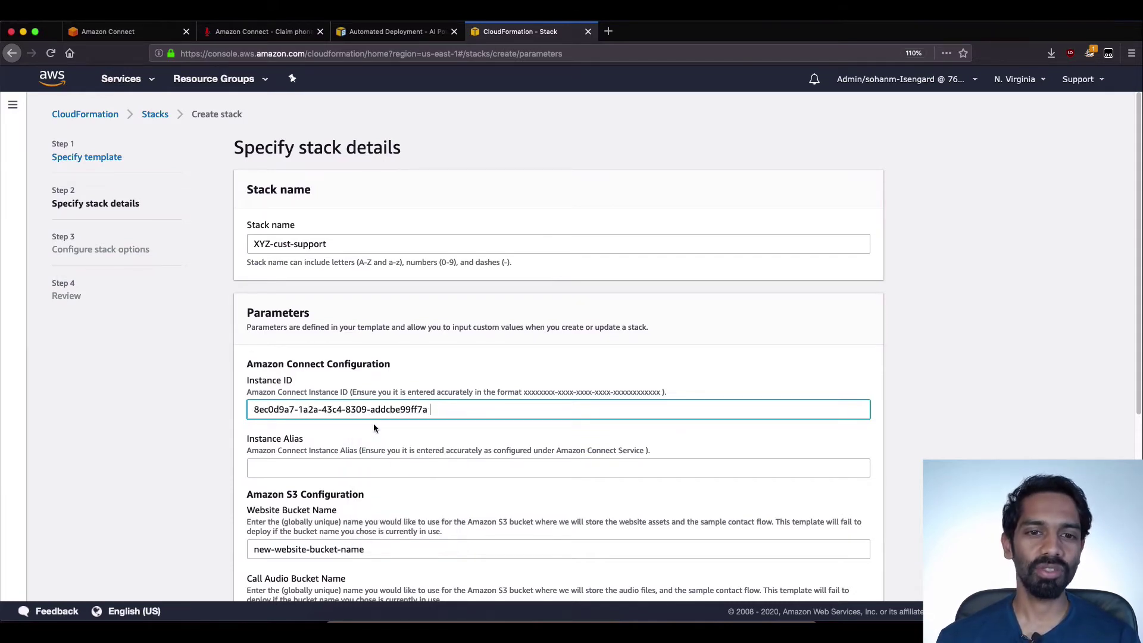
scroll(291, 376, "down", 3)
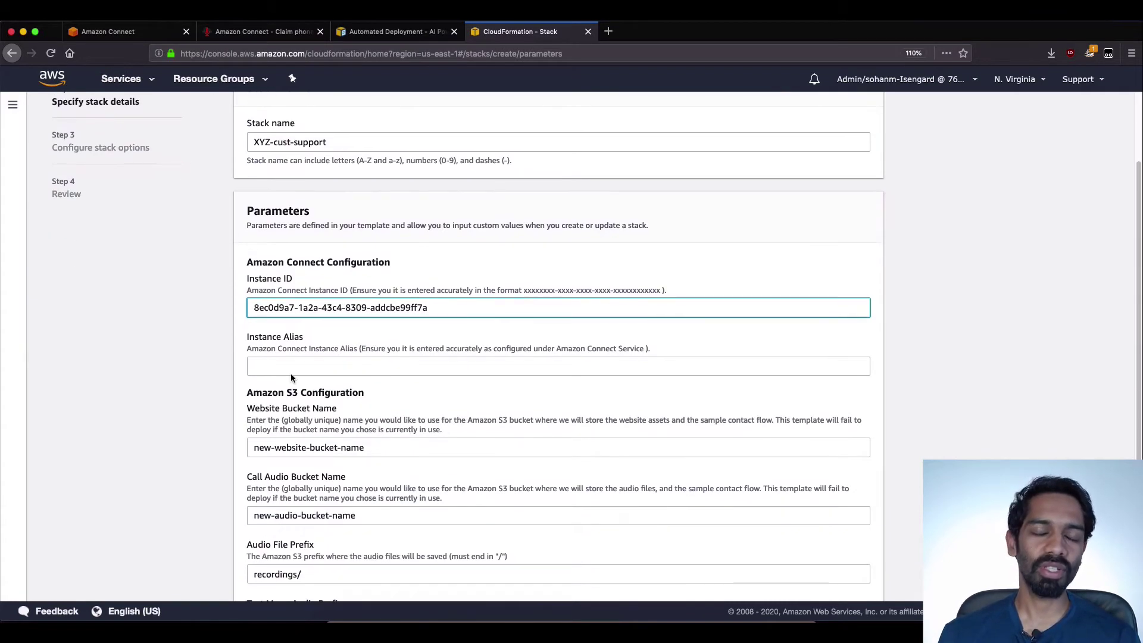
- Copy the directory name customersupportxyz into the Instance Alias parameter
left_click(136, 32)
double_click(381, 195)
right_click(379, 196)
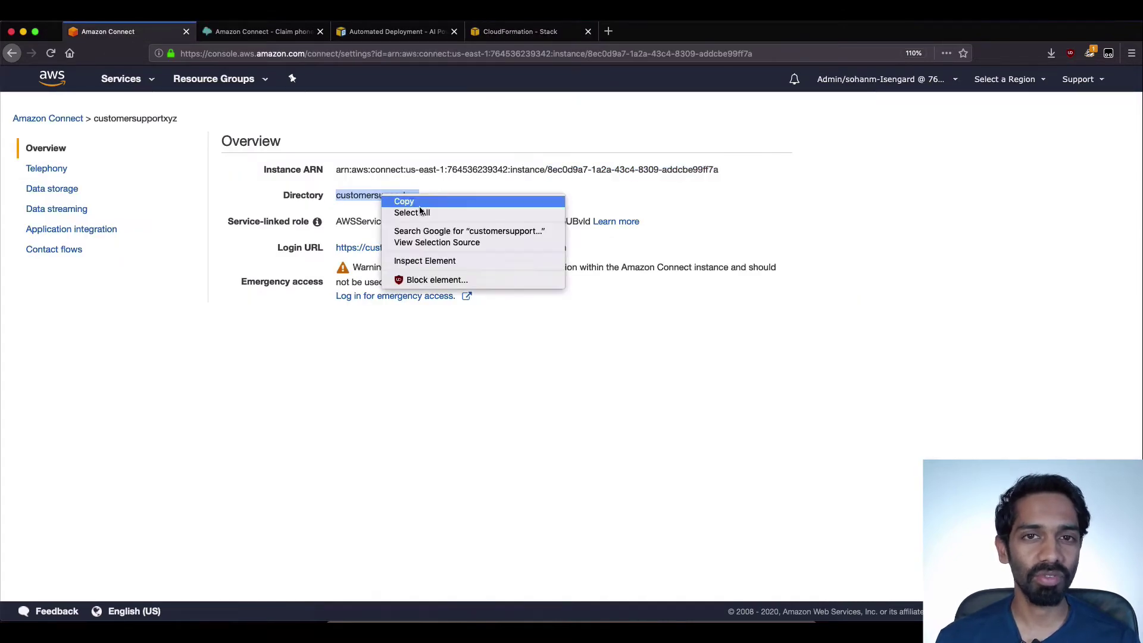
left_click(399, 200)
left_click(520, 31)
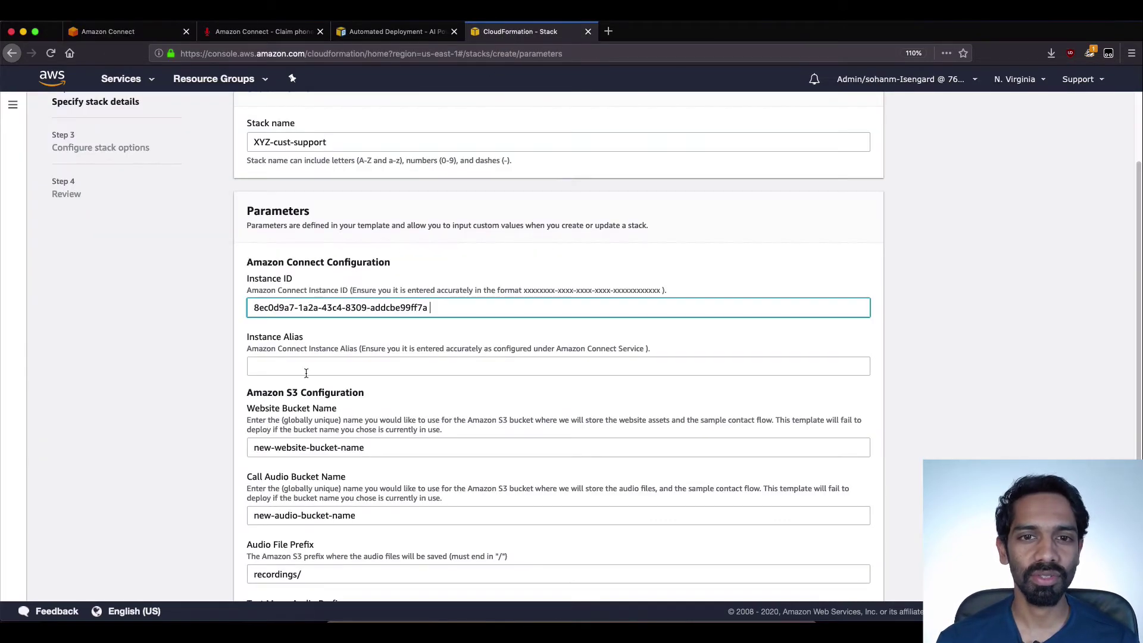
left_click(304, 372)
right_click(303, 371)
left_click(325, 417)
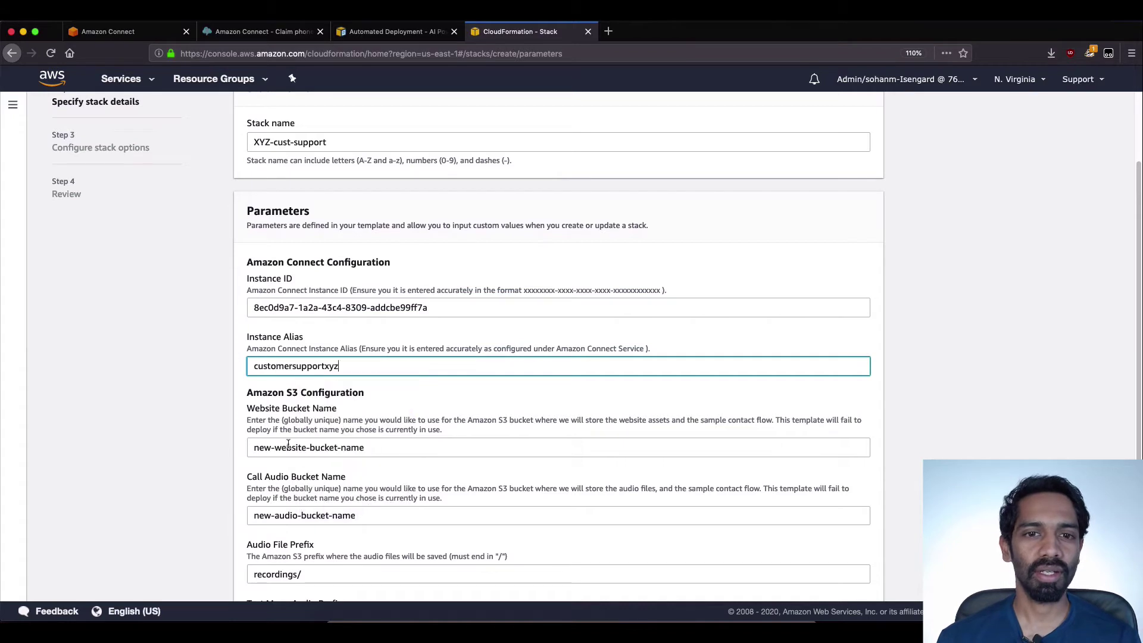
- Set the bucket names to xyzcompany-website and xyzcompany-audio
left_click(306, 447)
triple_click(371, 448)
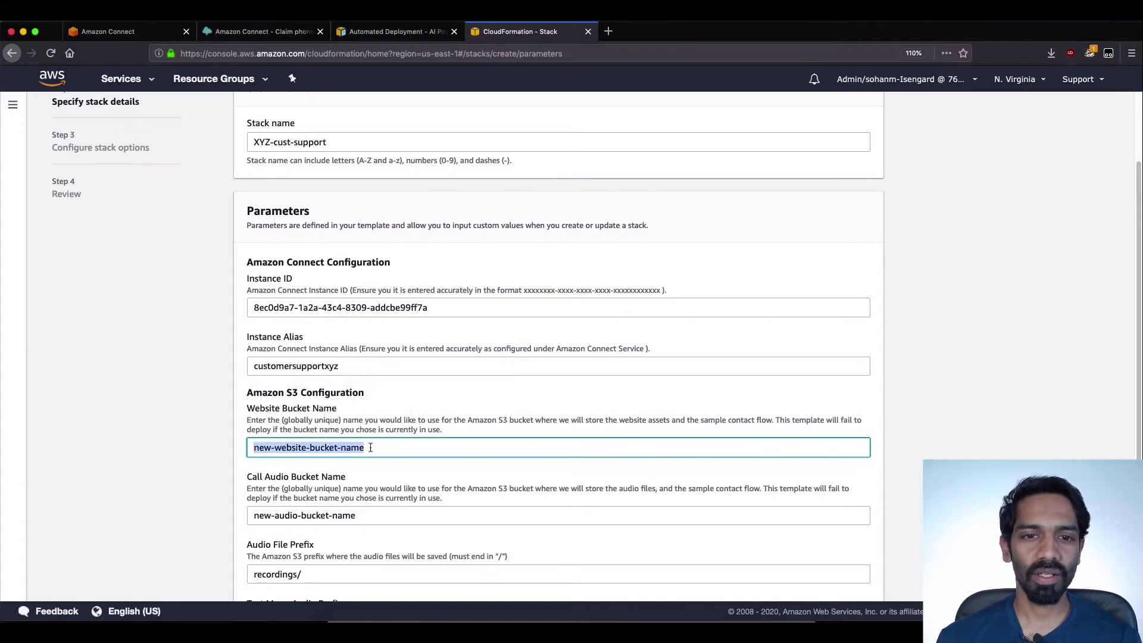
type("xyzcom")
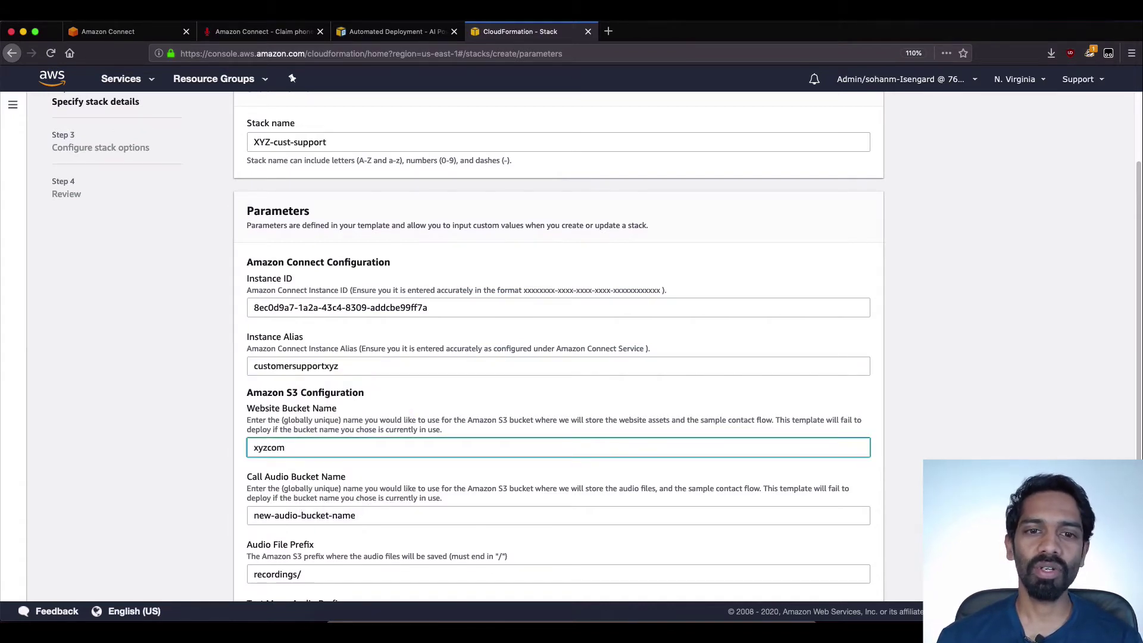
type("pany-website")
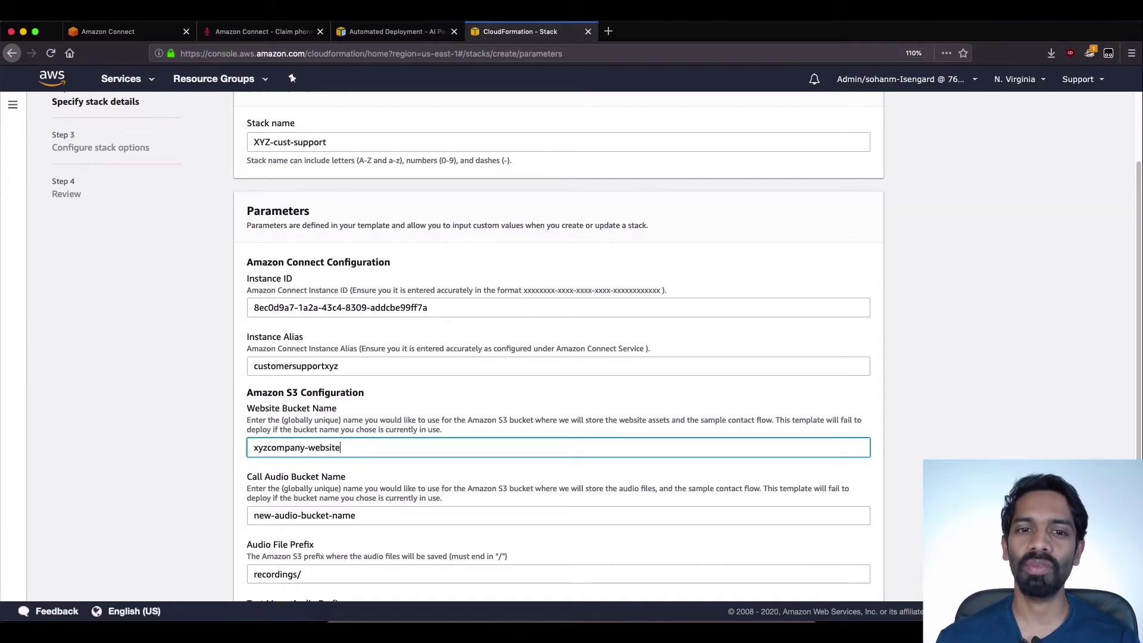
key("Tab")
type("x")
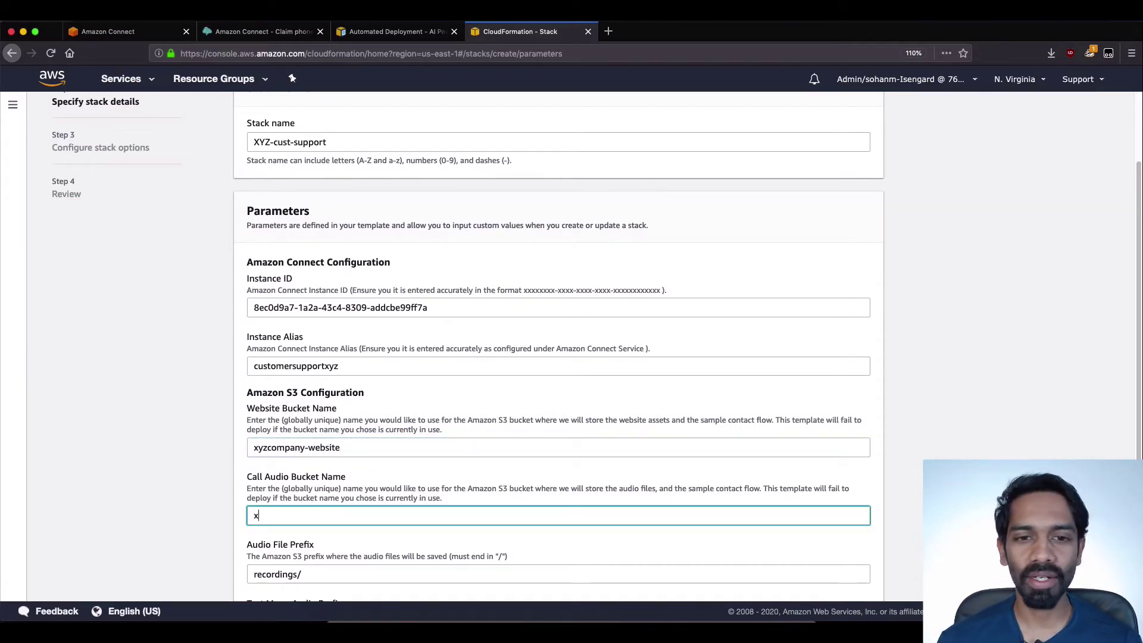
type("yzcompany")
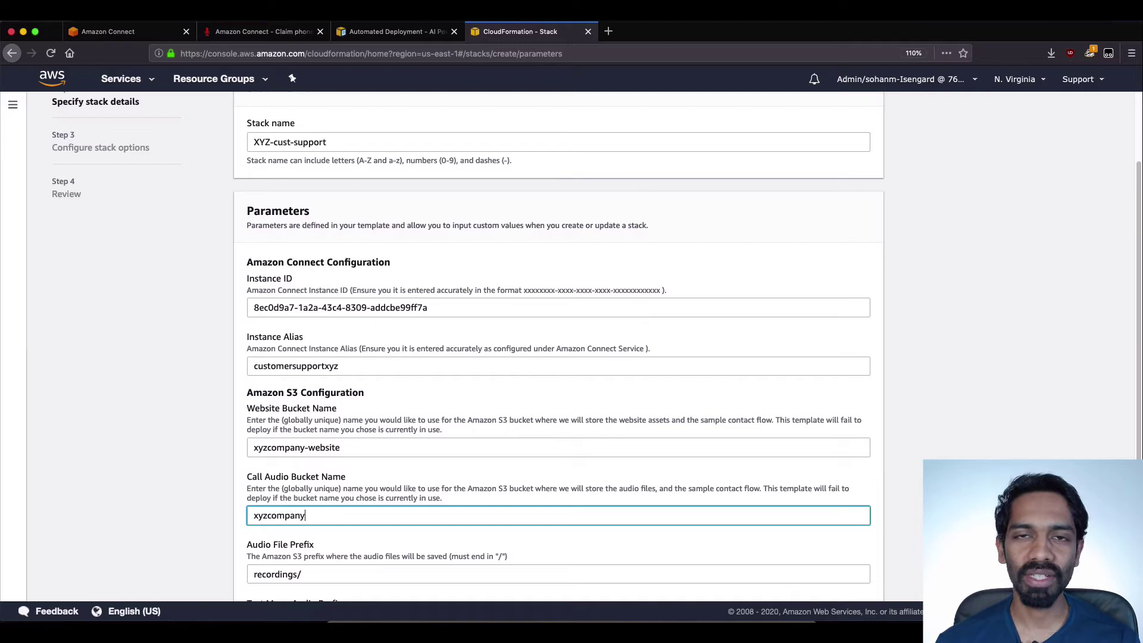
type("-audio")
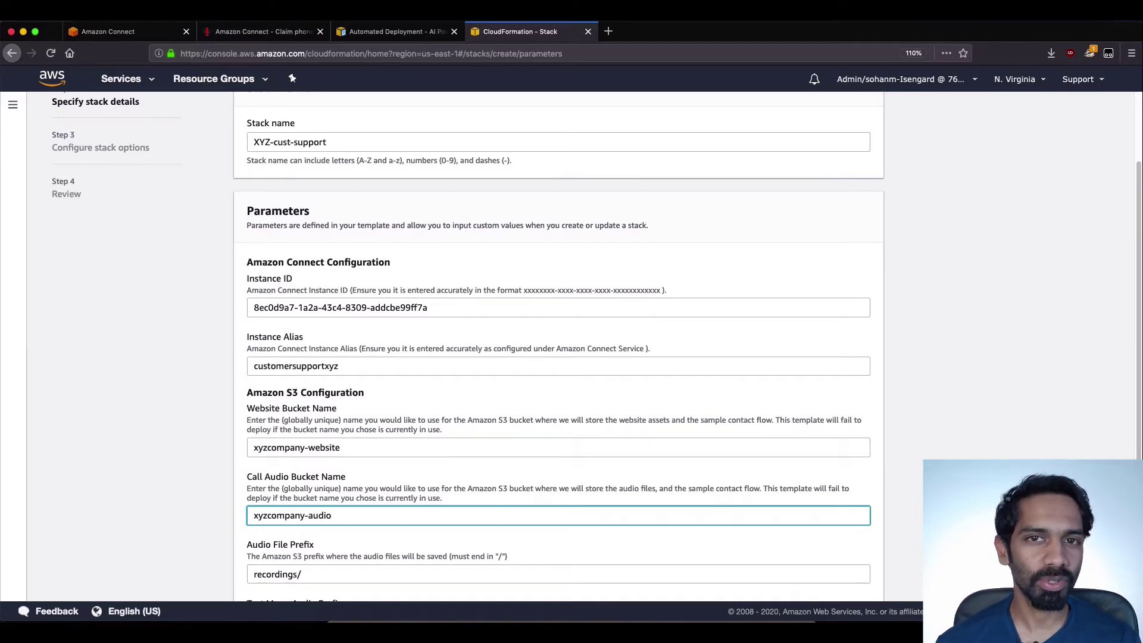
key("Tab")
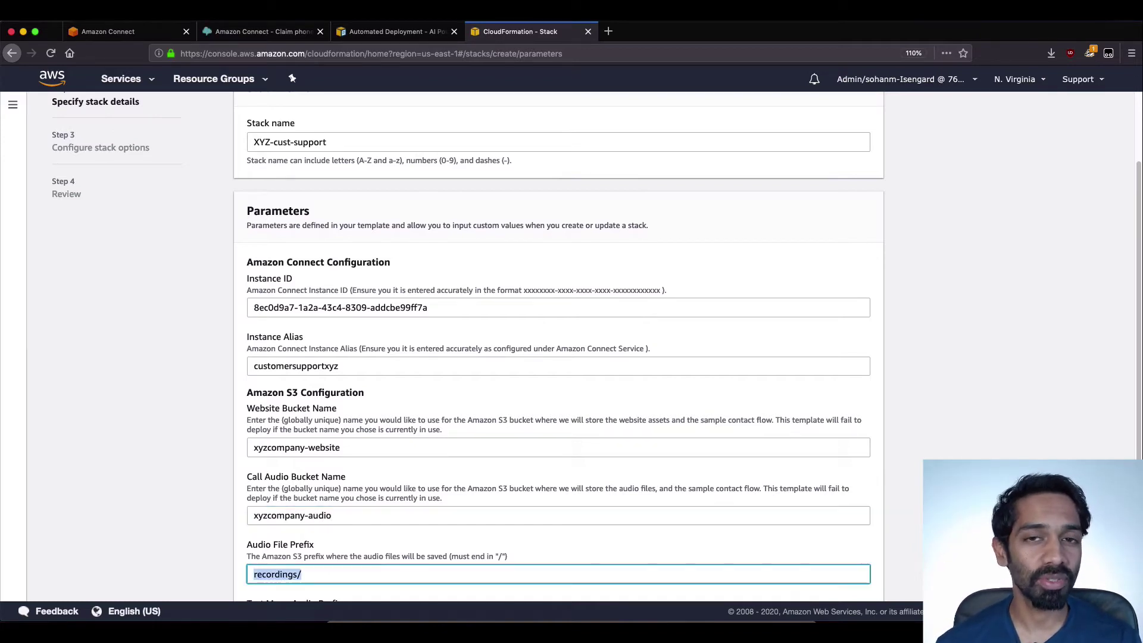
- Change the audio prefixes to xyzcompany-recordings/ and xyzcompany-audio-file-input/
left_click(254, 573)
type("xyz")
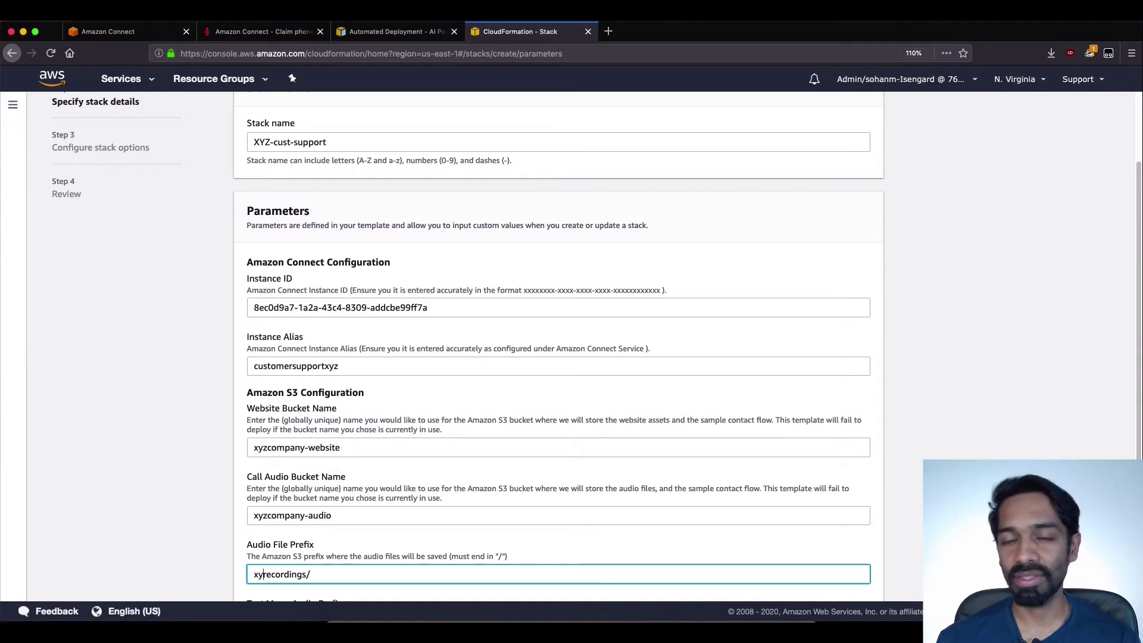
type("company-")
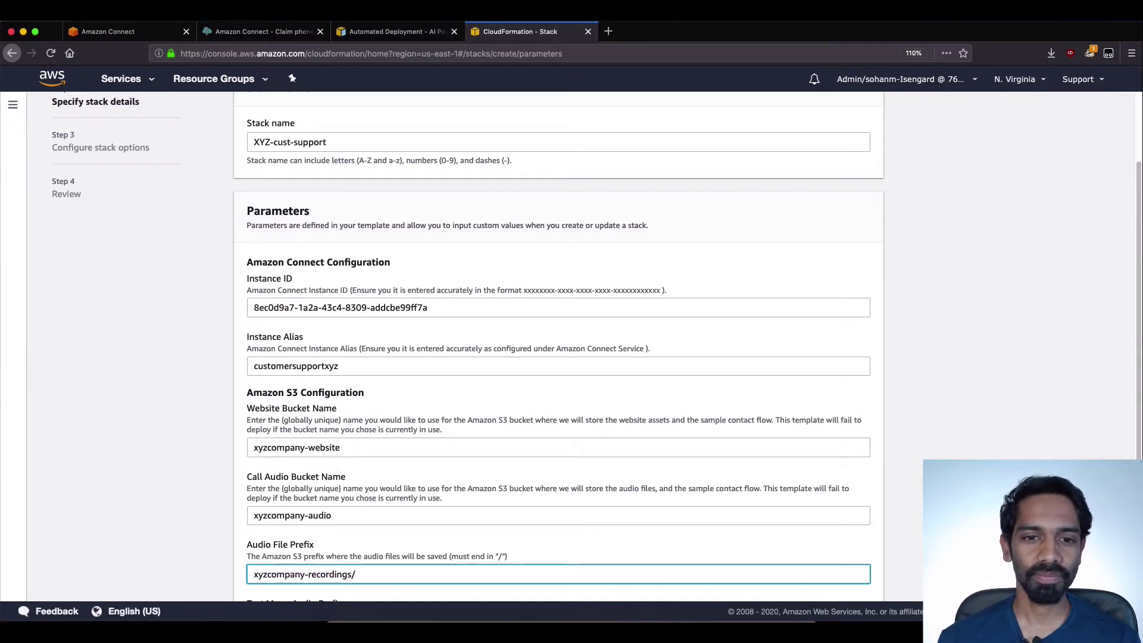
key("Tab")
left_click(253, 591)
type("xyzcompan")
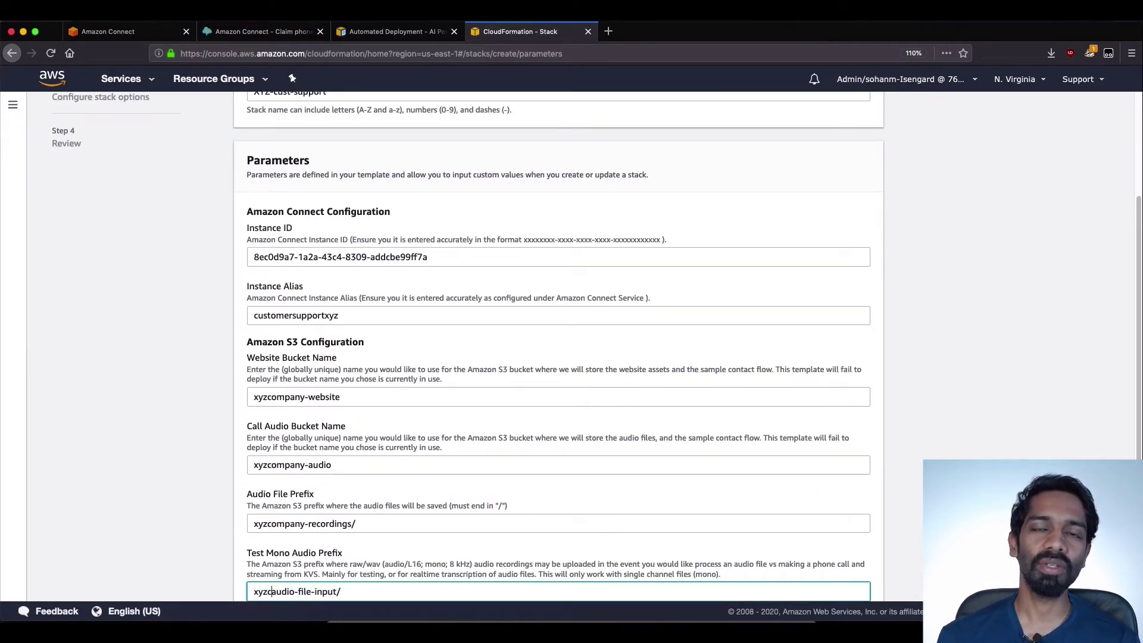
type("y-")
scroll(746, 422, "down", 3)
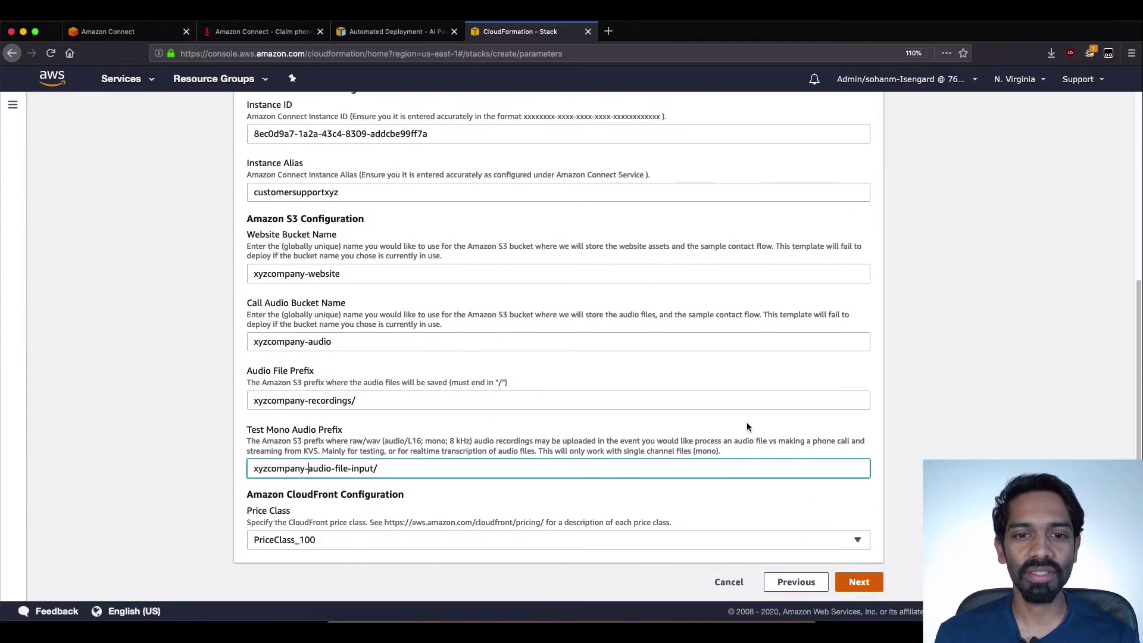
- Accept default stack options, acknowledge IAM resource creation, and create the XYZ-cust-support stack
left_click(859, 582)
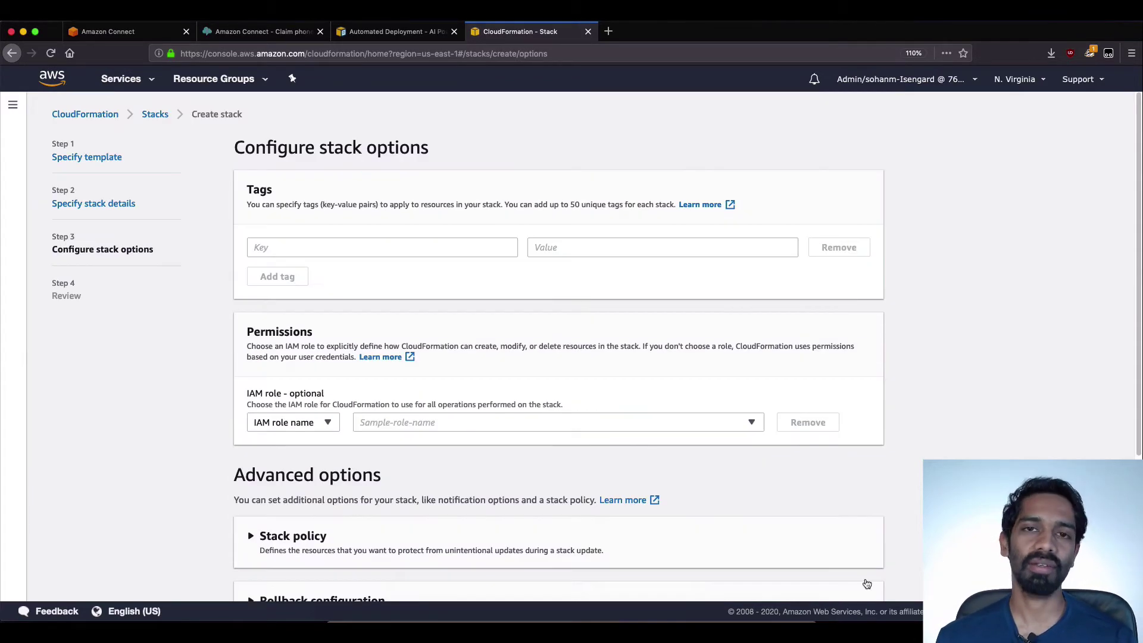
scroll(912, 395, "down", 4)
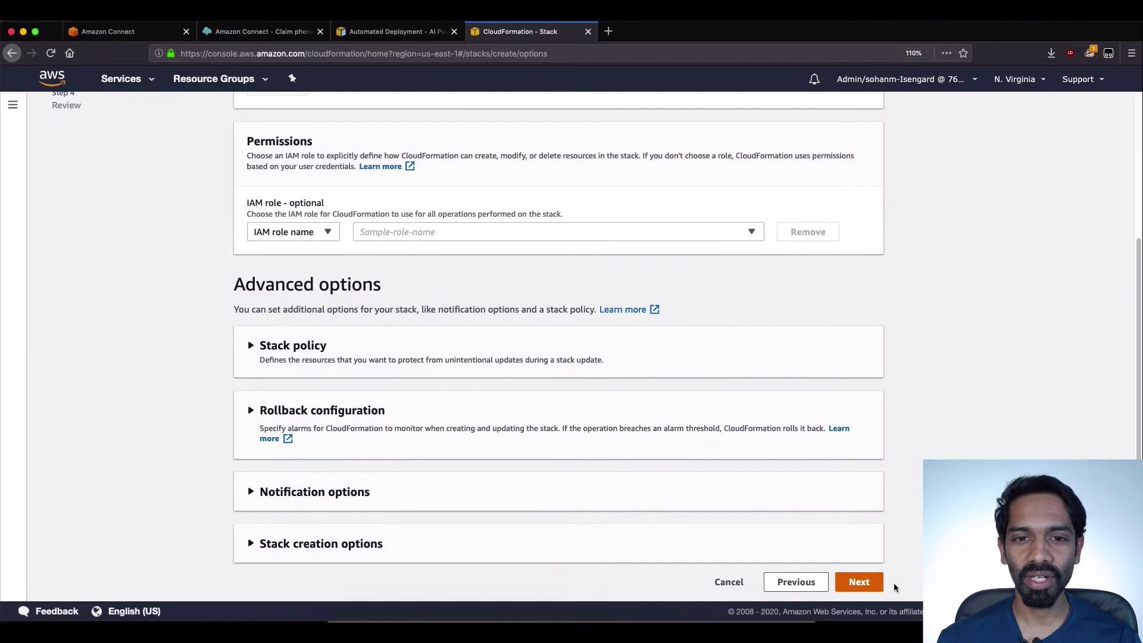
left_click(859, 581)
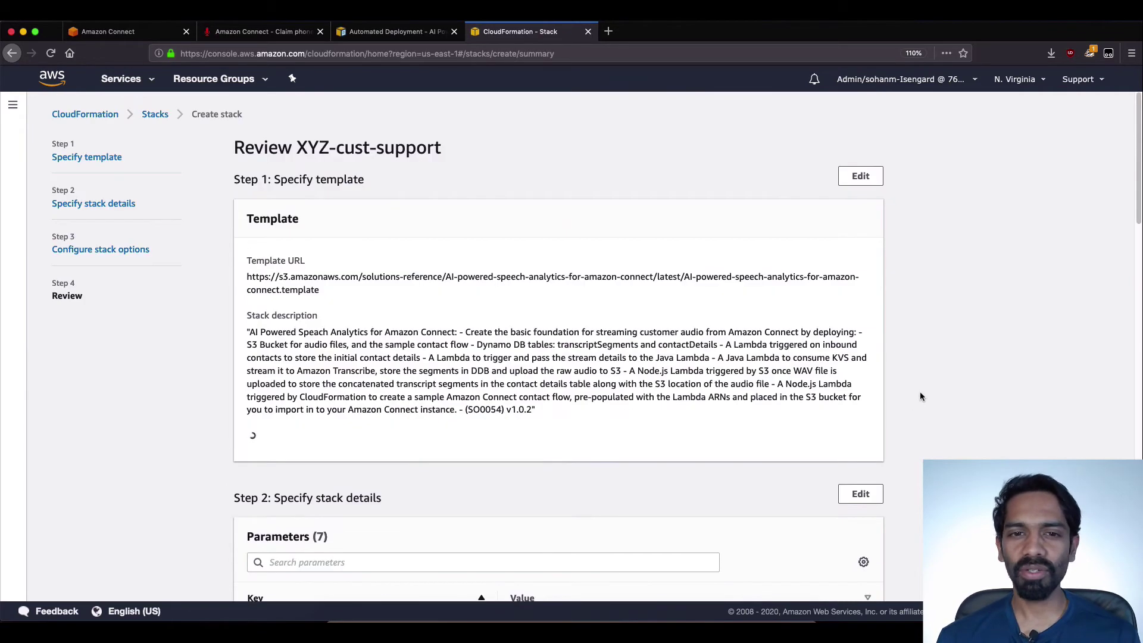
scroll(737, 387, "down", 5)
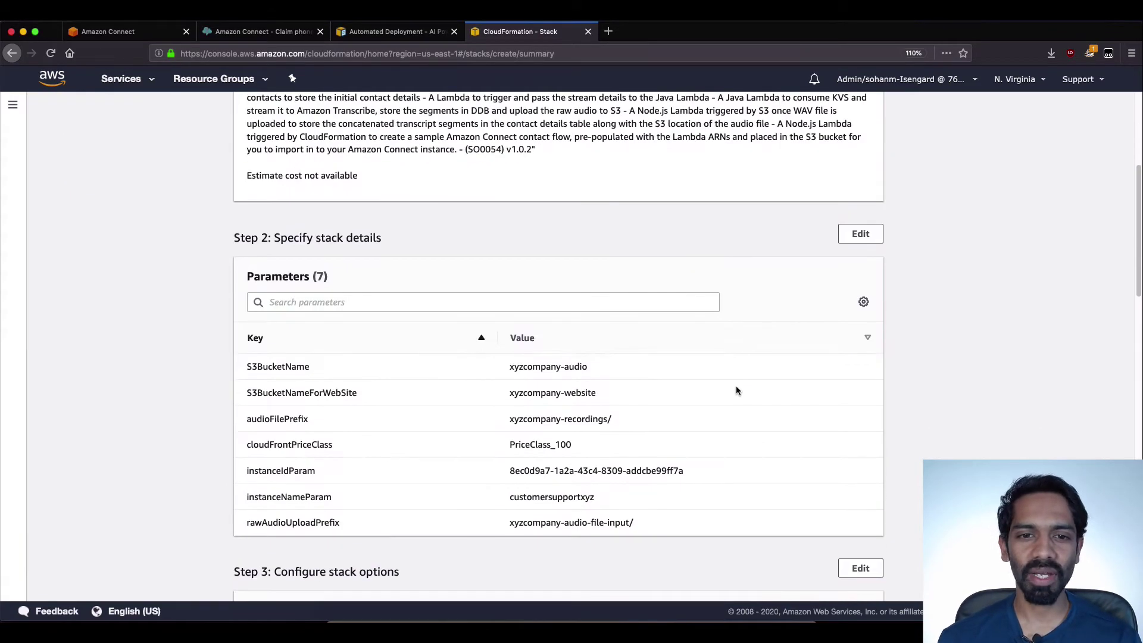
scroll(736, 387, "down", 8)
scroll(736, 387, "down", 12)
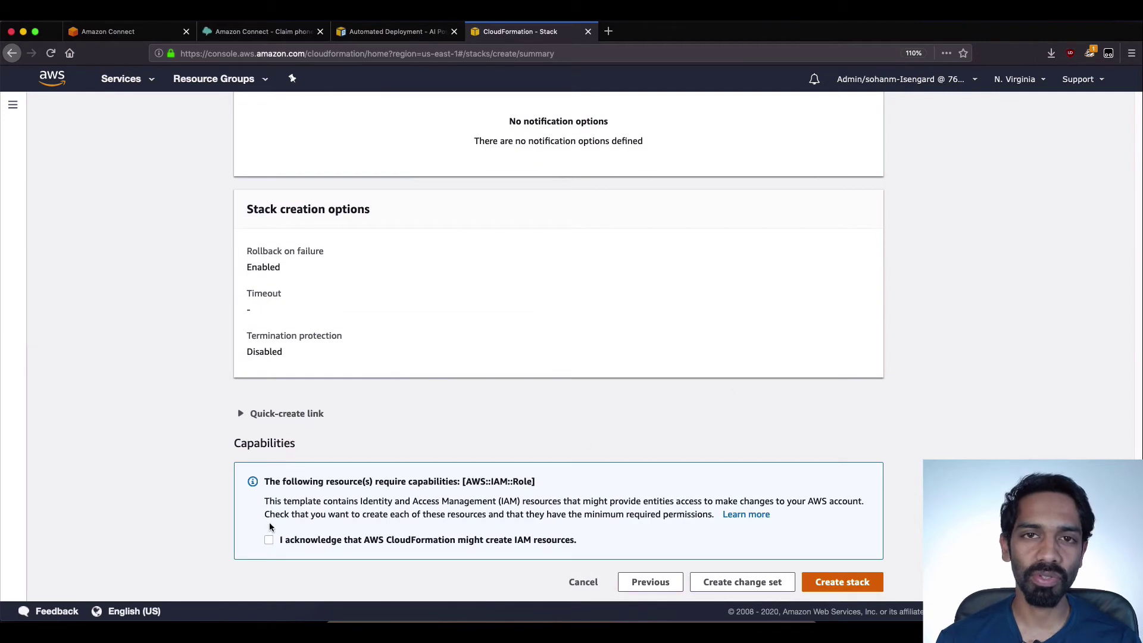
left_click(267, 540)
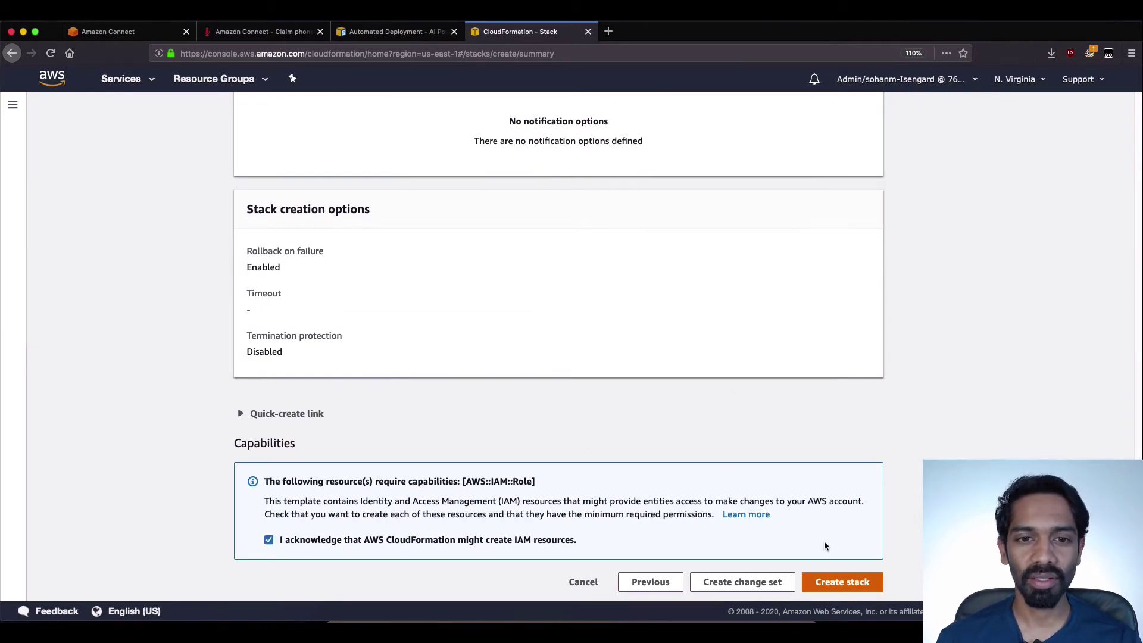
left_click(840, 581)
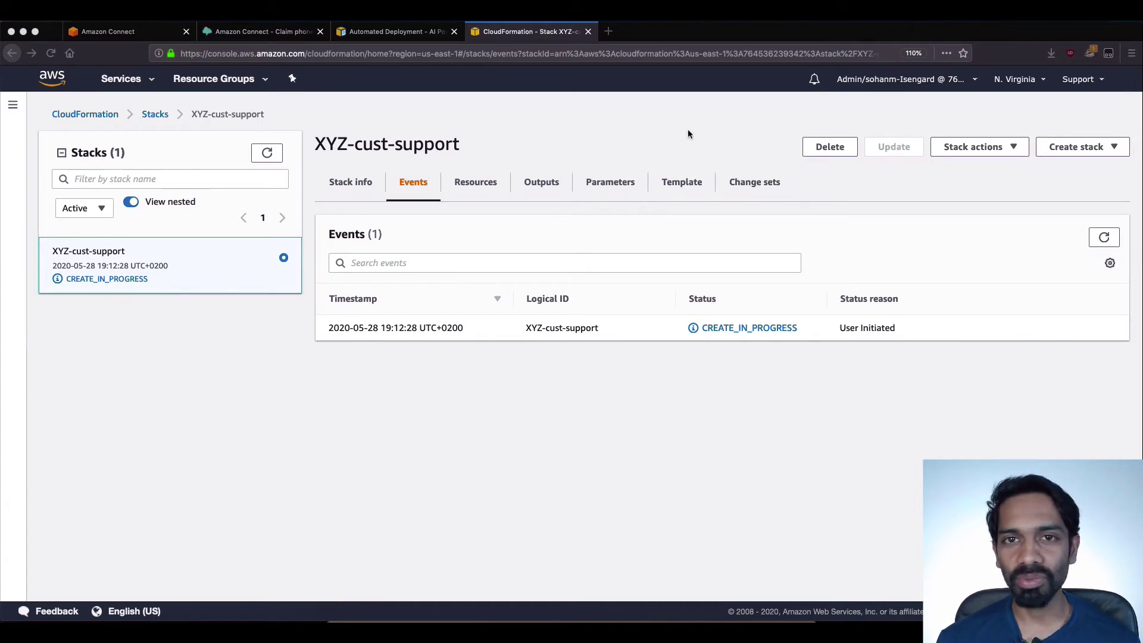
- Hide nested stacks, refresh XYZ-cust-support events until CREATE_COMPLETE, then search services for s3
left_click(700, 35)
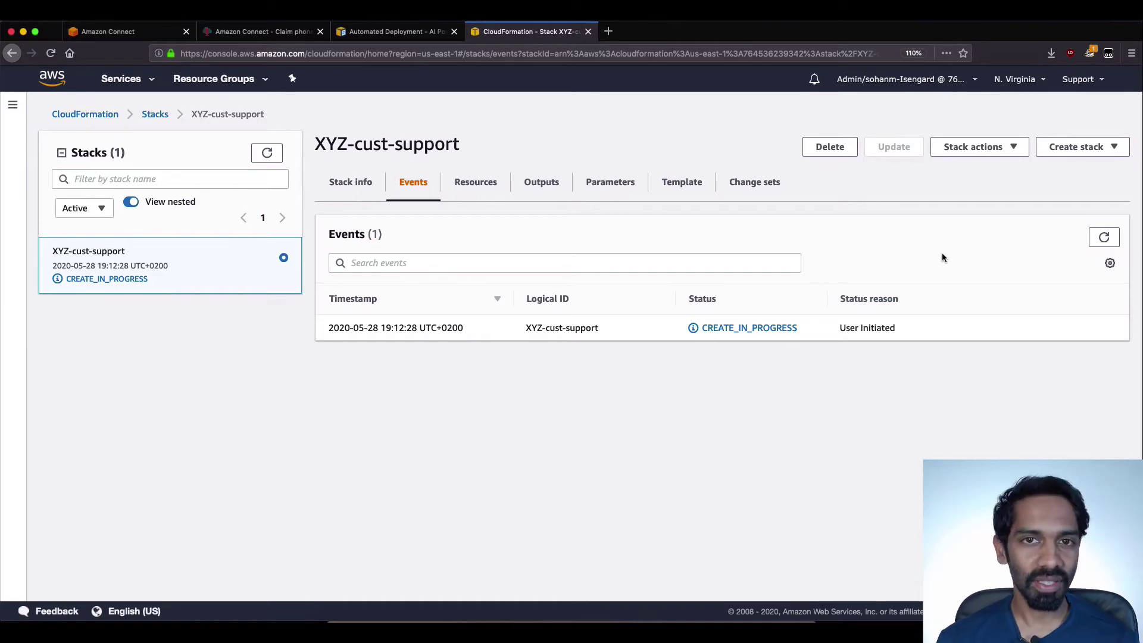
left_click(131, 203)
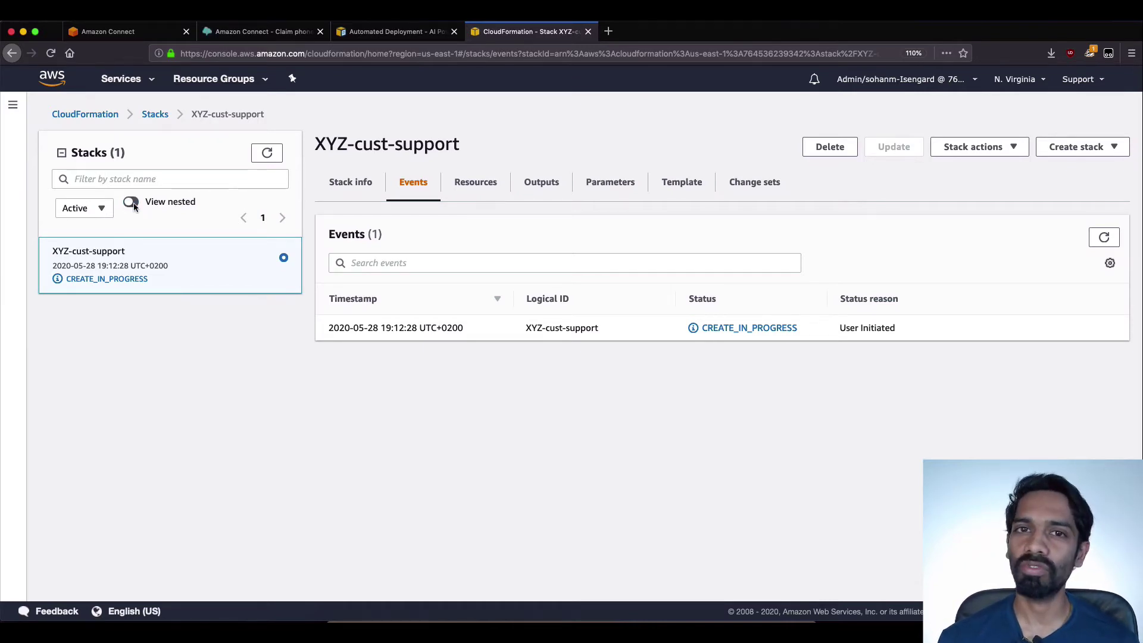
left_click(1104, 237)
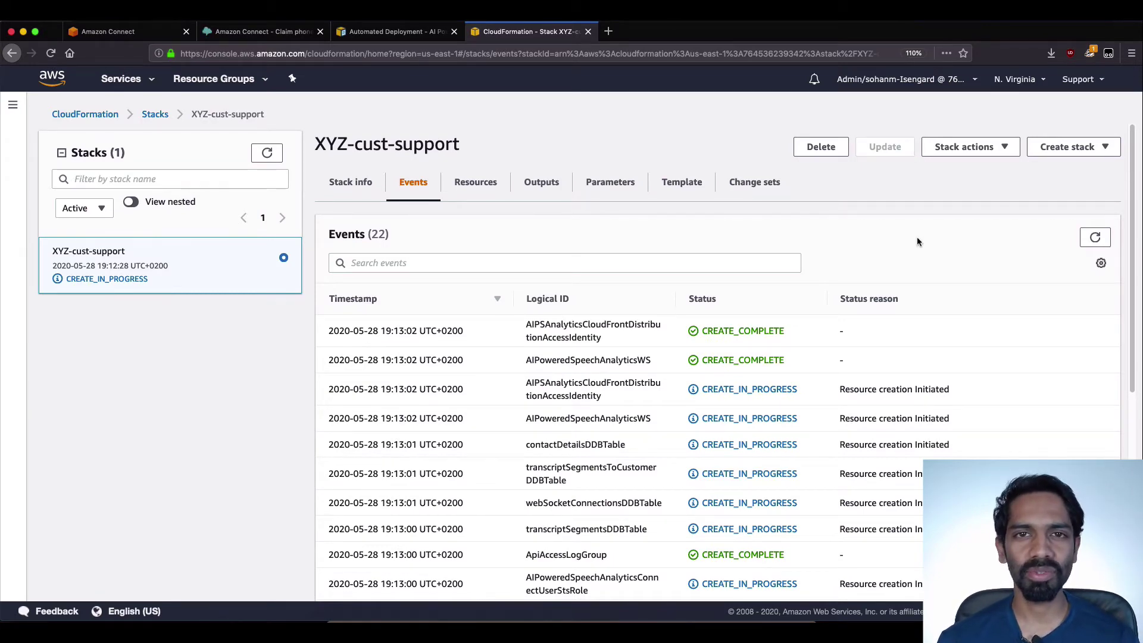
scroll(917, 274, "down", 5)
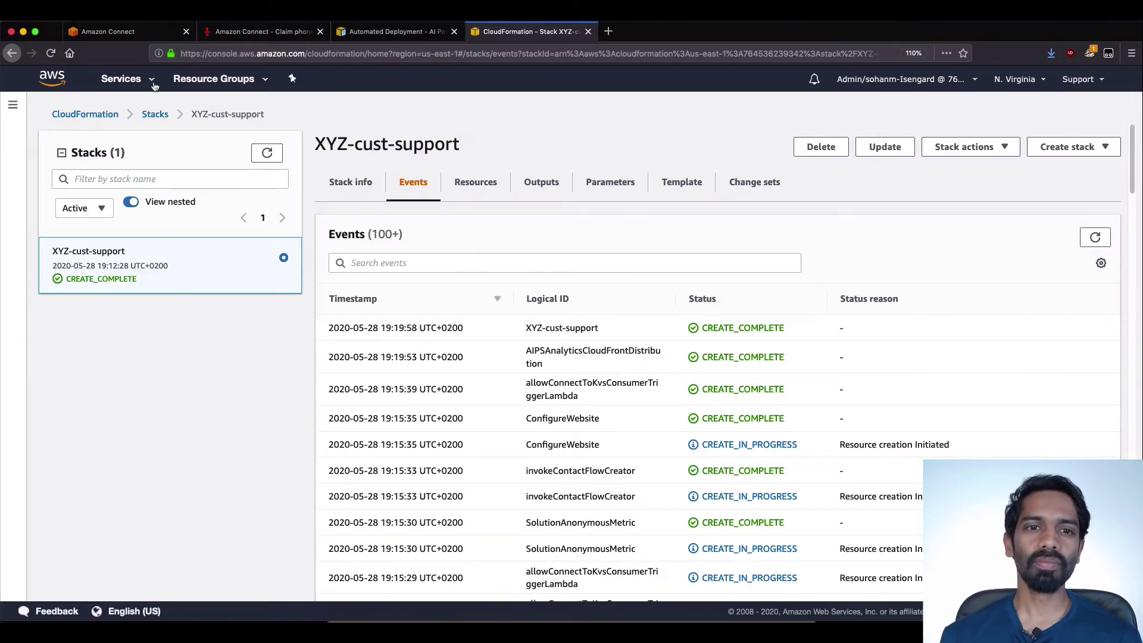
left_click(149, 83)
type("s3")
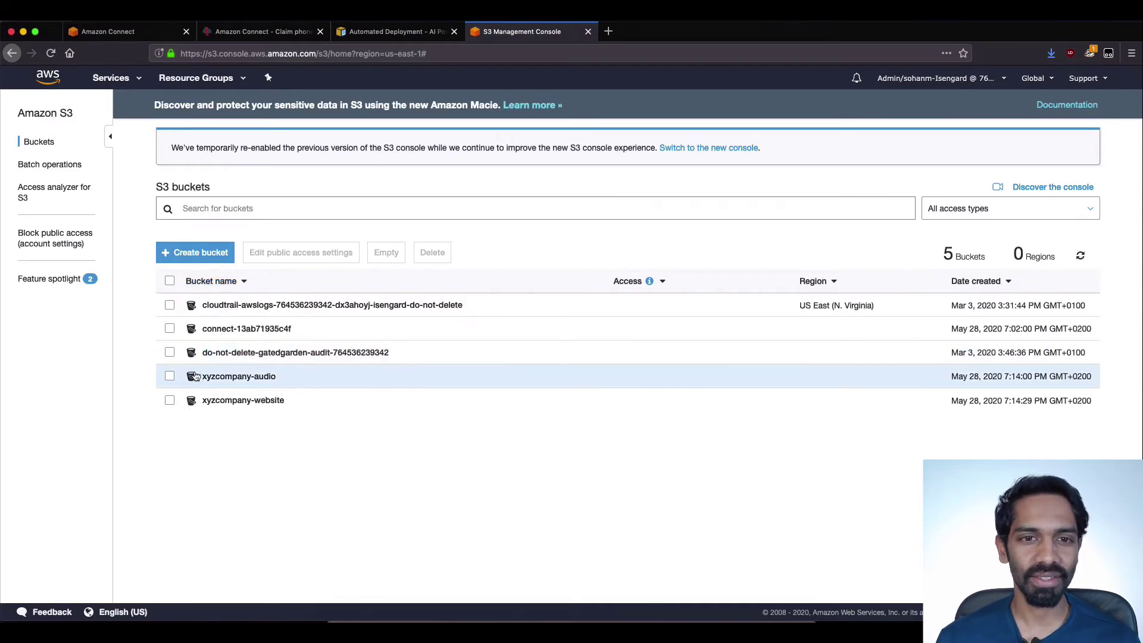
- Download kvsStreamingSampleFlow from the xyzcompany-audio bucket to disk
left_click(239, 376)
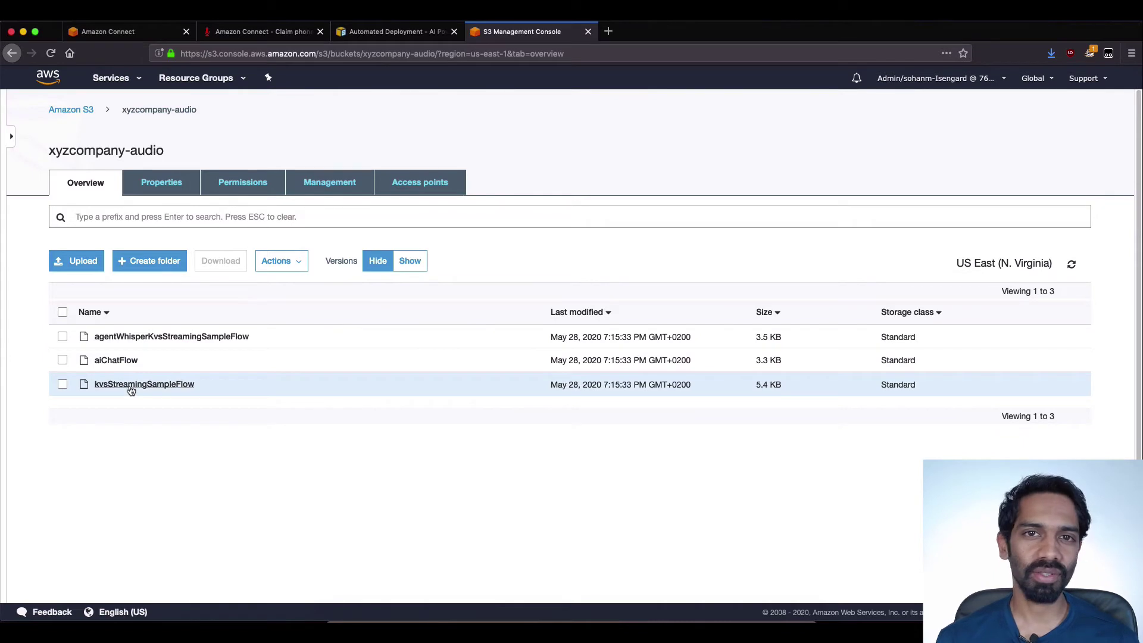
left_click(131, 386)
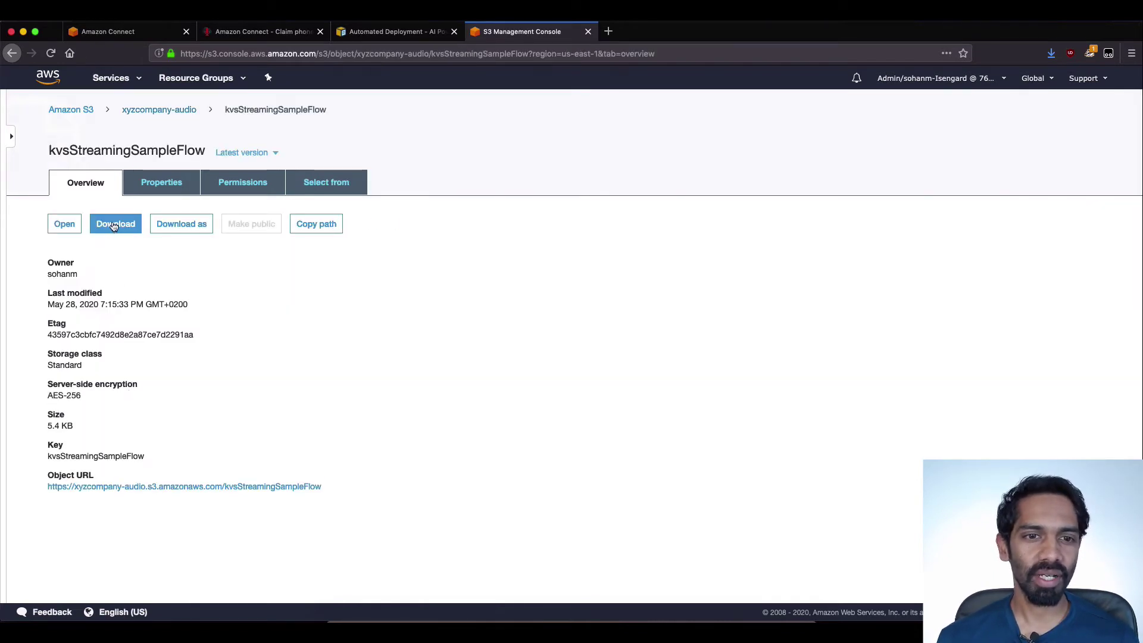
left_click(114, 225)
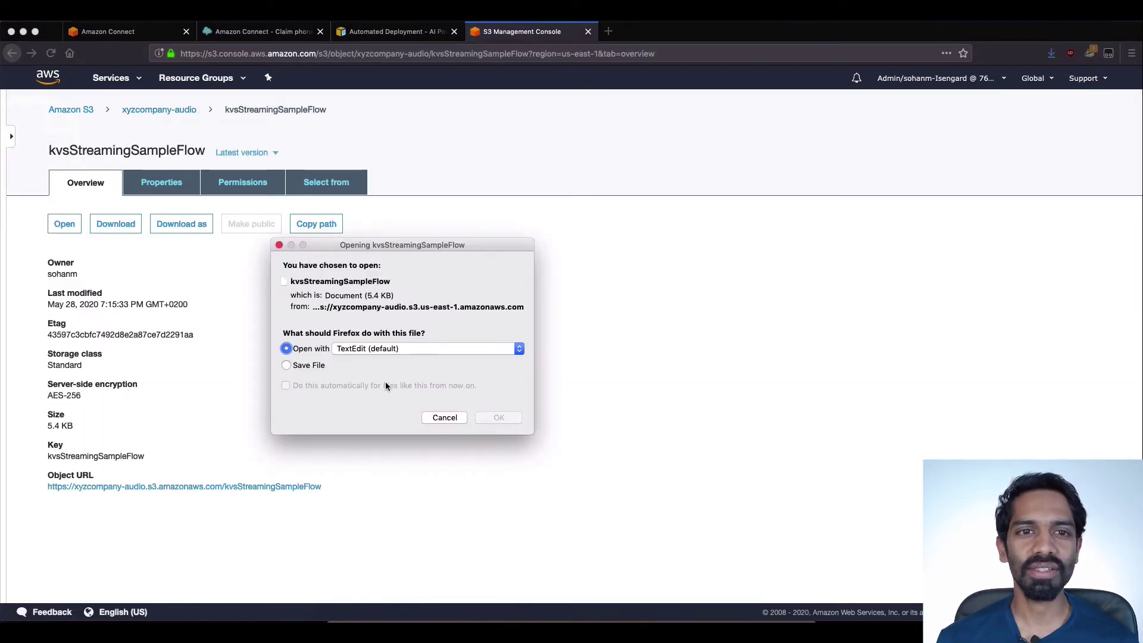
left_click(310, 366)
left_click(500, 418)
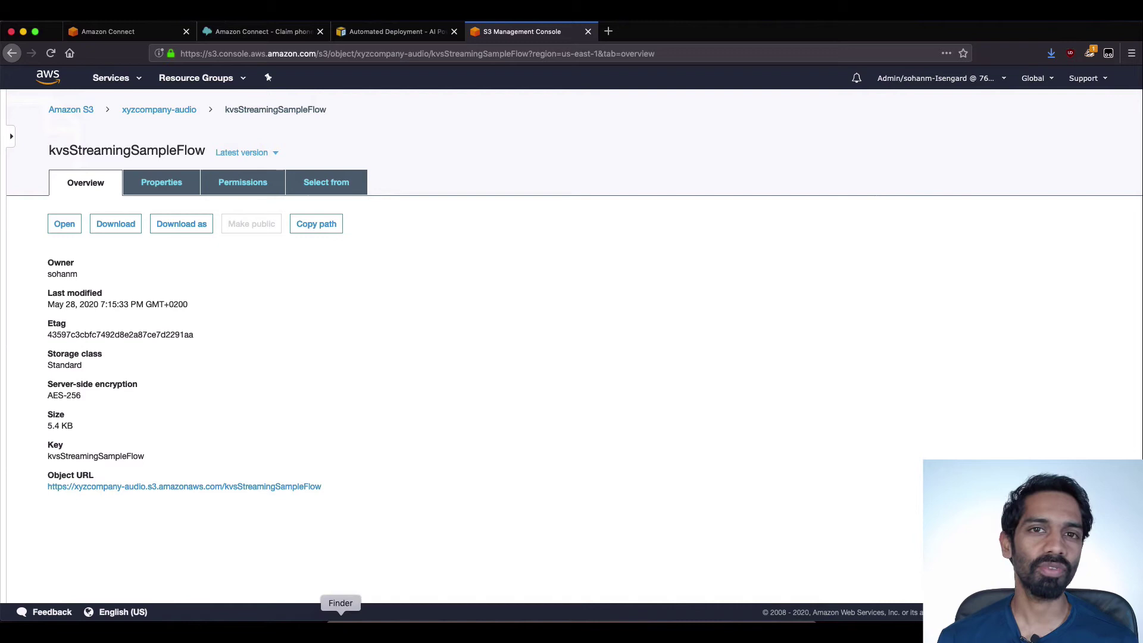
- Download agentWhisperKvsStreamingSampleFlow as well, then return to the Amazon Connect phone number page
left_click(127, 113)
left_click(660, 292)
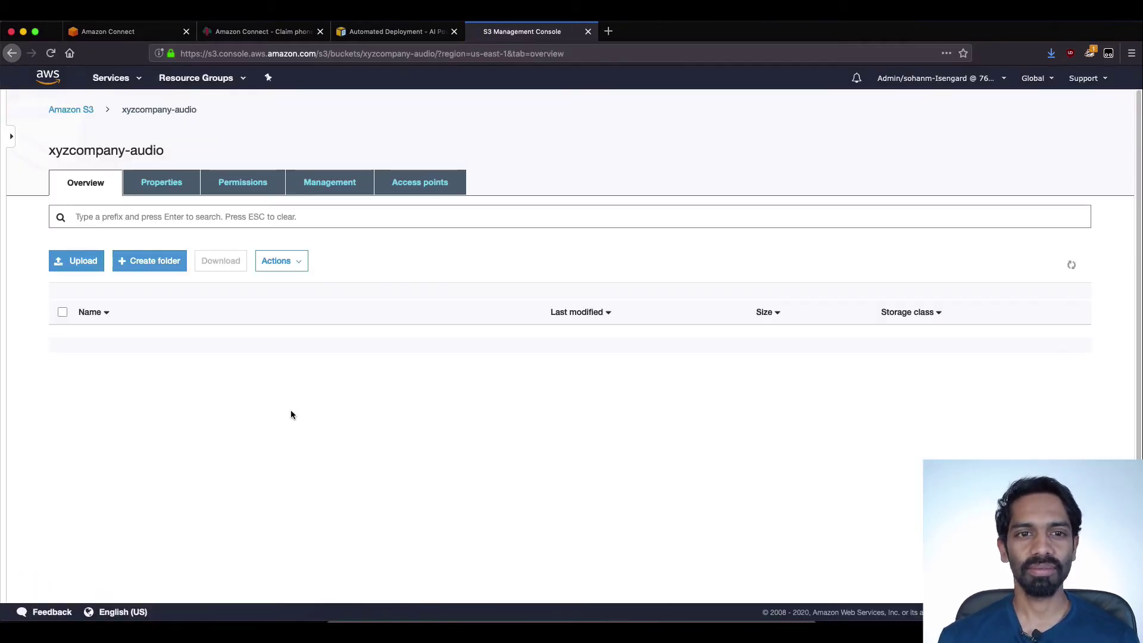
left_click(159, 335)
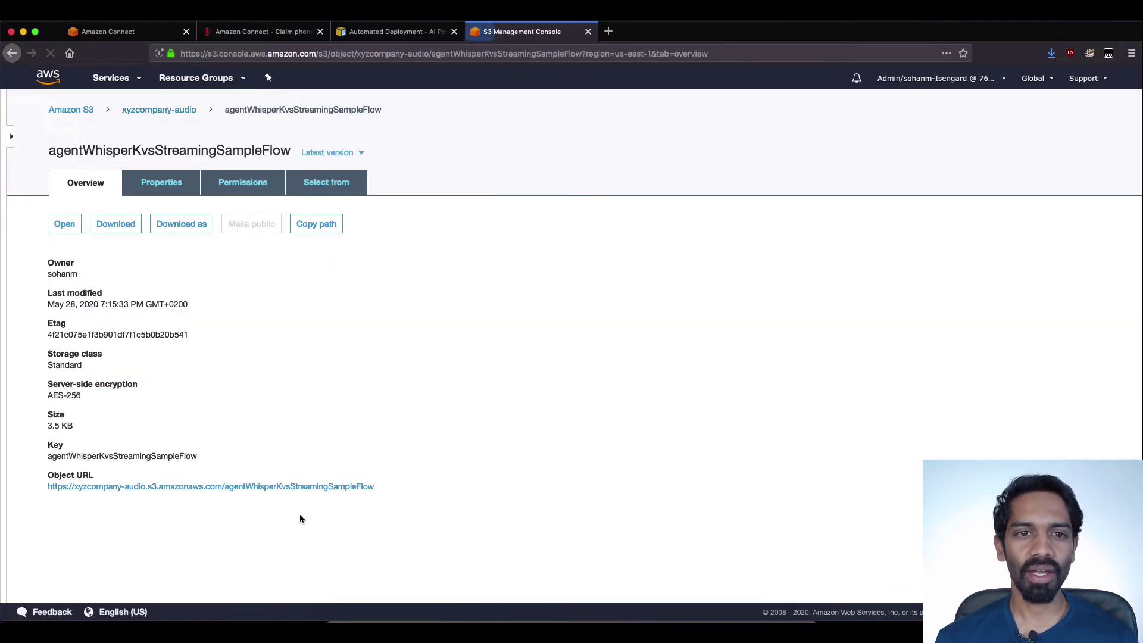
left_click(305, 366)
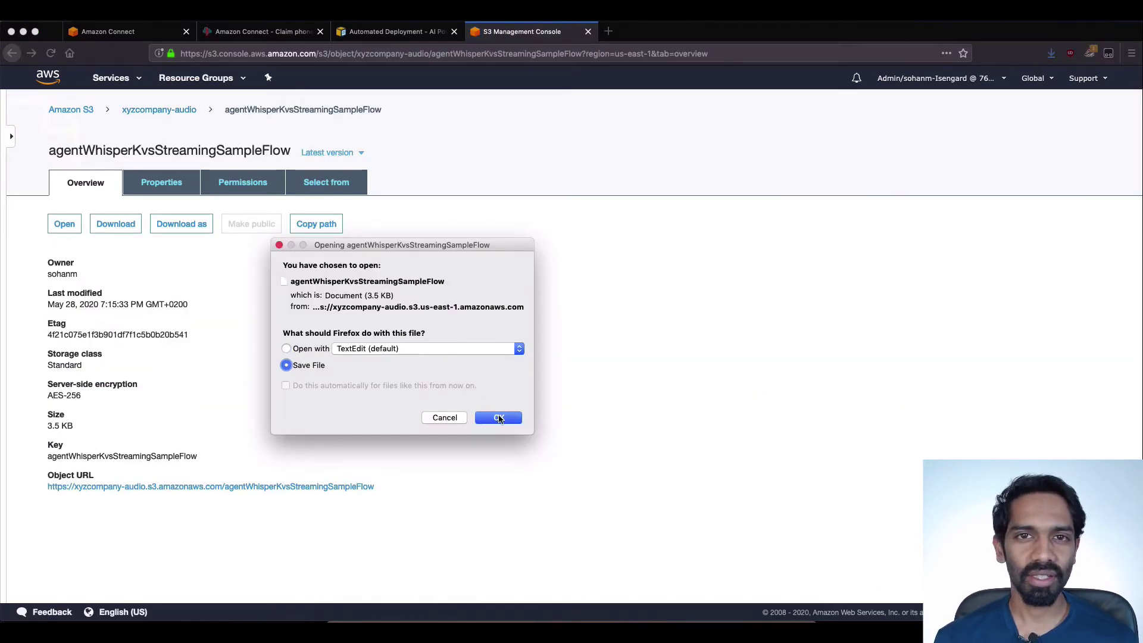
left_click(498, 417)
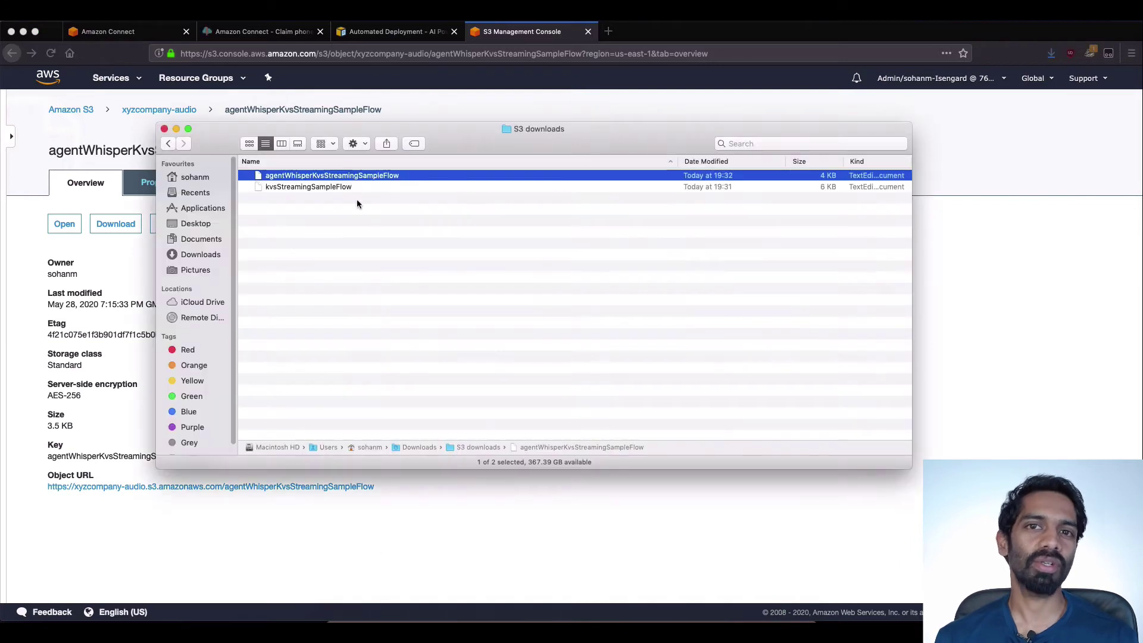
left_click(359, 207)
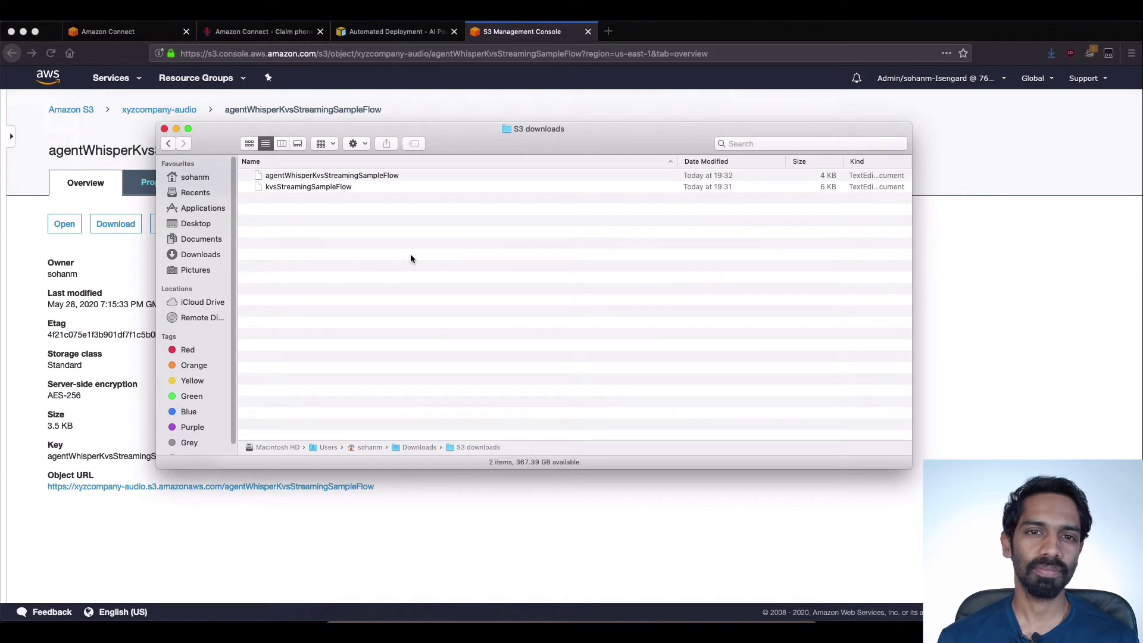
left_click(138, 307)
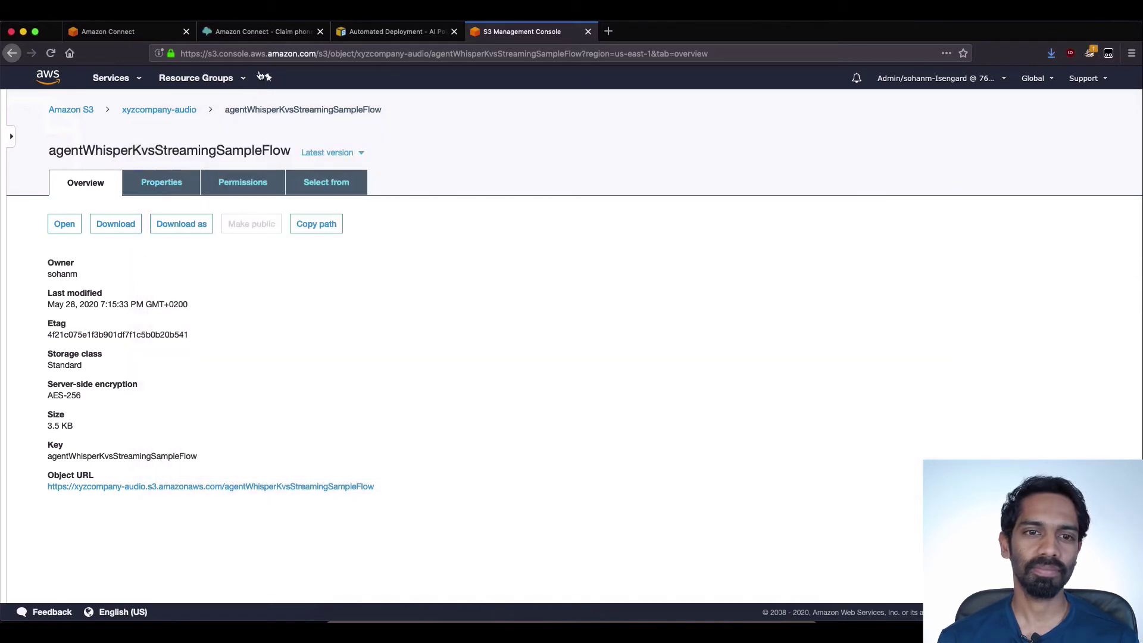
left_click(262, 35)
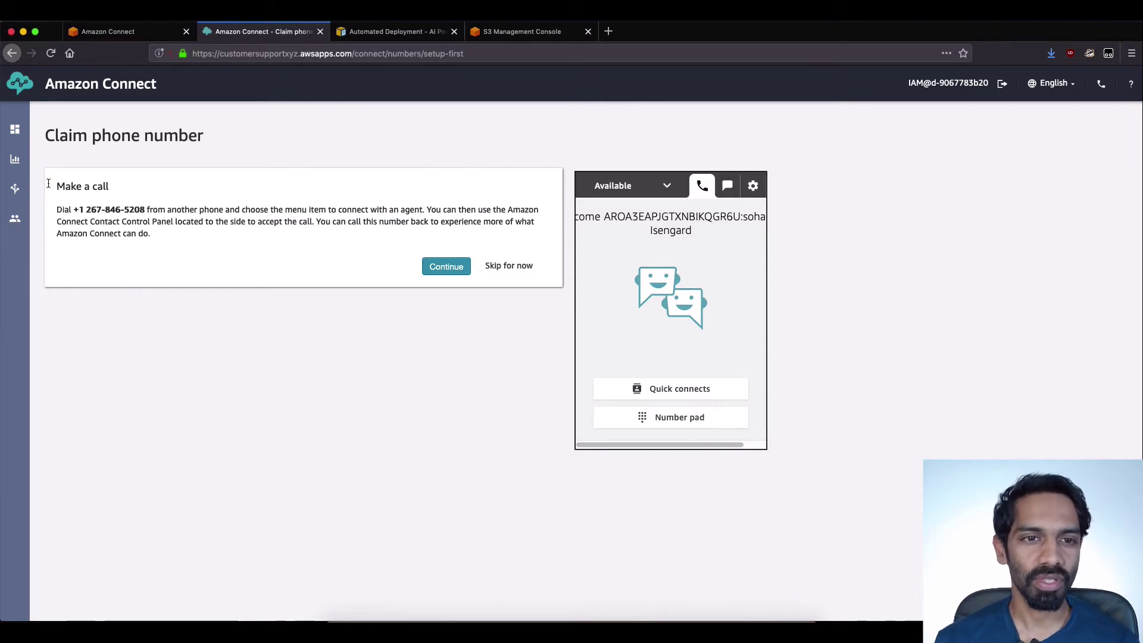
- From the Contact flows list, create a new, empty agent whisper flow
mouse_move(15, 186)
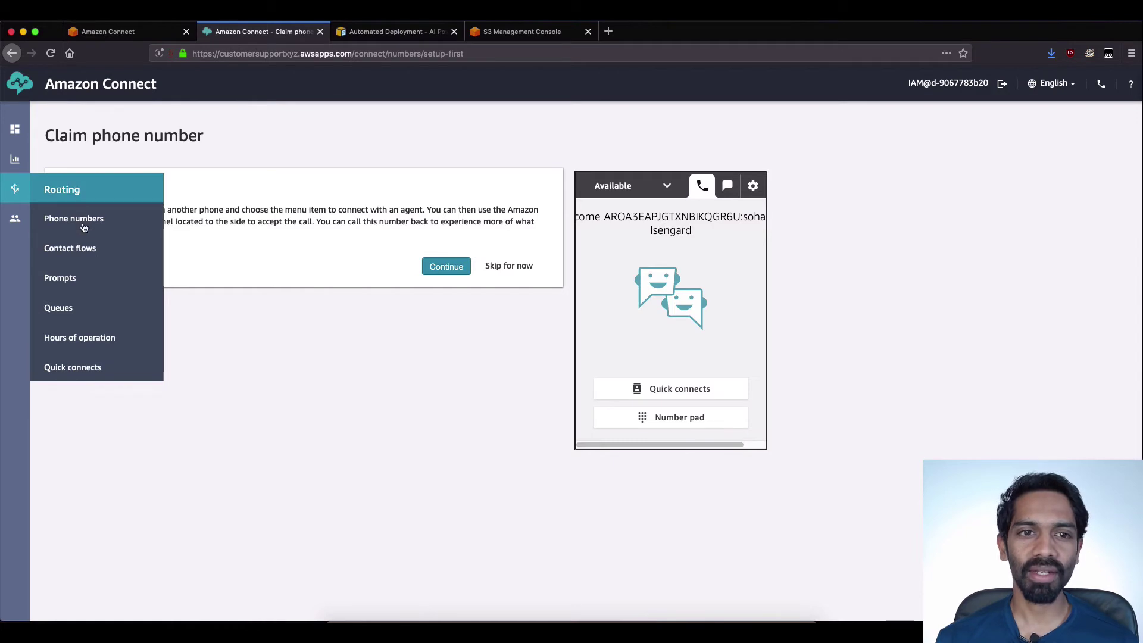
left_click(84, 247)
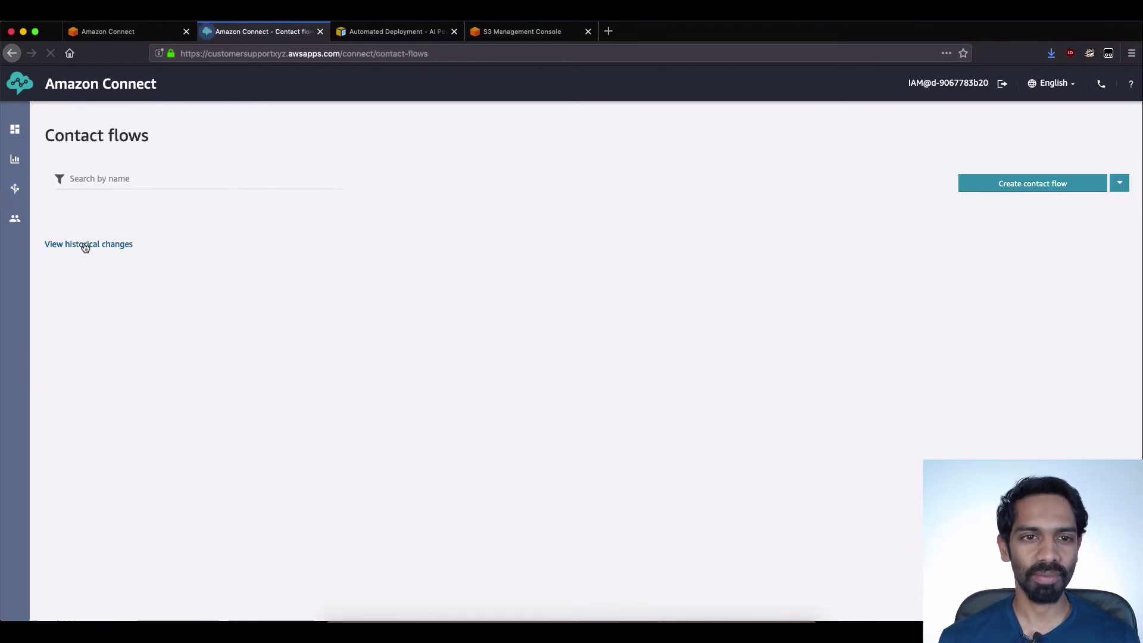
scroll(155, 351, "down", 3)
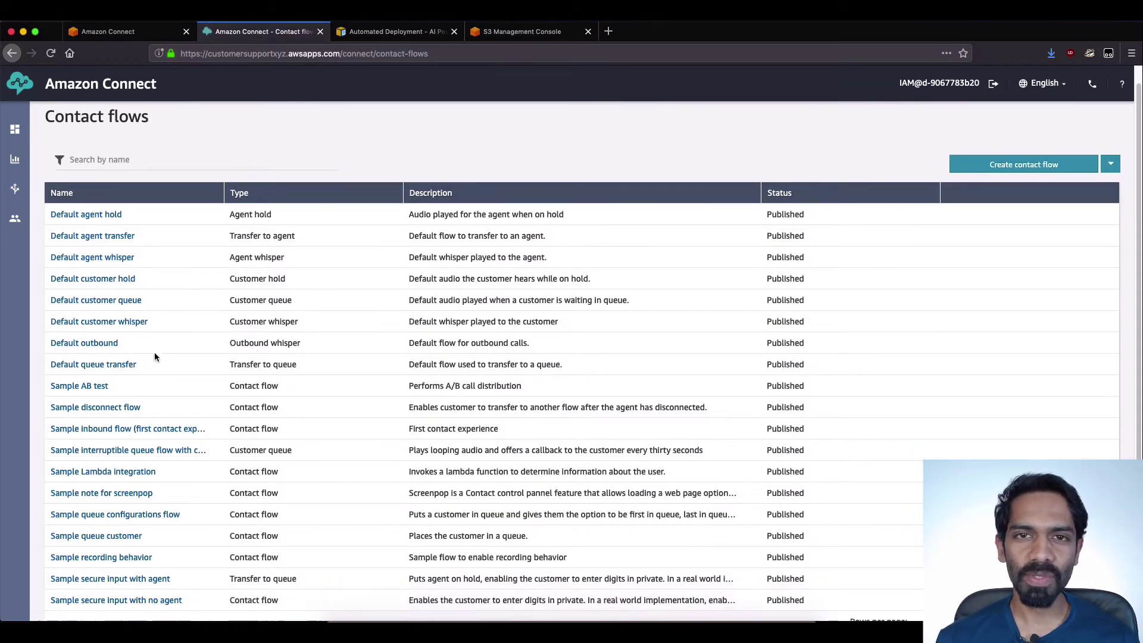
scroll(155, 352, "up", 3)
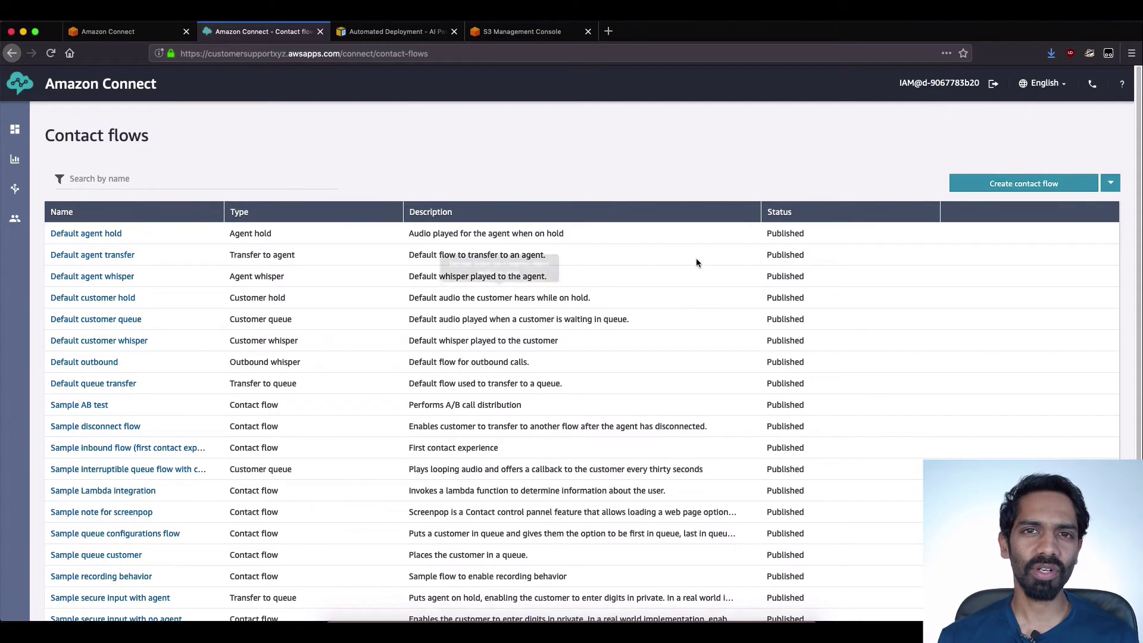
left_click(1110, 189)
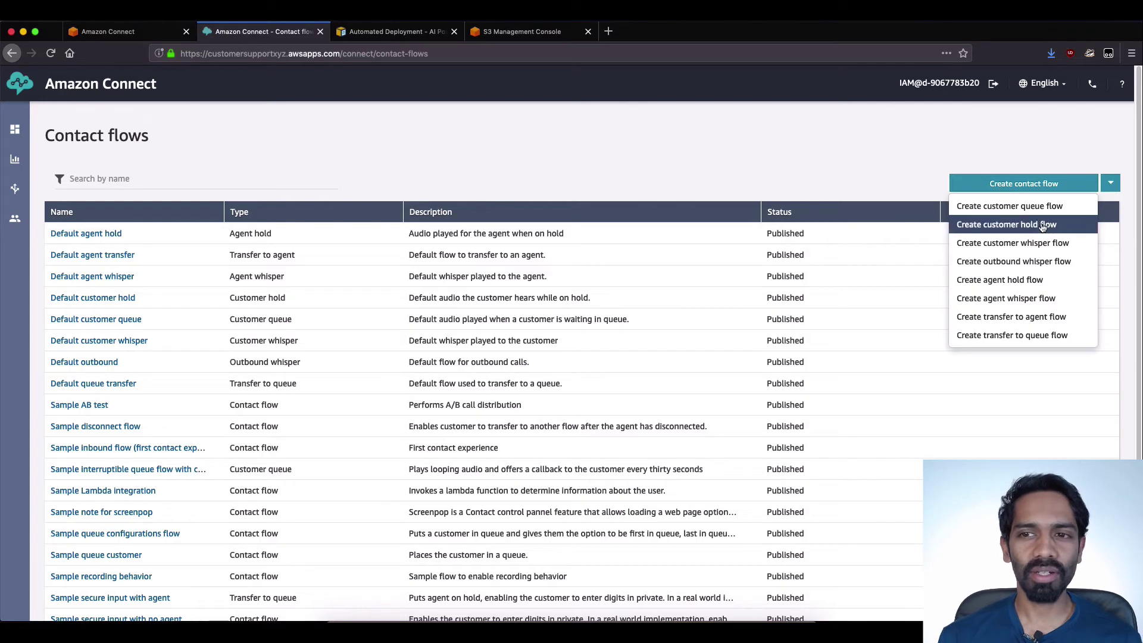
left_click(1017, 298)
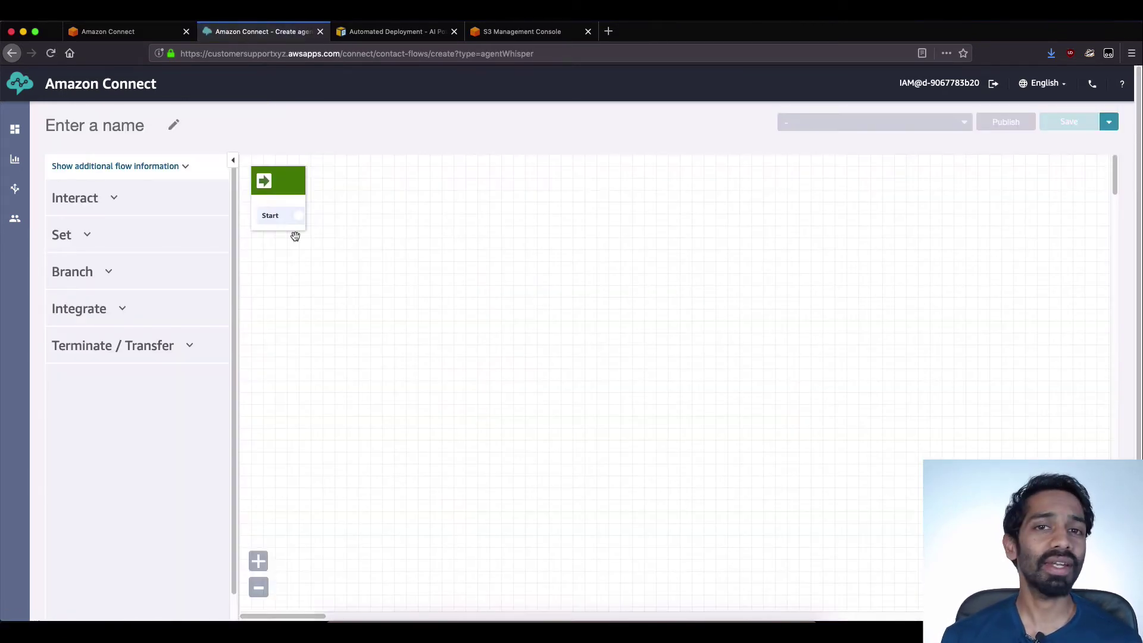
- Import the agentWhisperKvsStreamingSampleFlow file into the new whisper flow
left_click(1108, 123)
left_click(1084, 143)
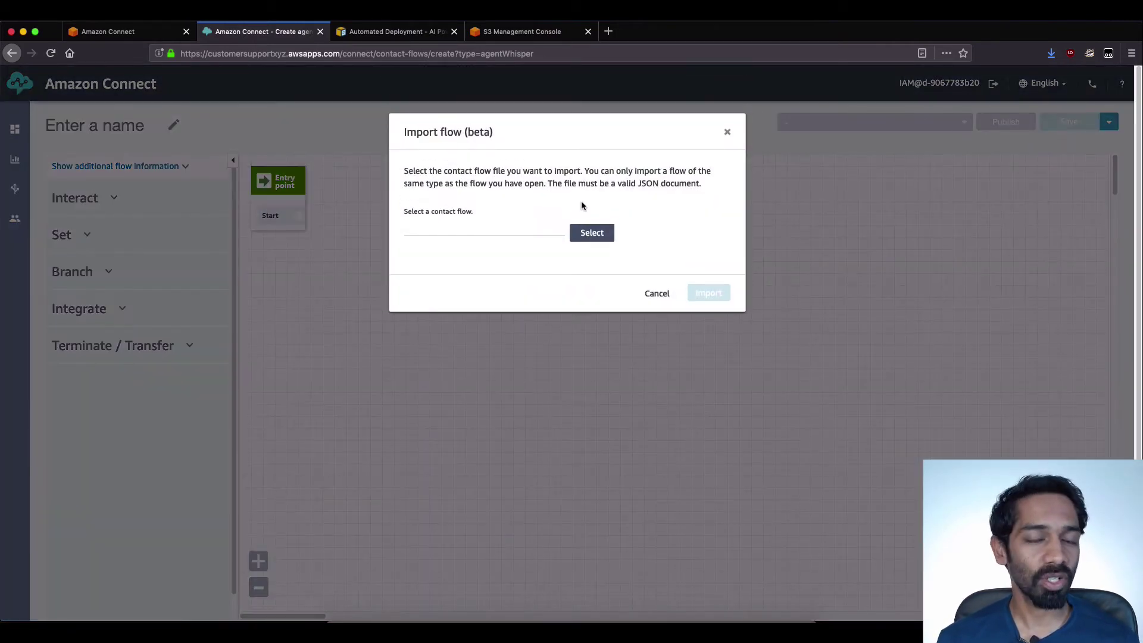
left_click(591, 234)
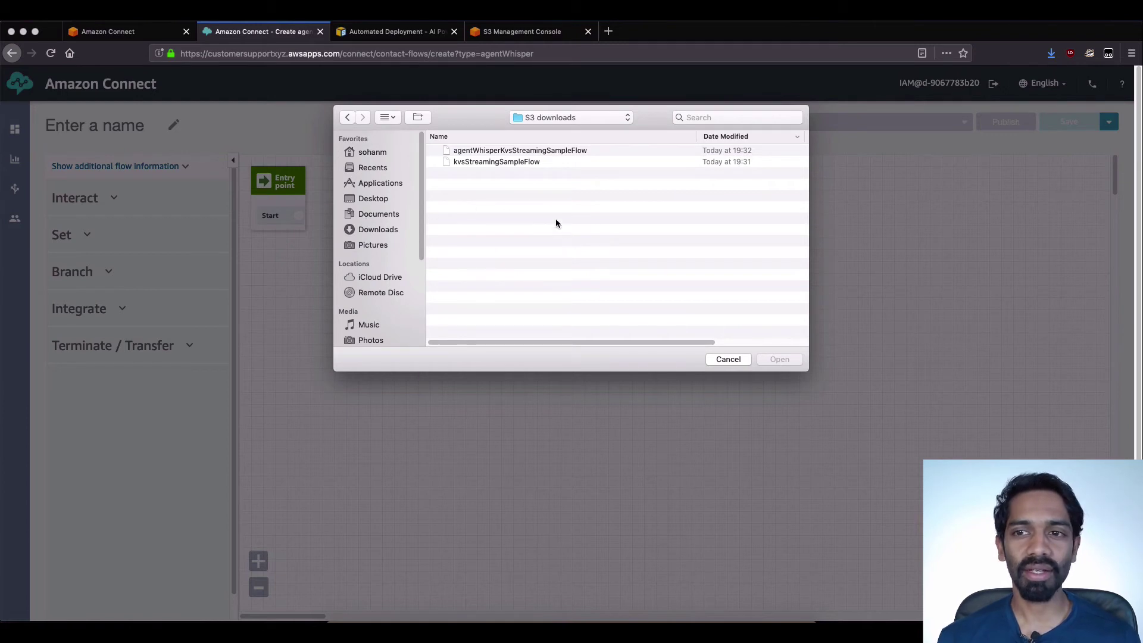
left_click(524, 153)
left_click(779, 359)
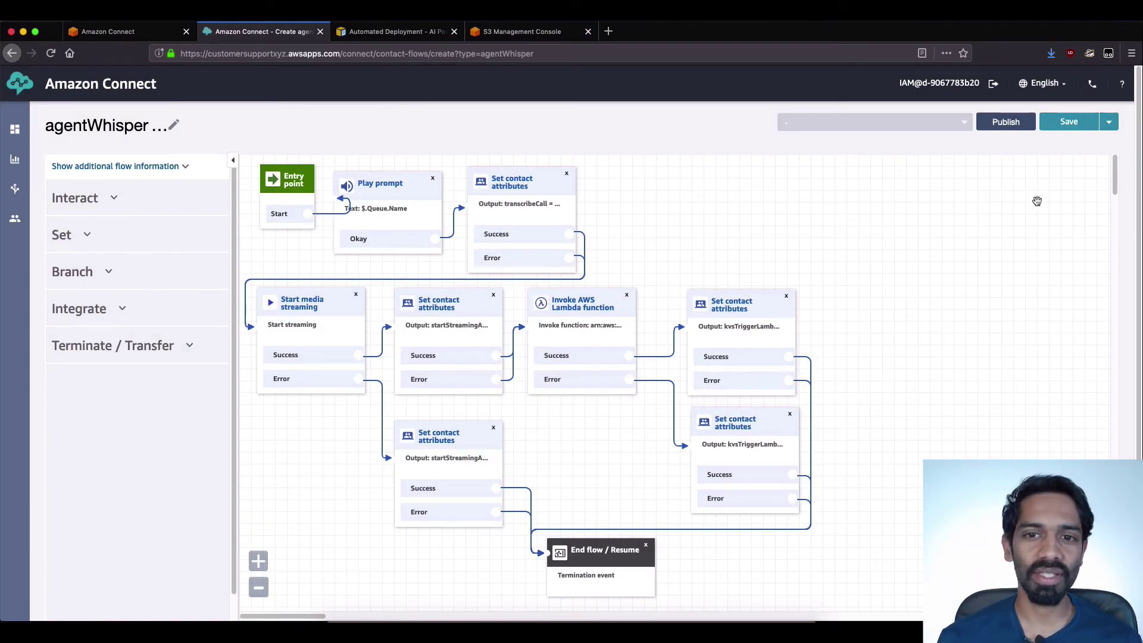
- Save the imported whisper flow and confirm publishing it
left_click(1068, 123)
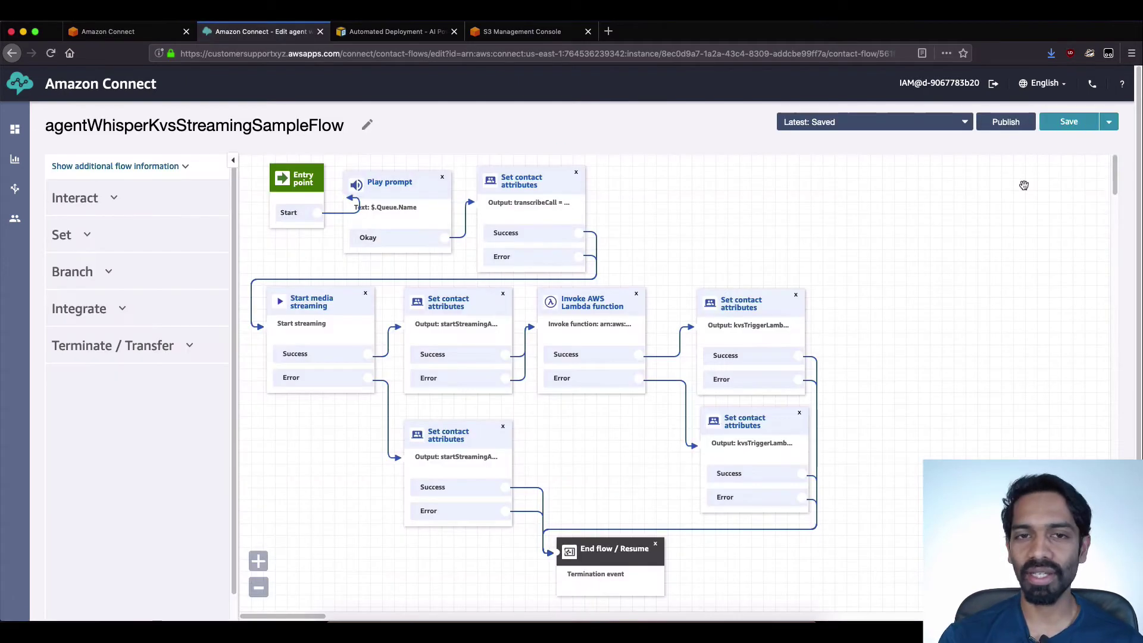
left_click(1005, 126)
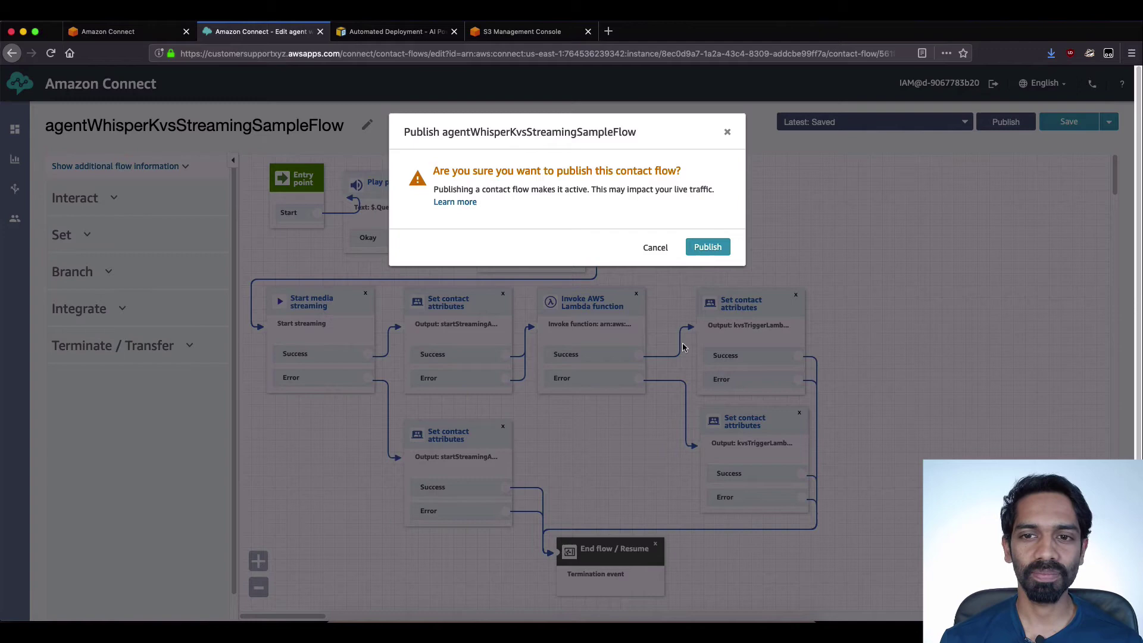
left_click(708, 247)
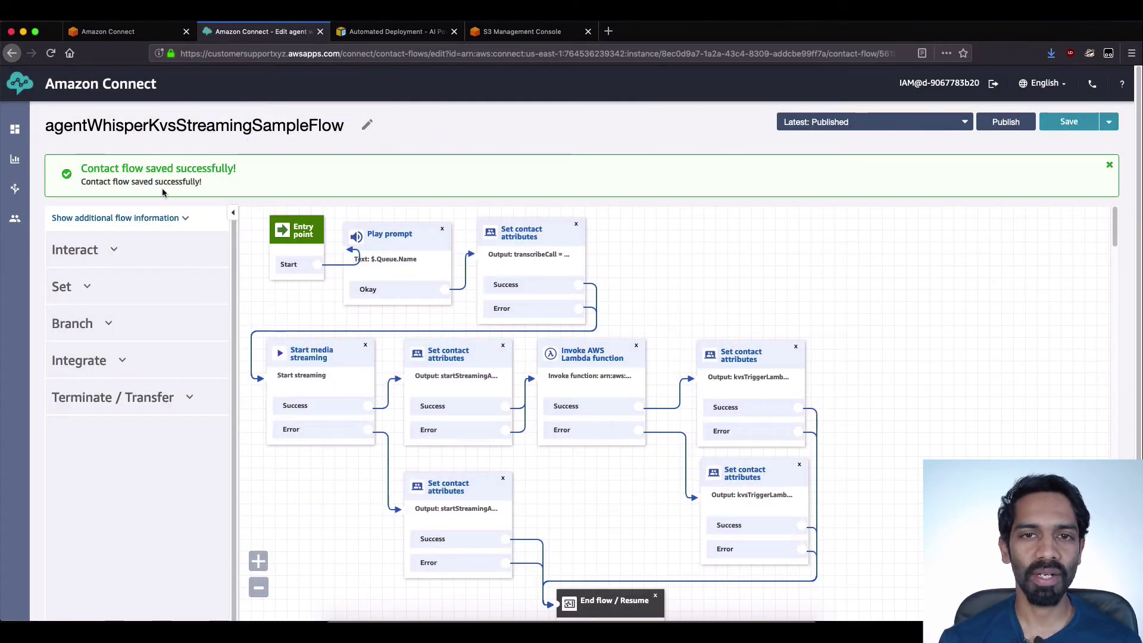
mouse_move(15, 188)
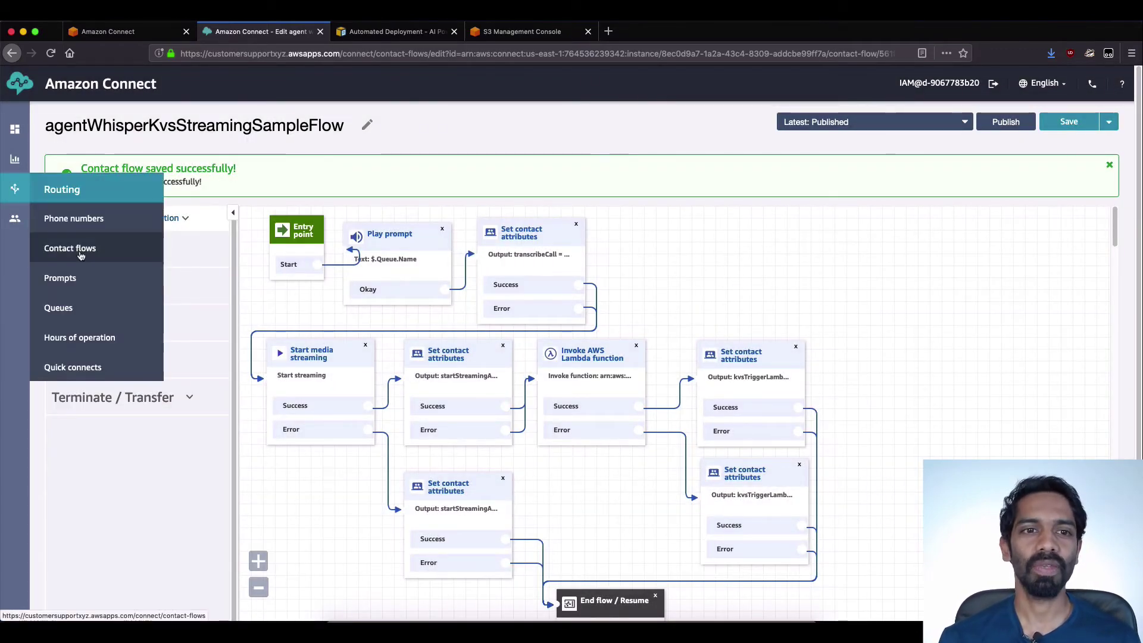
- Create a new contact flow, import kvsStreamingSampleFlow, then save and publish it as kvsStreamingFlow
left_click(81, 255)
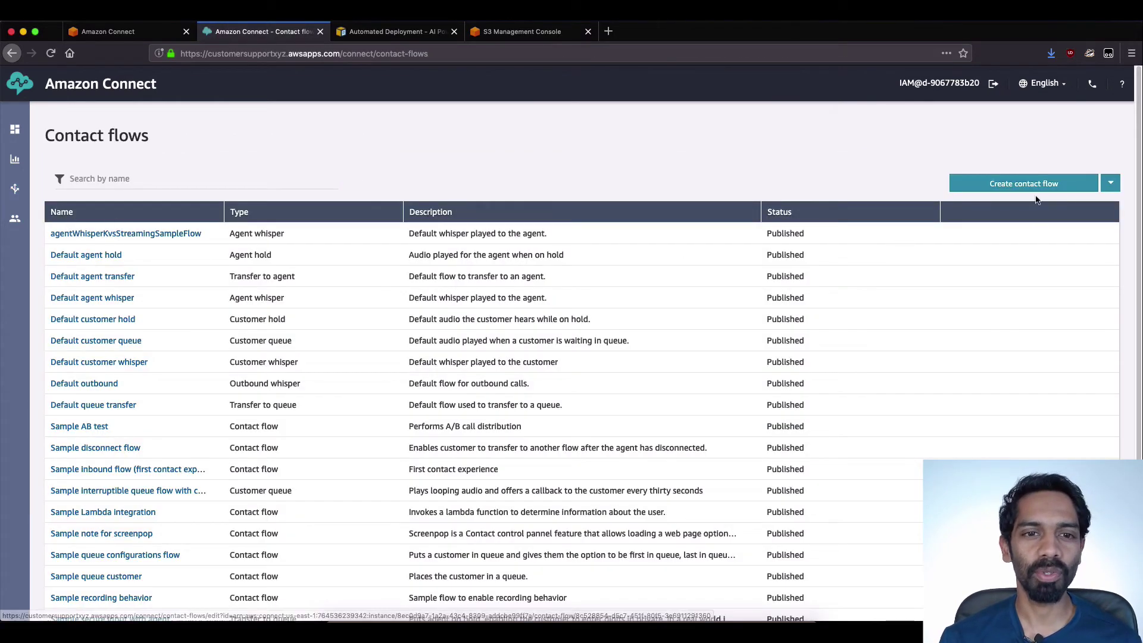
left_click(1056, 184)
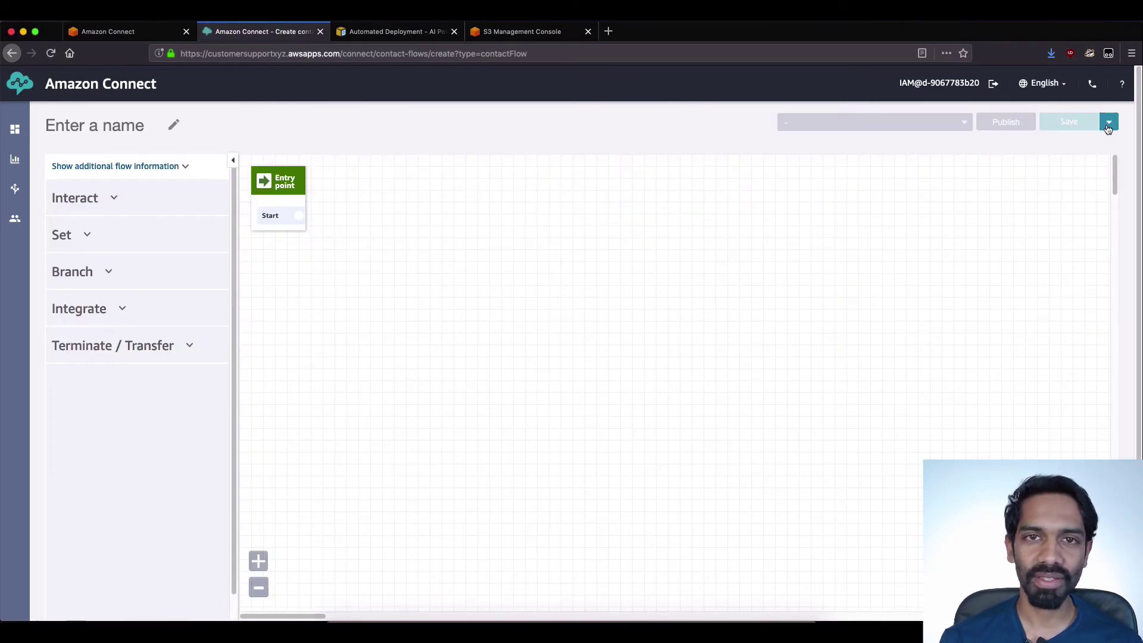
left_click(1107, 123)
left_click(1053, 145)
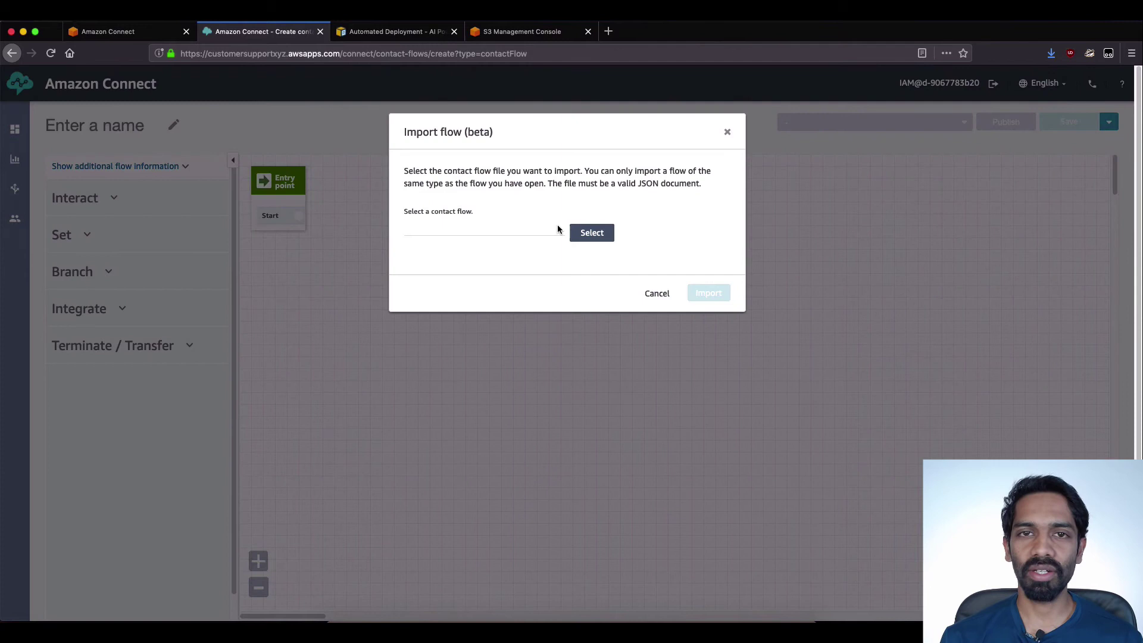
left_click(591, 233)
left_click(472, 163)
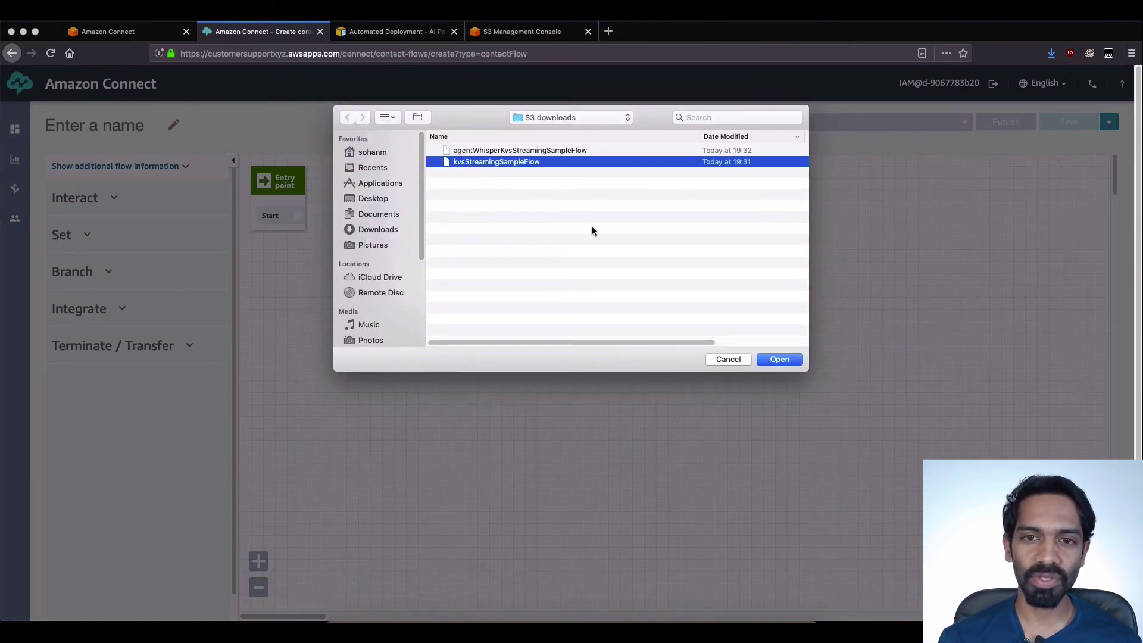
left_click(779, 359)
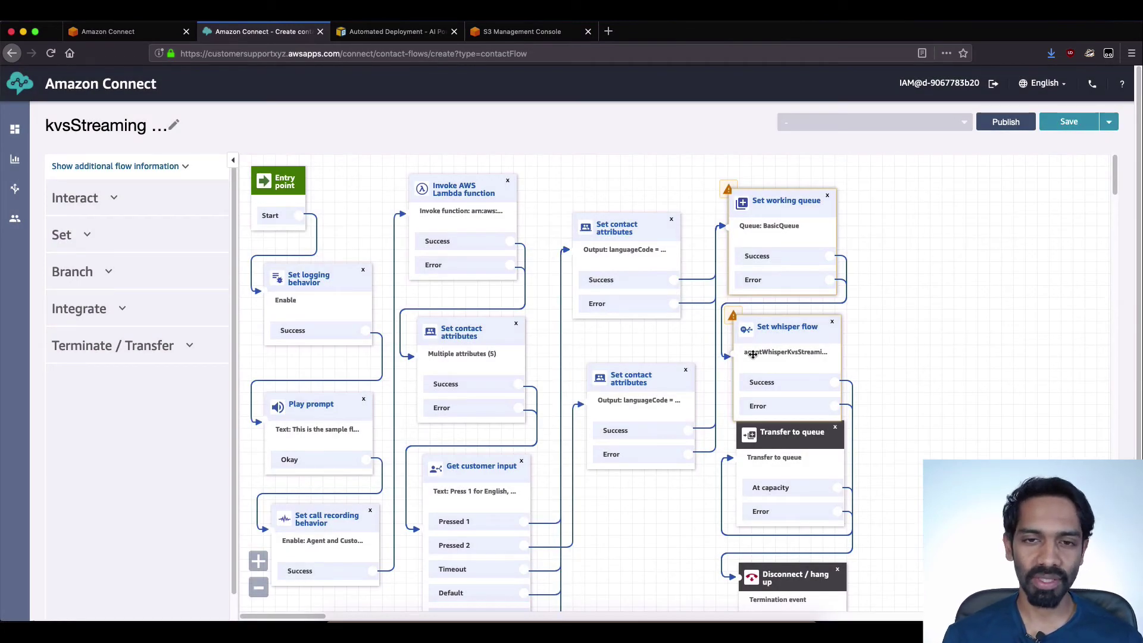
left_click(1069, 123)
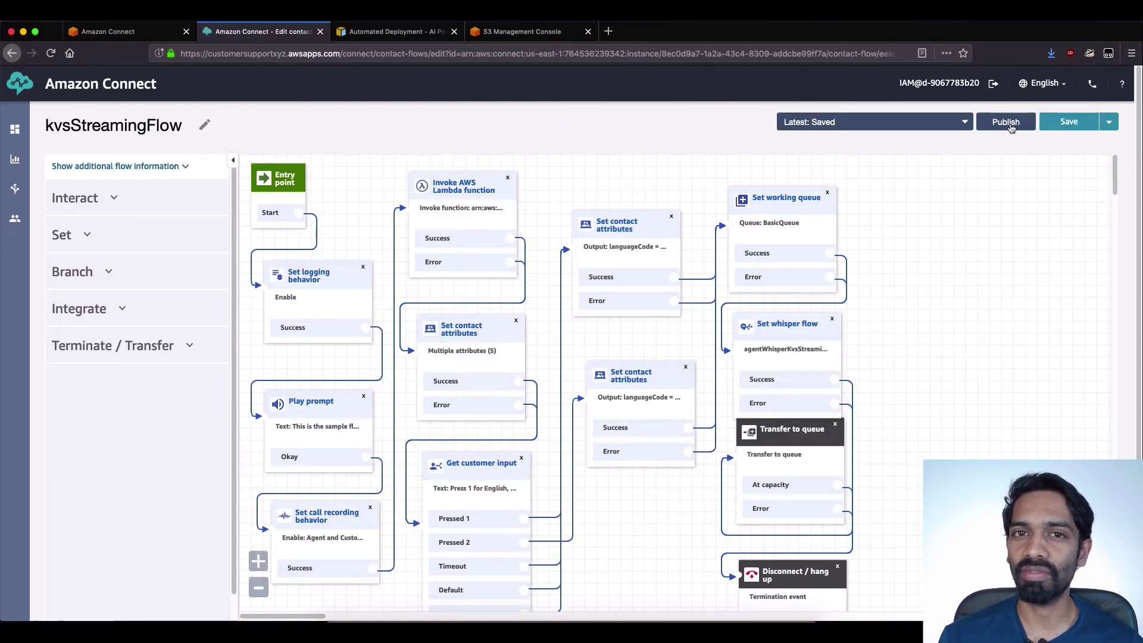
left_click(1010, 124)
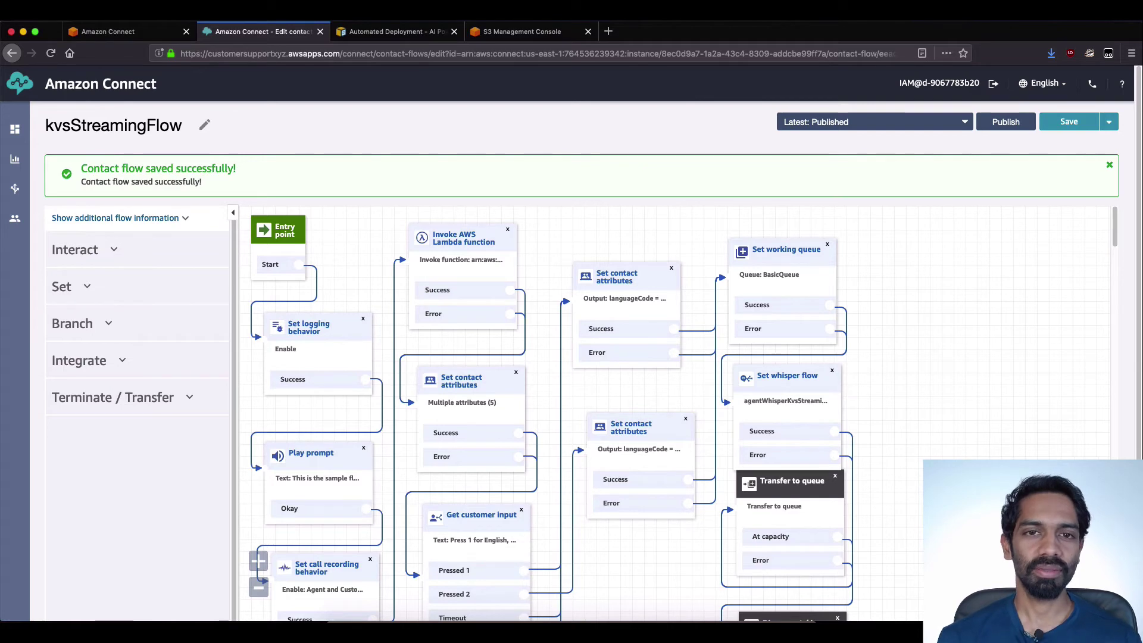
- Check kvsStreamingFlow in the Contact flows list, then open the Phone numbers page
mouse_move(24, 192)
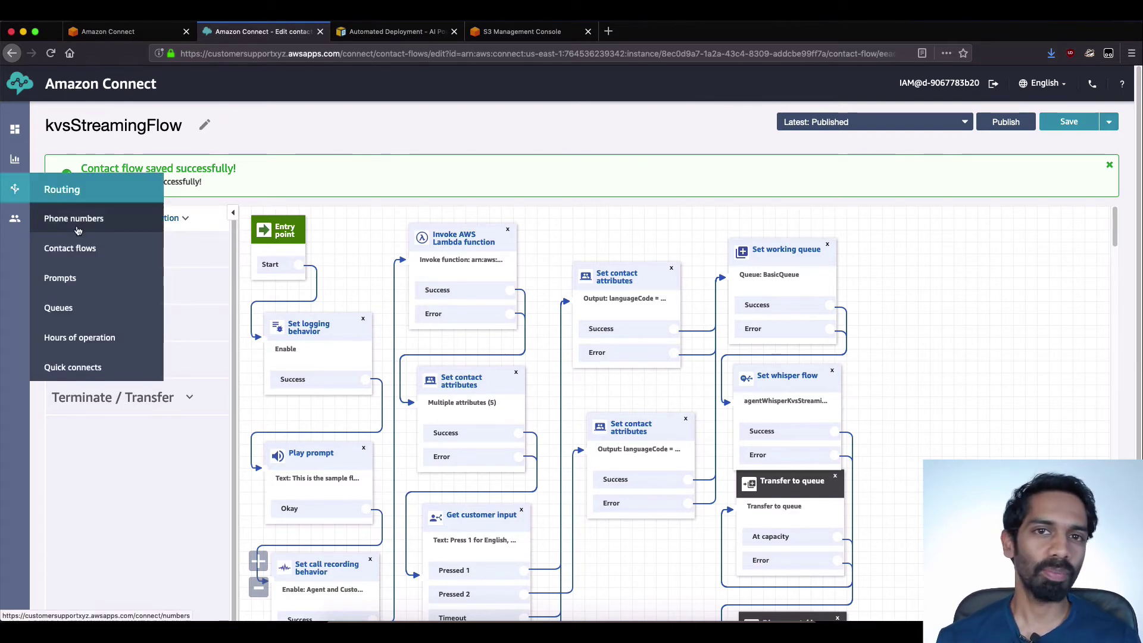
left_click(71, 248)
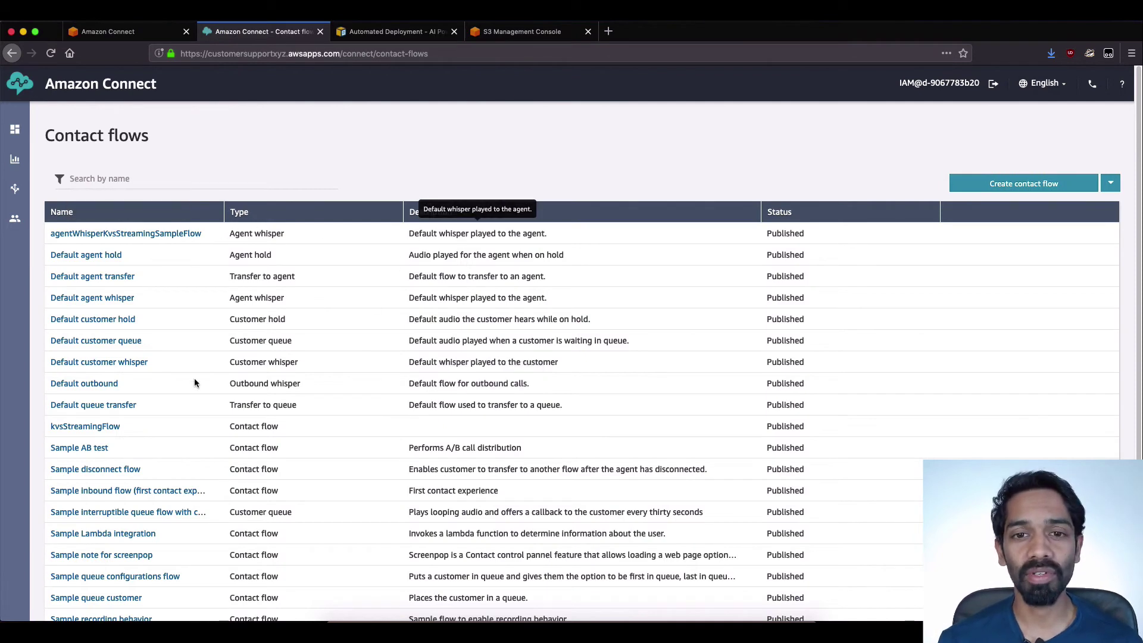
mouse_move(15, 188)
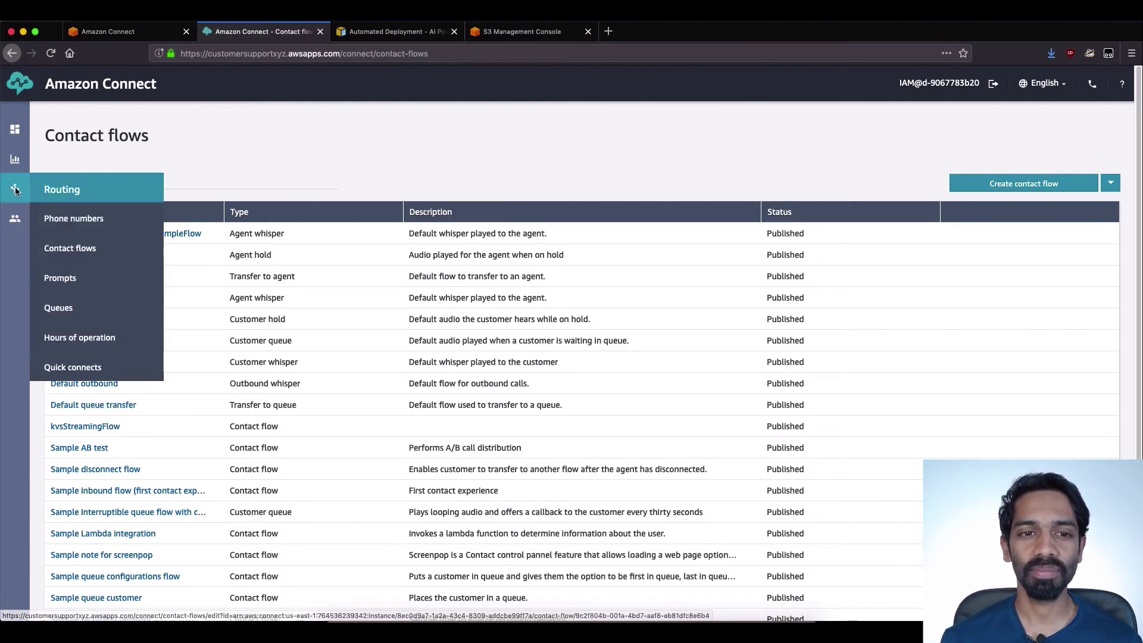
left_click(79, 220)
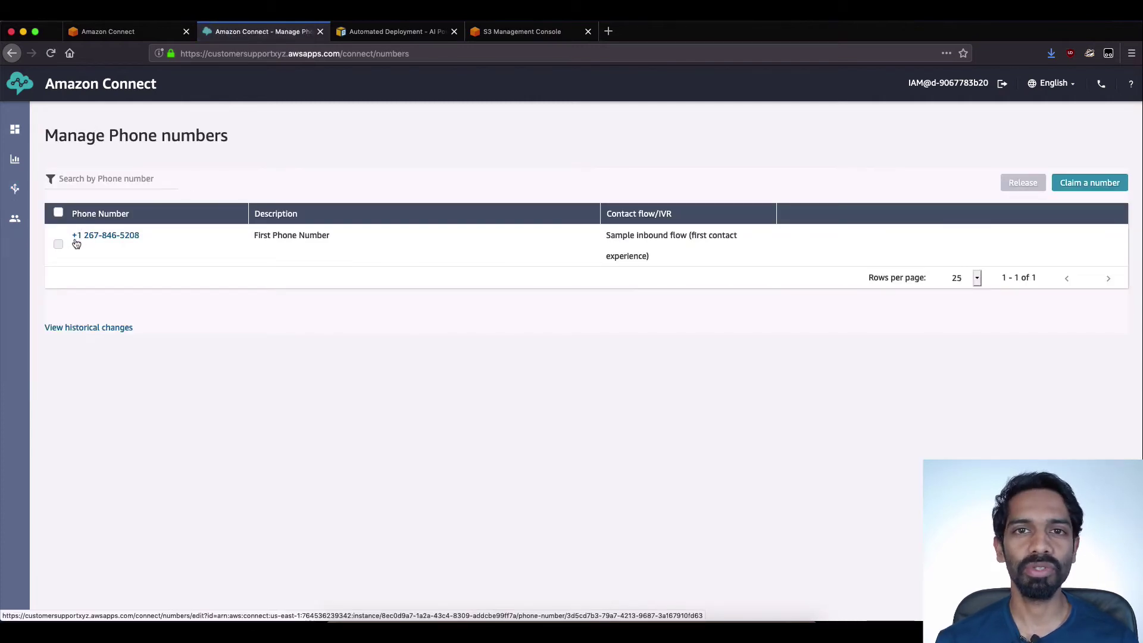
- Set the claimed number's Contact flow / IVR to kvsStreamingFlow and save
left_click(84, 238)
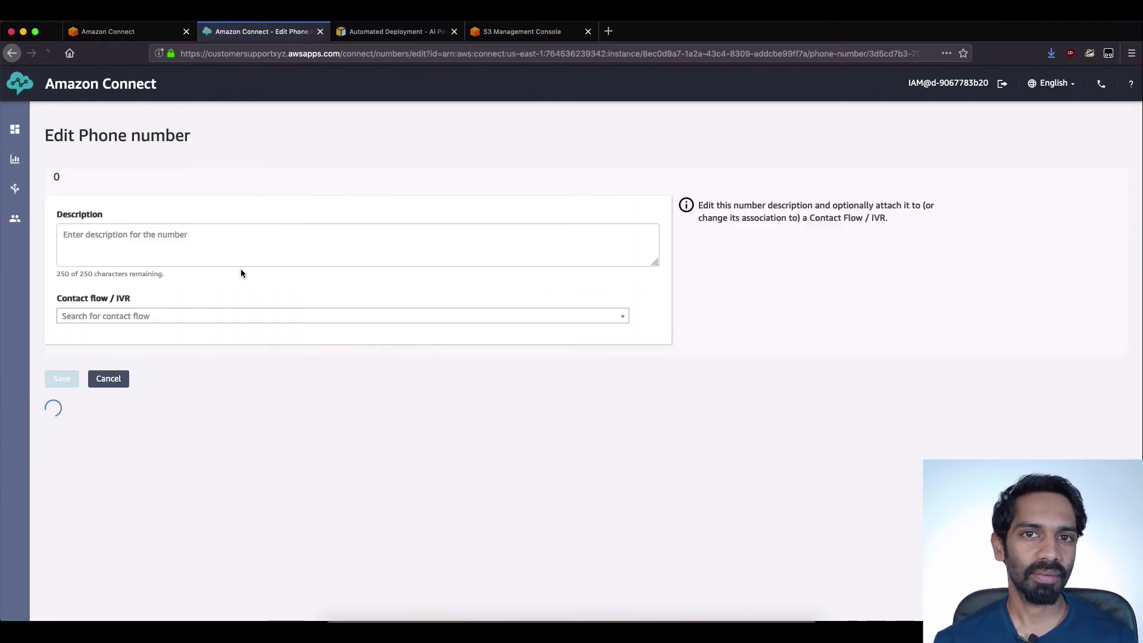
left_click(622, 316)
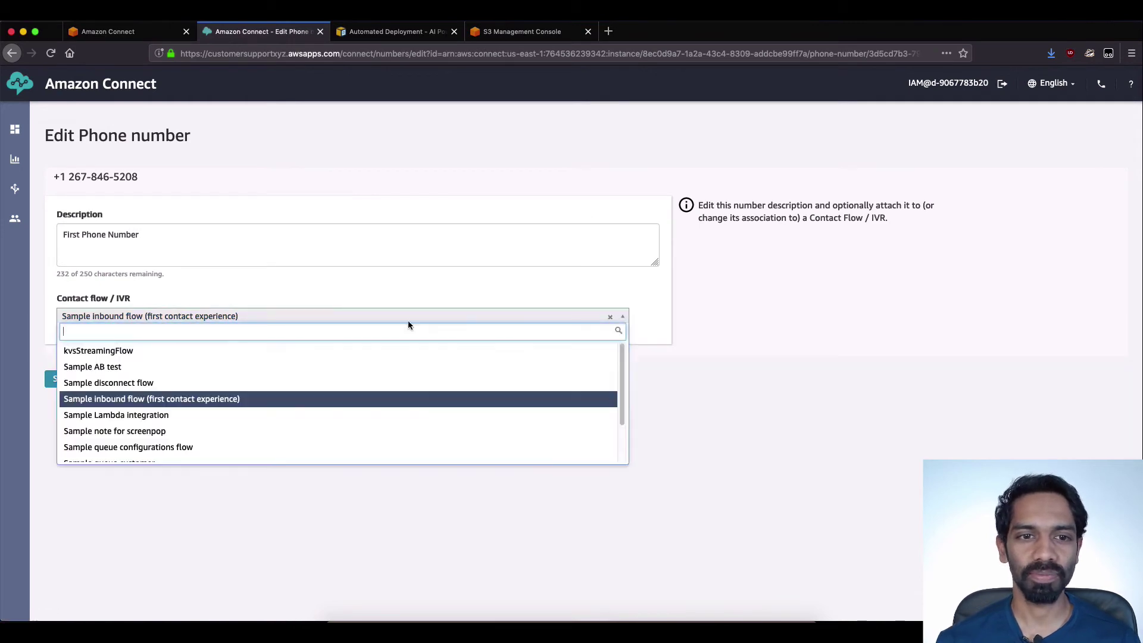
left_click(170, 357)
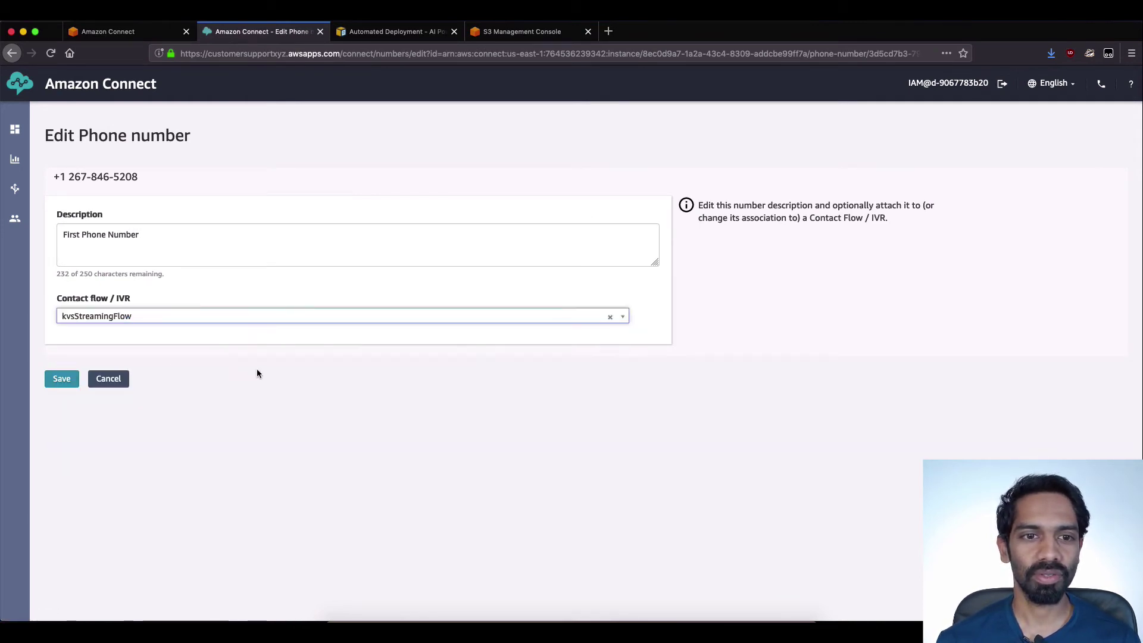
left_click(60, 380)
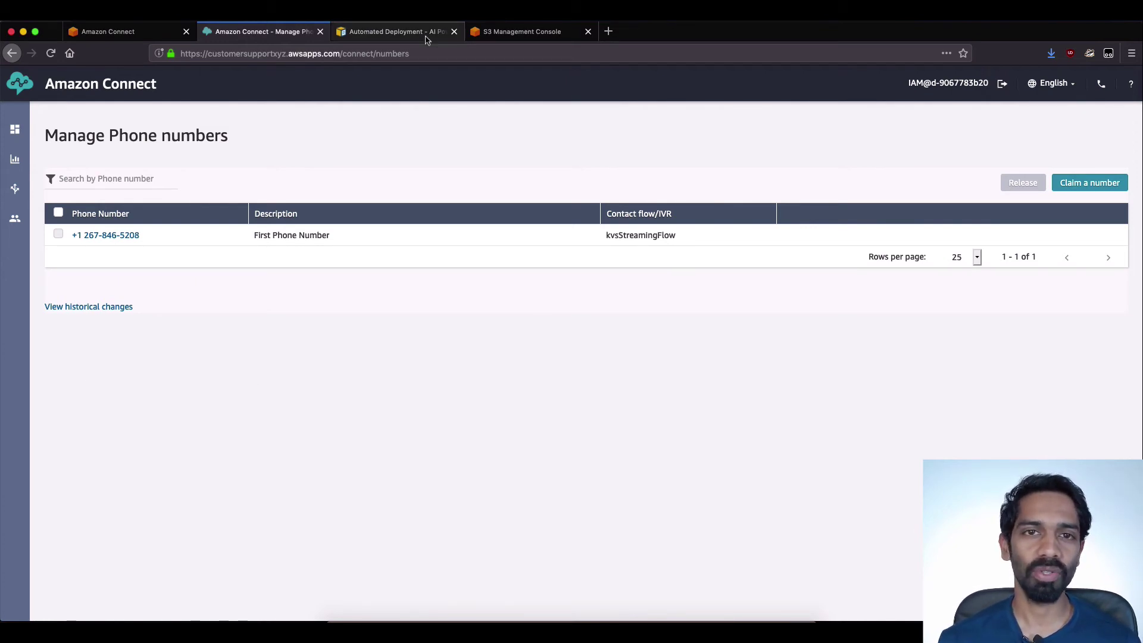
- Open the XYZ-cust-support stack's Outputs in the CloudFormation console
left_click(483, 34)
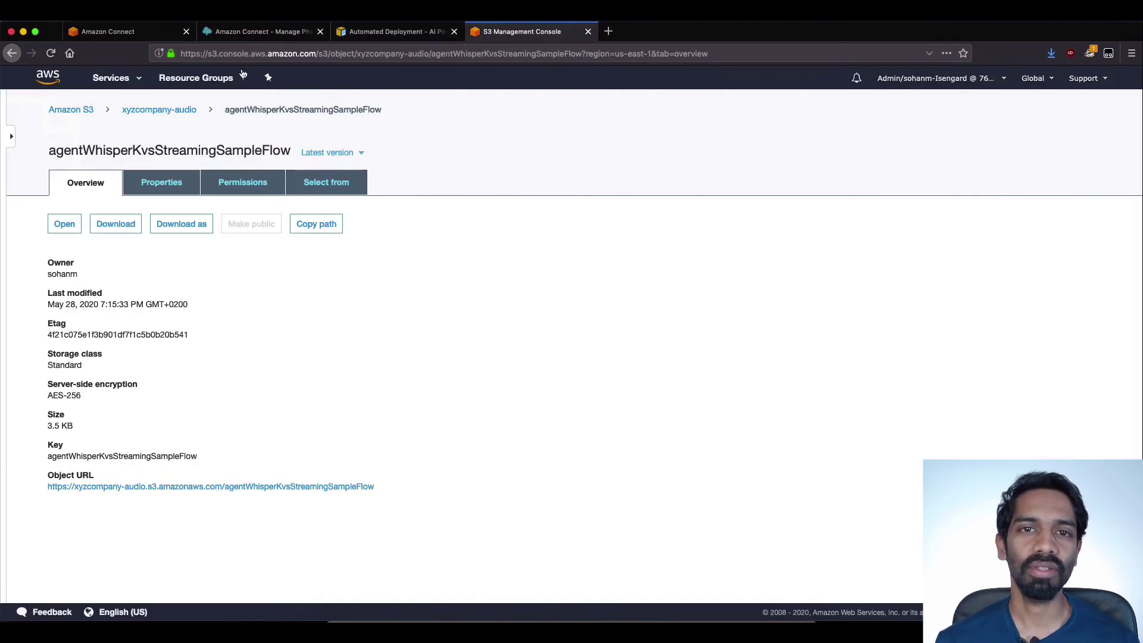
left_click(133, 80)
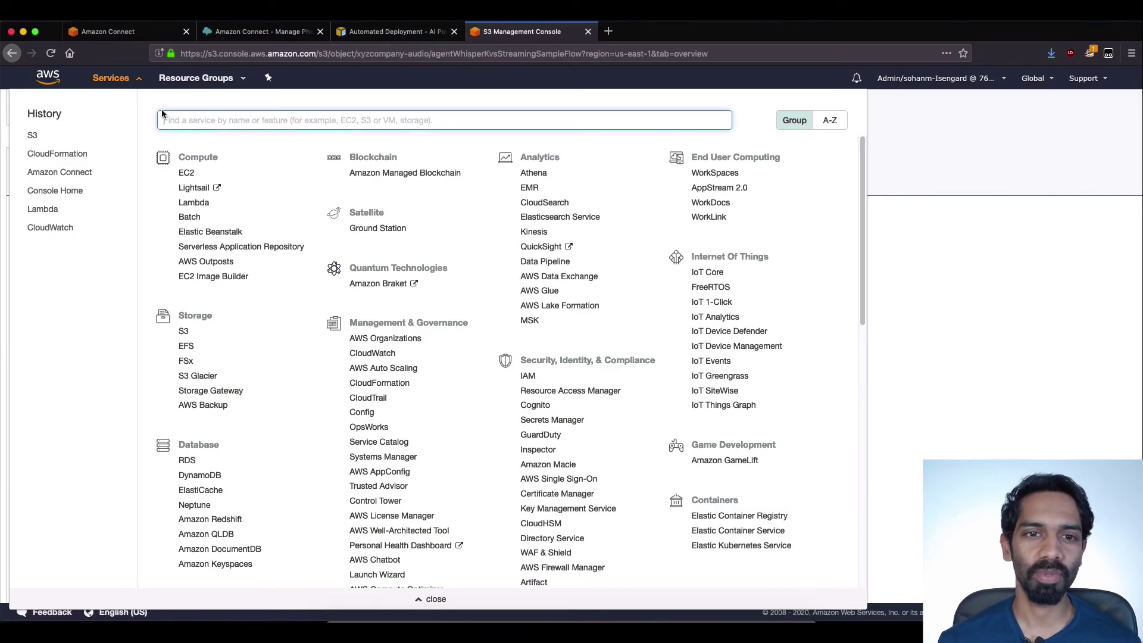
type("cloudf")
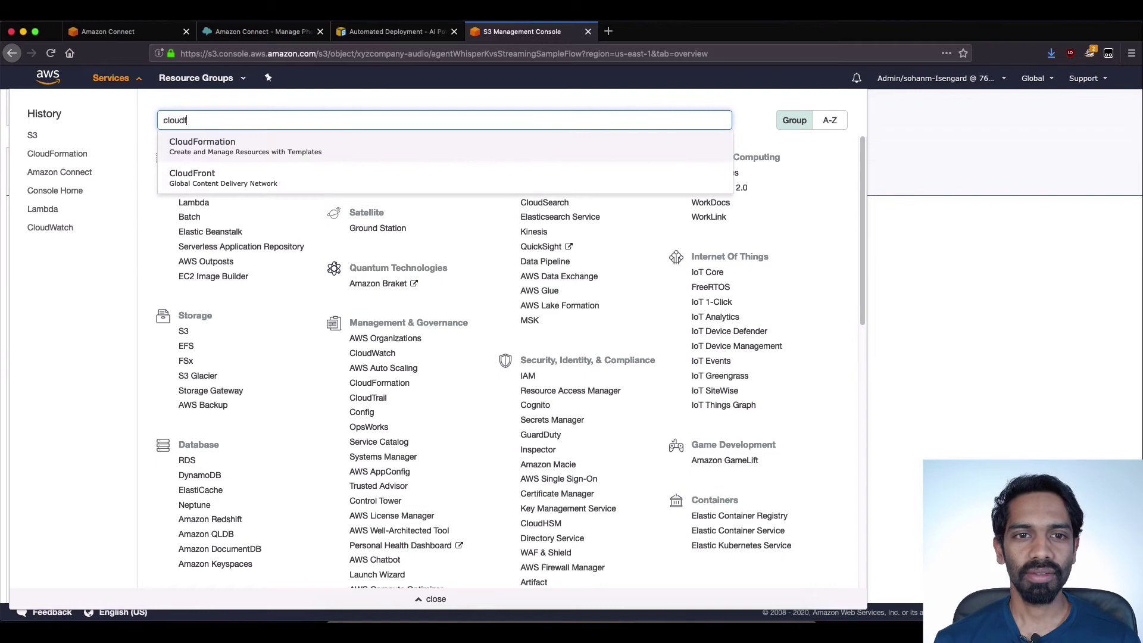
left_click(191, 149, "super")
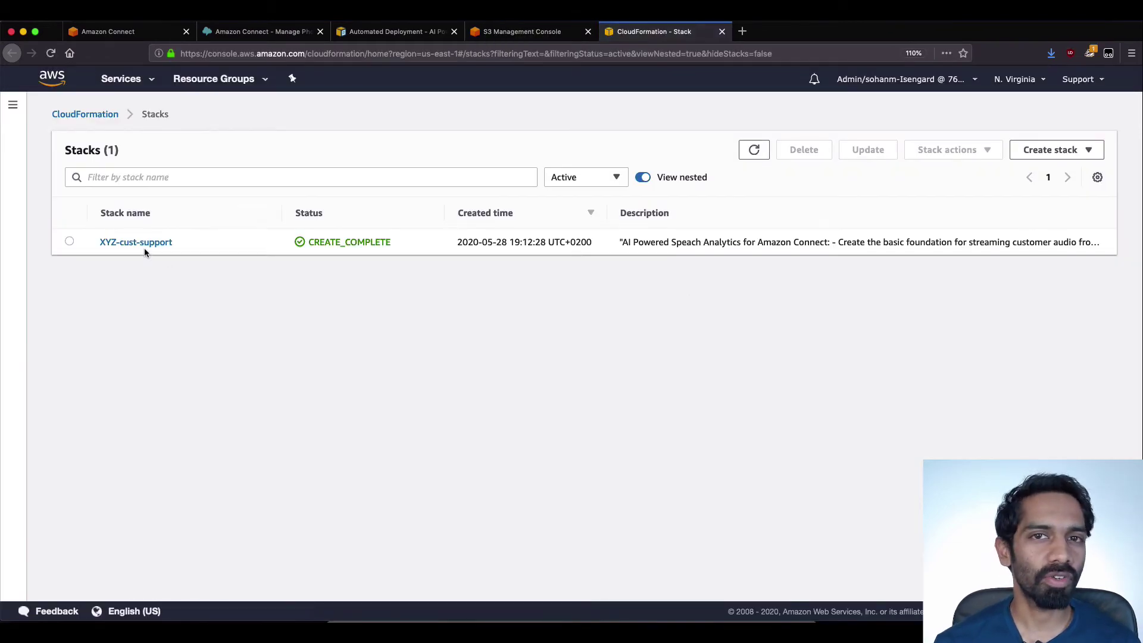
left_click(144, 247)
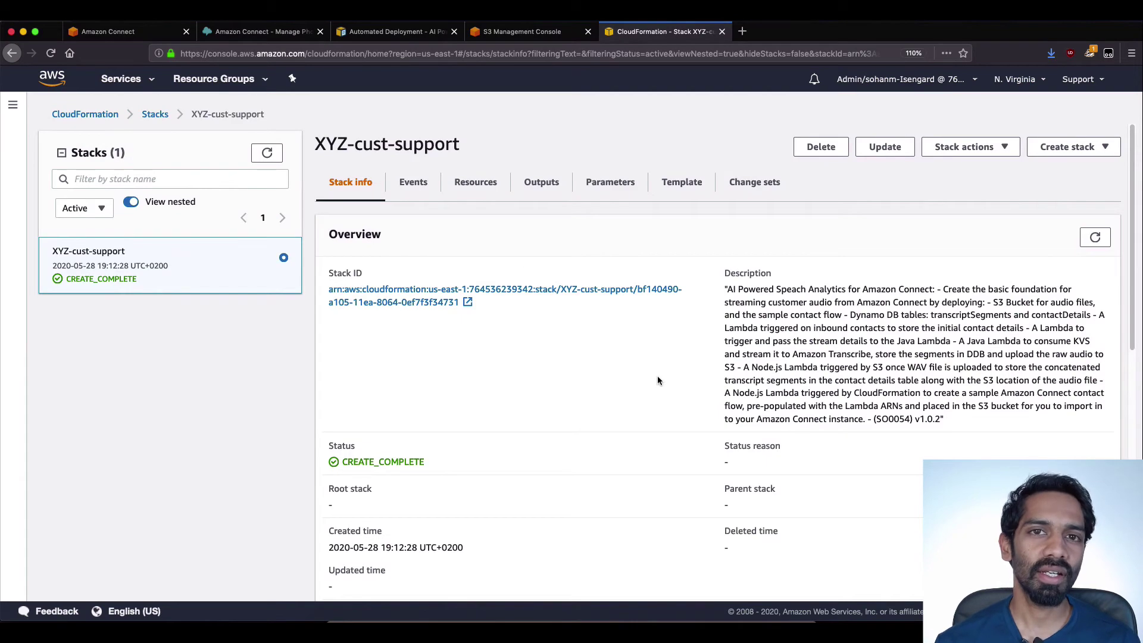
scroll(658, 377, "down", 5)
scroll(659, 377, "up", 5)
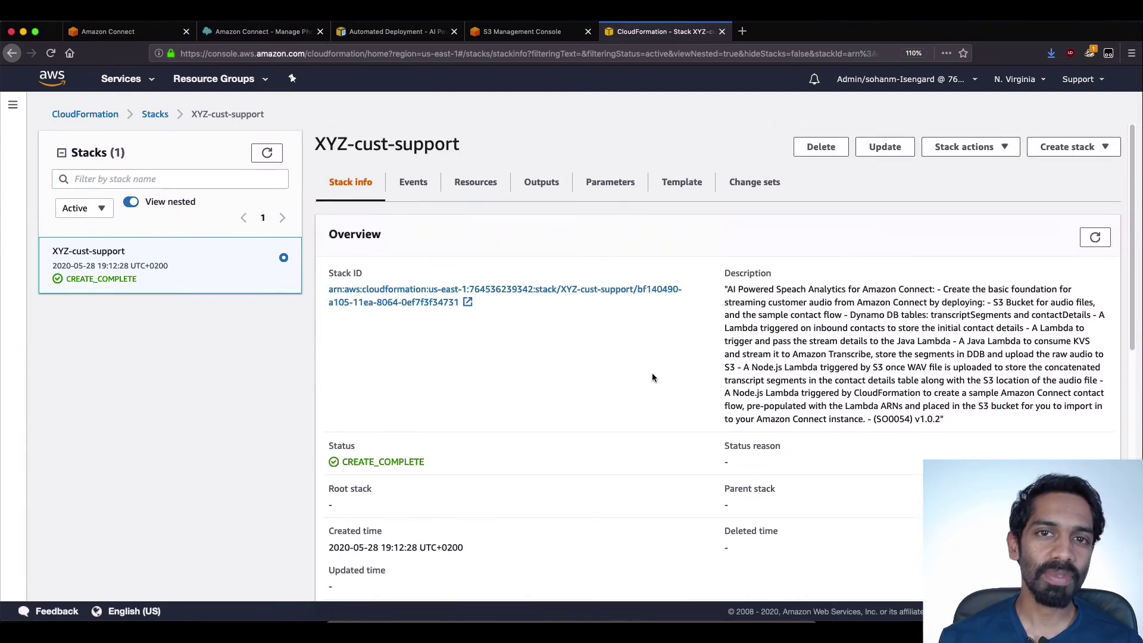
left_click(540, 196)
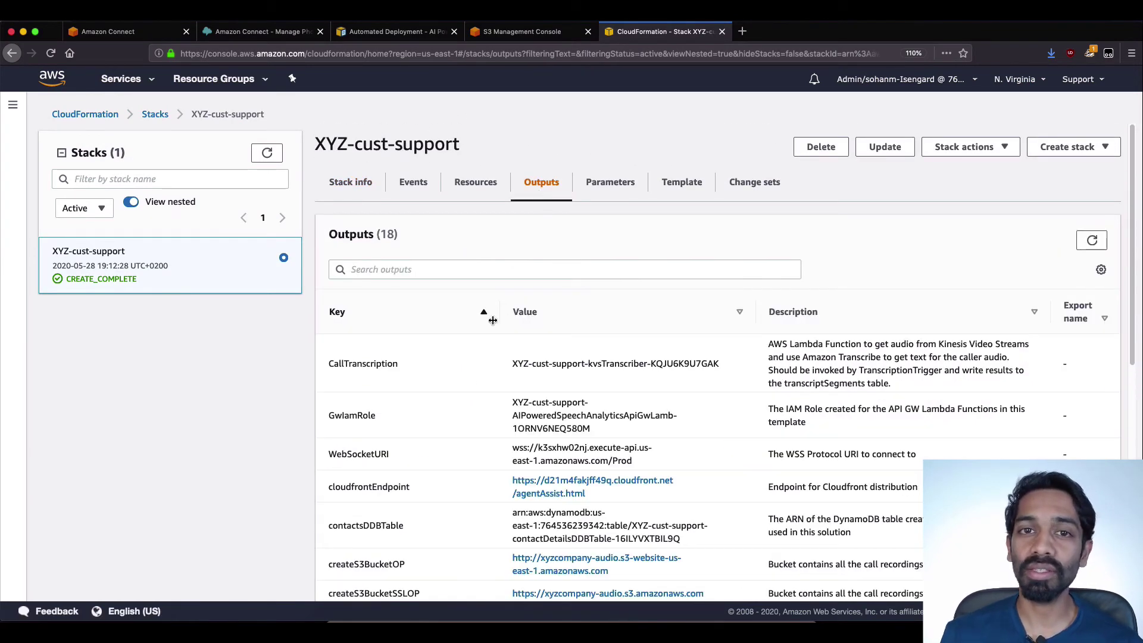
scroll(469, 391, "down", 1)
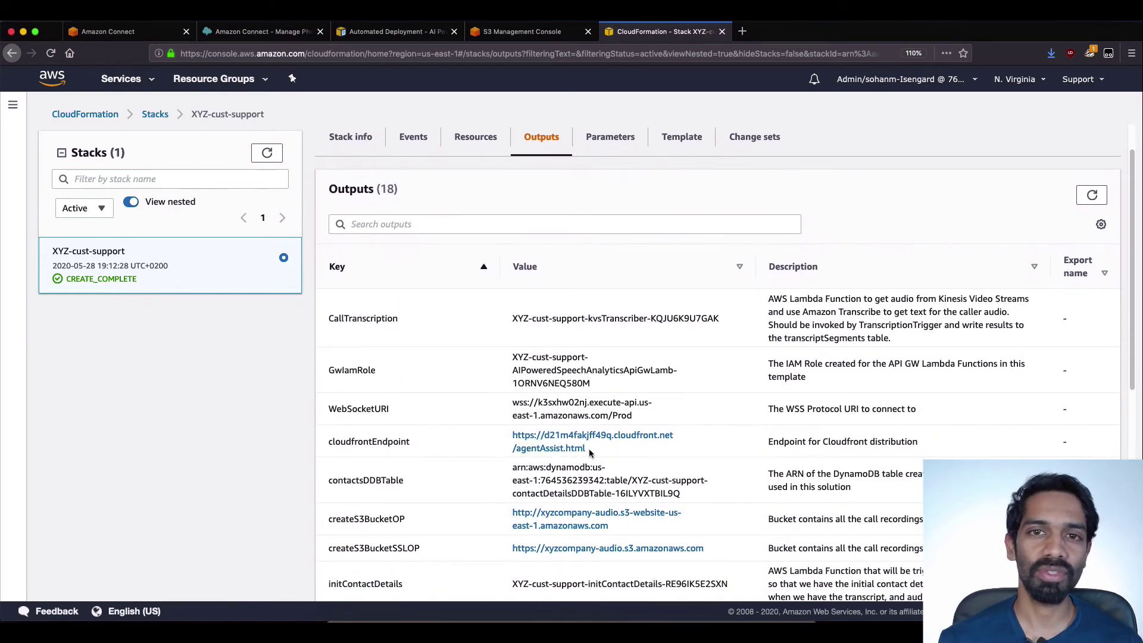
- Open the cloudfrontEndpoint link in a new tab and view its page
left_click_drag(587, 450, 511, 434)
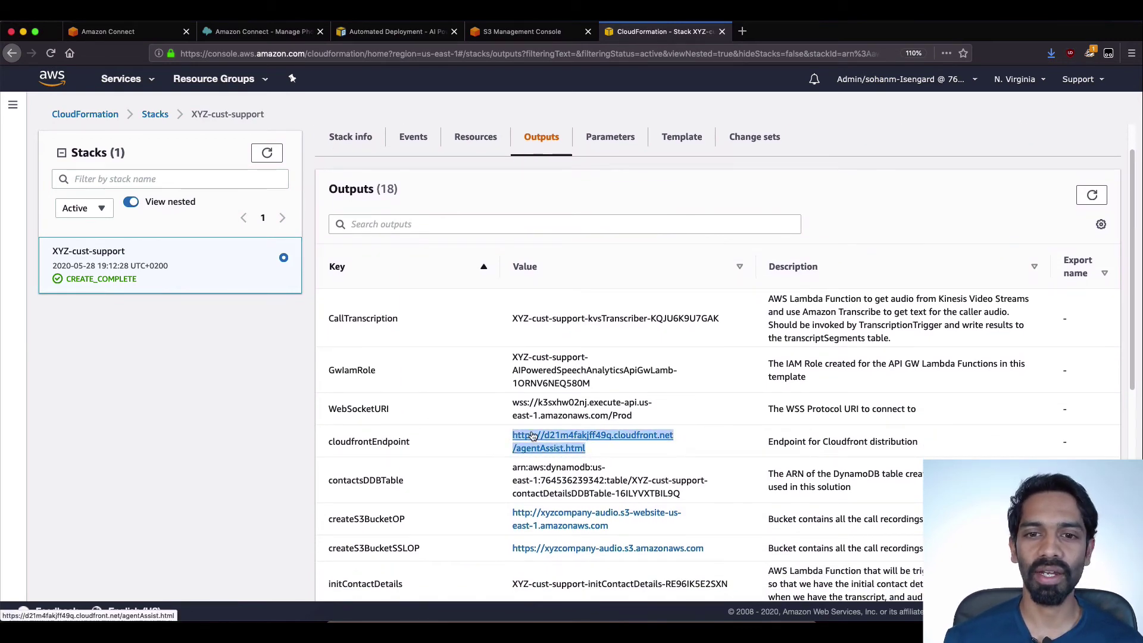
right_click(510, 430)
left_click(553, 436)
left_click(768, 31)
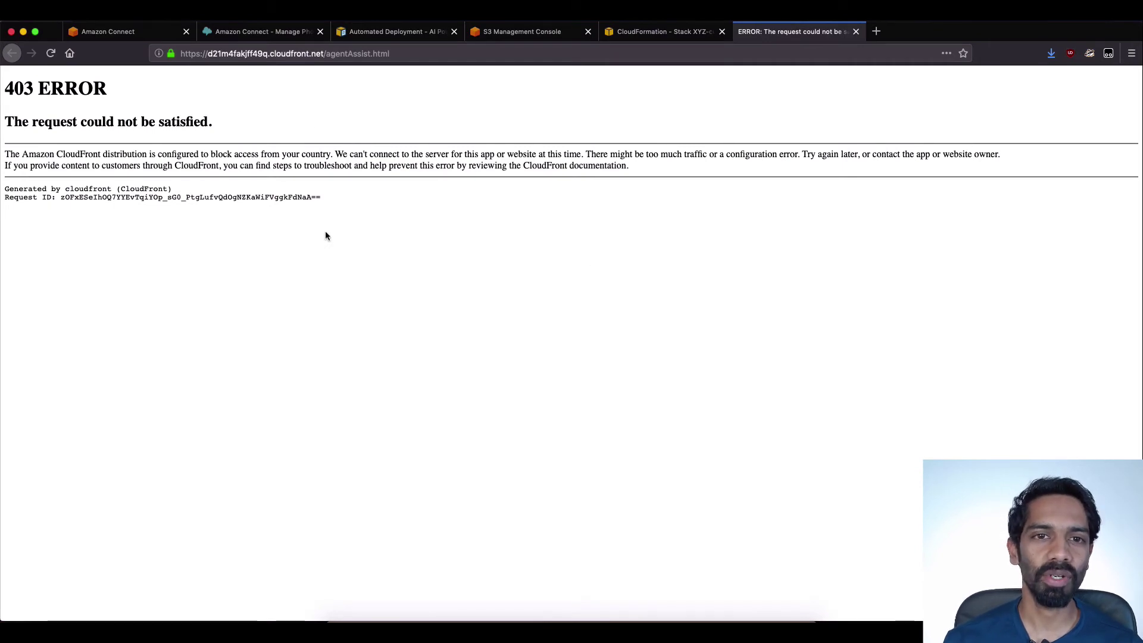
- Disable geo-restriction on the CloudFront distribution and save the change
double_click(87, 156)
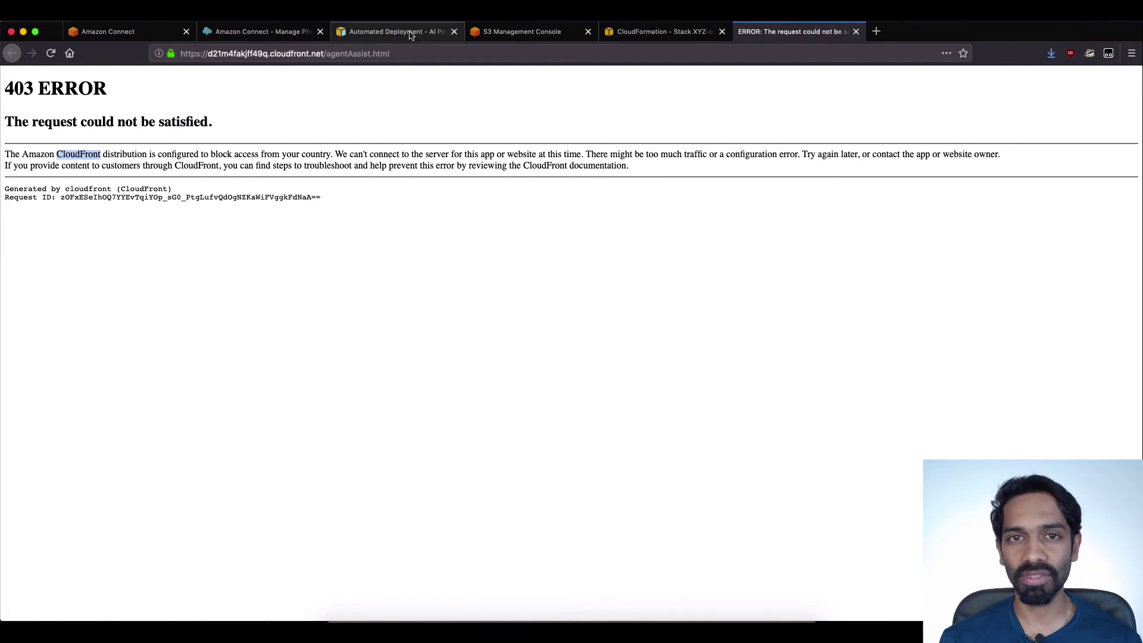
left_click(512, 31)
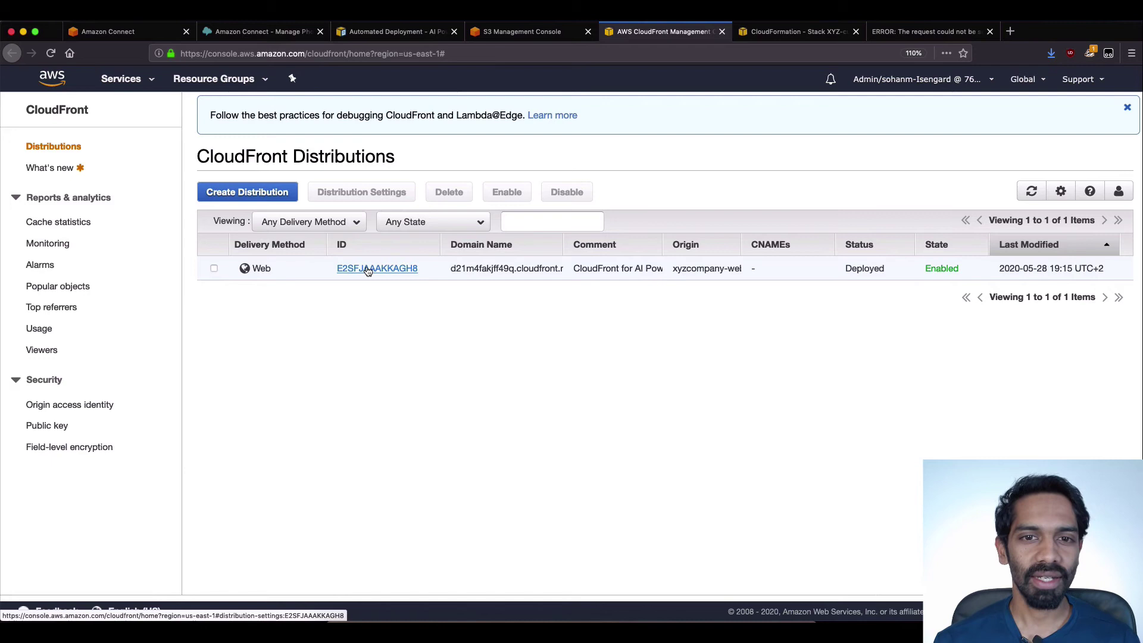
left_click(367, 269)
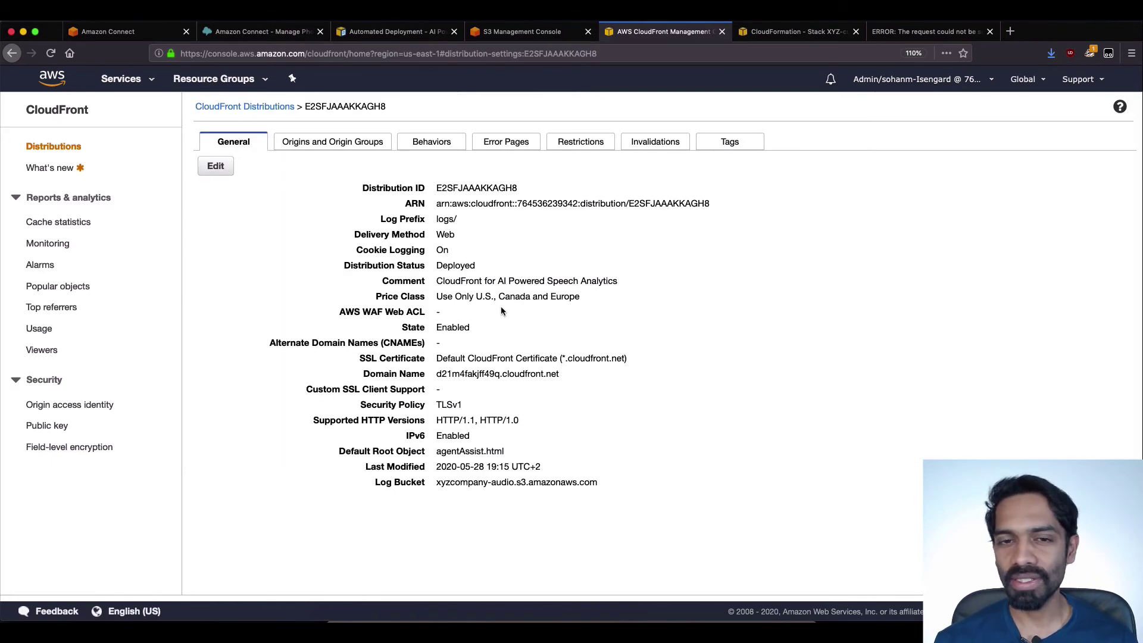
left_click(599, 149)
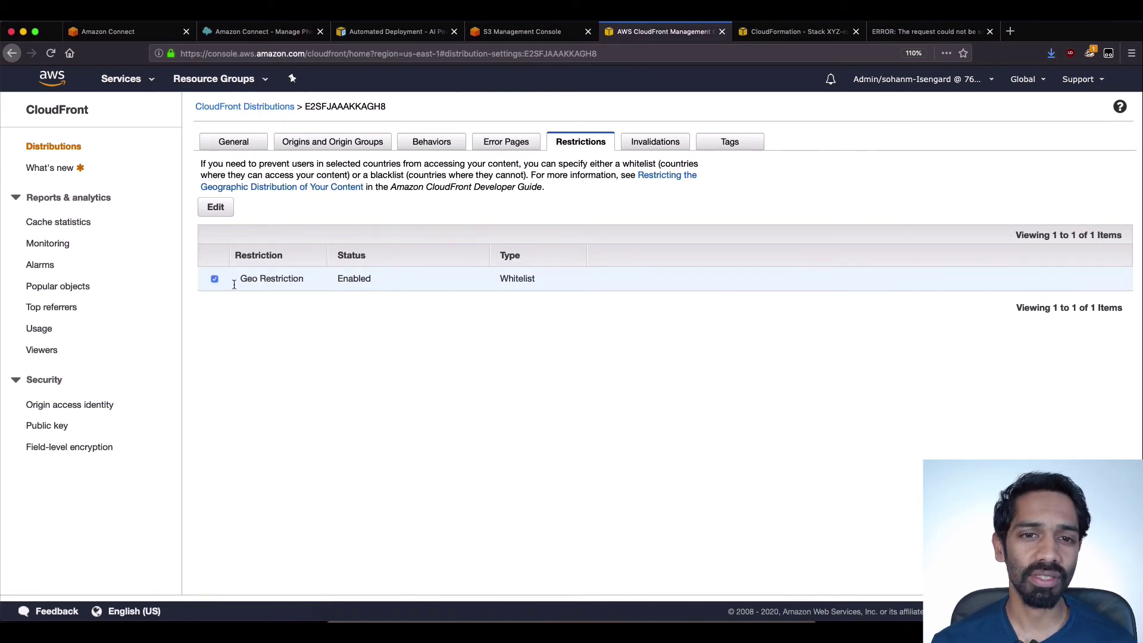
left_click(214, 210)
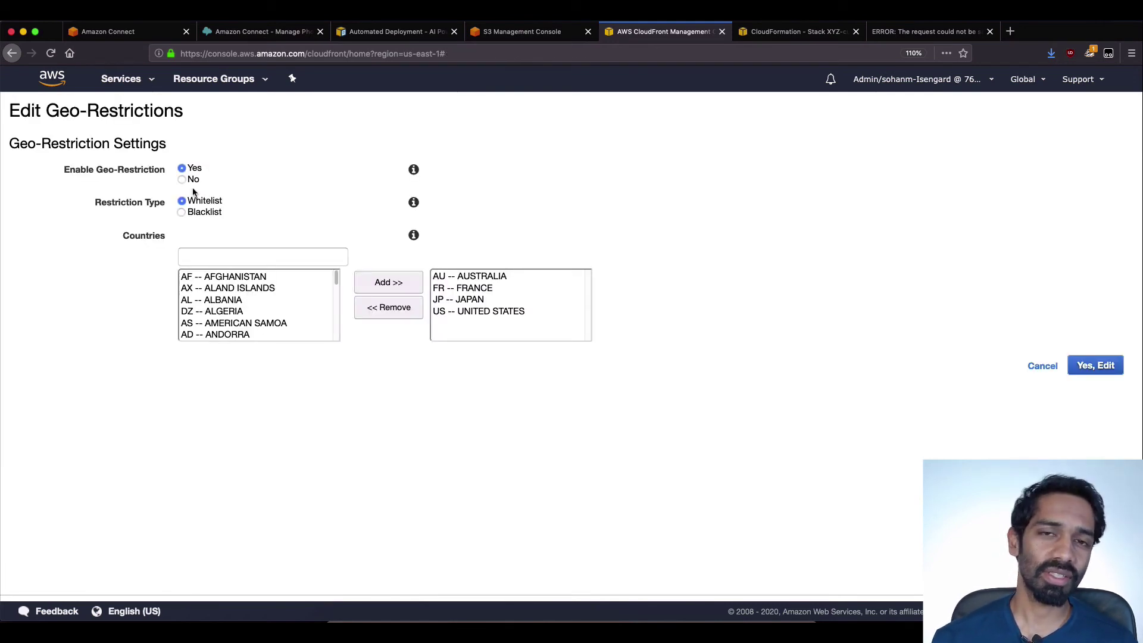
left_click(191, 179)
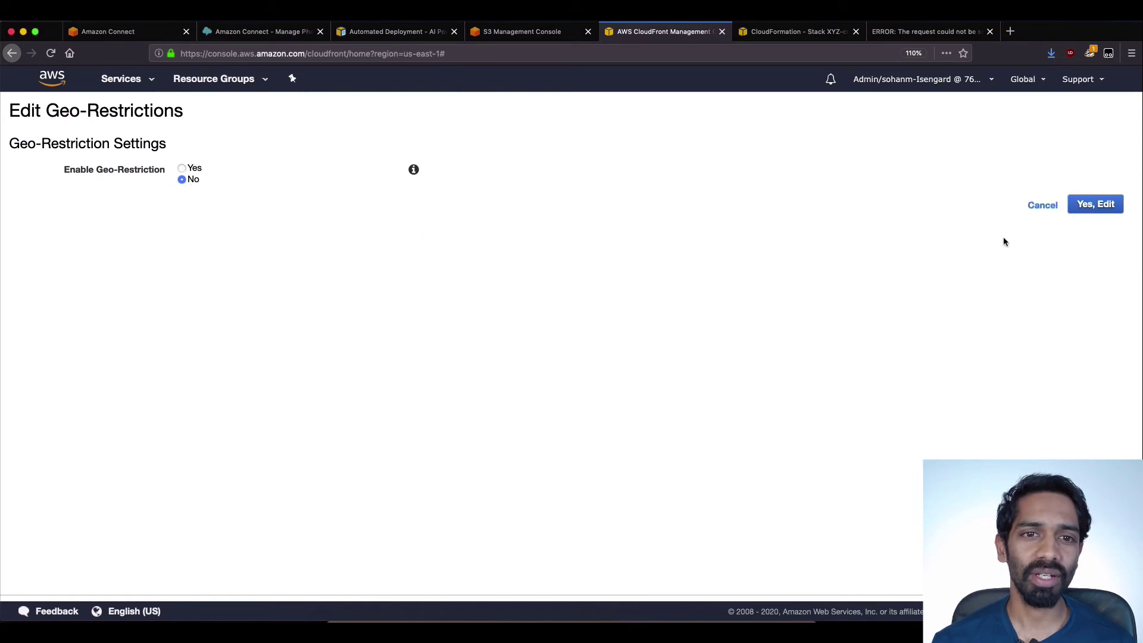
left_click(1087, 206)
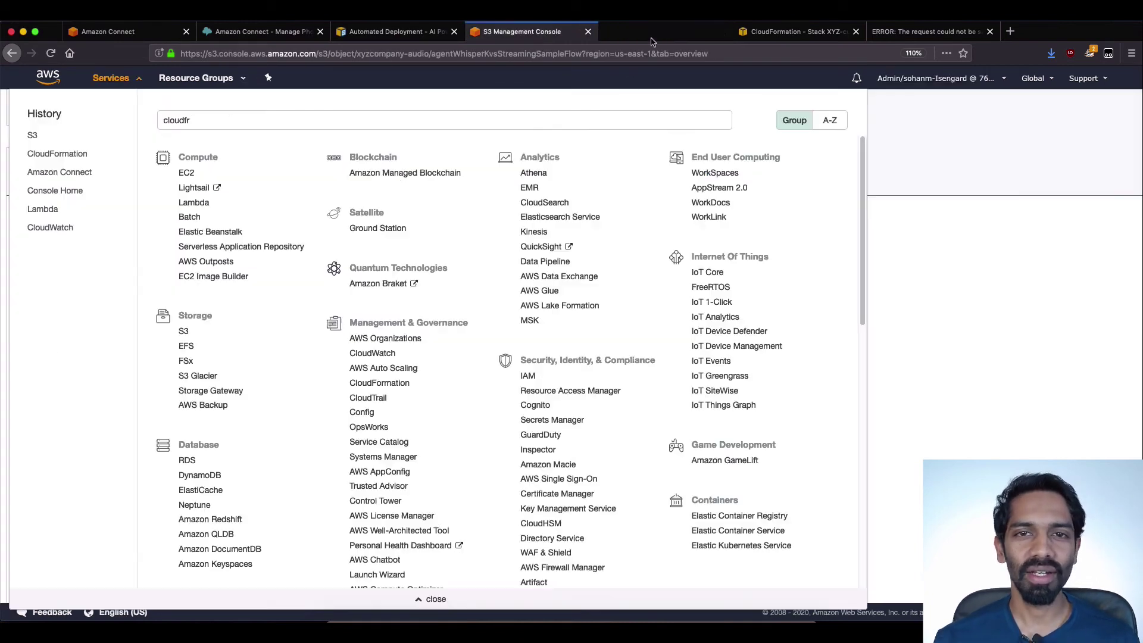
- Reload the agent page, which still returns 403, then go back to the stack outputs
key("super+w")
left_click(759, 33)
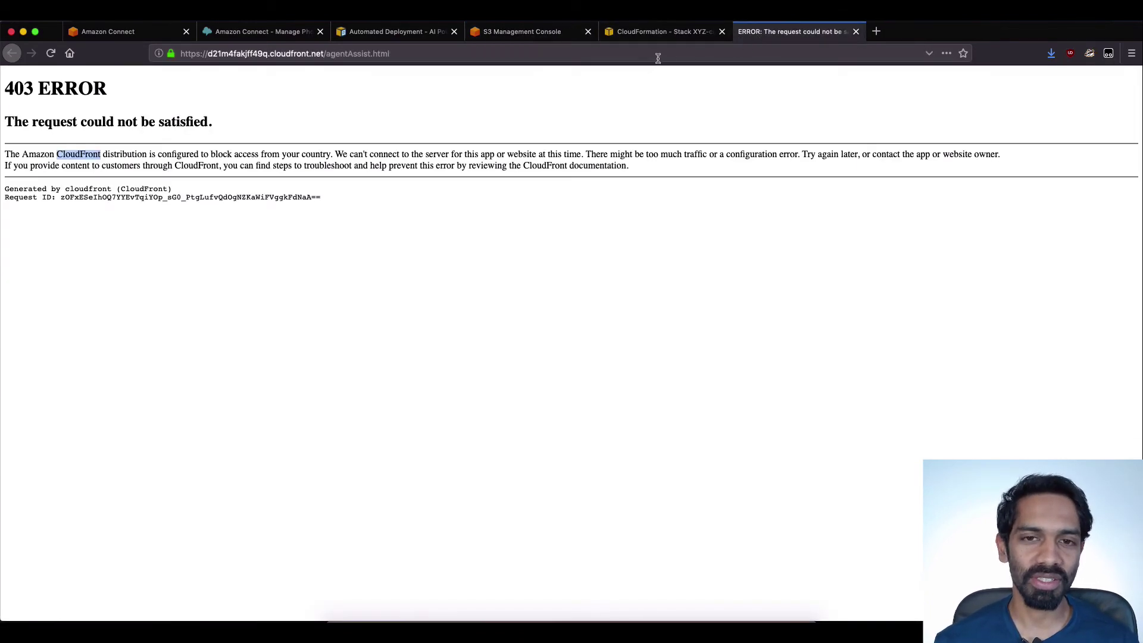
left_click(657, 54)
key("Return")
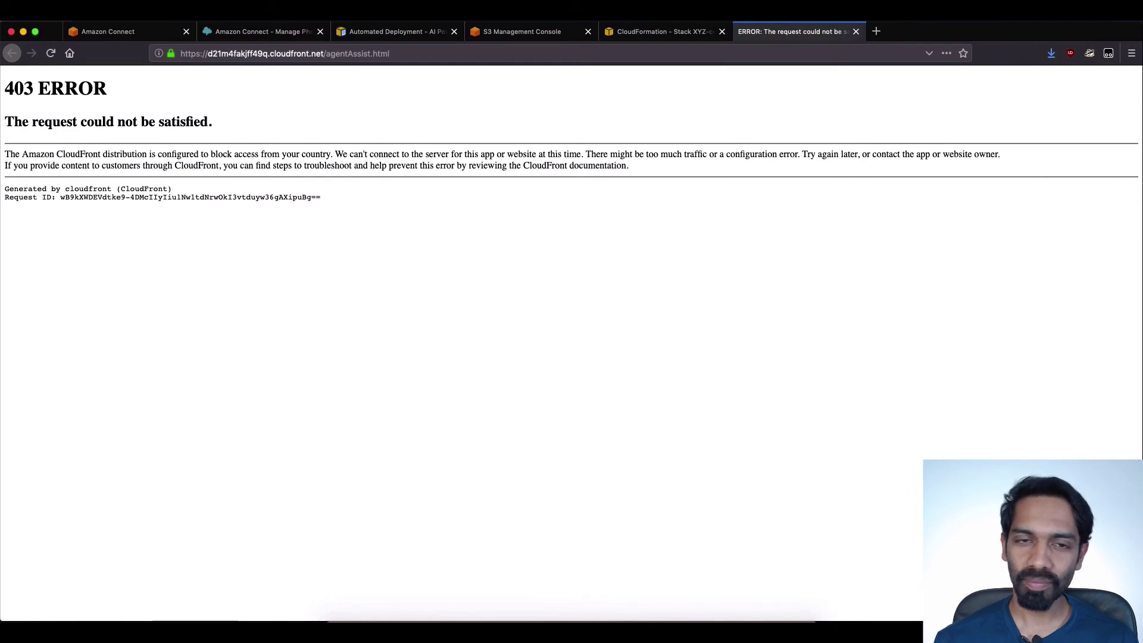
left_click(645, 53)
key("Return")
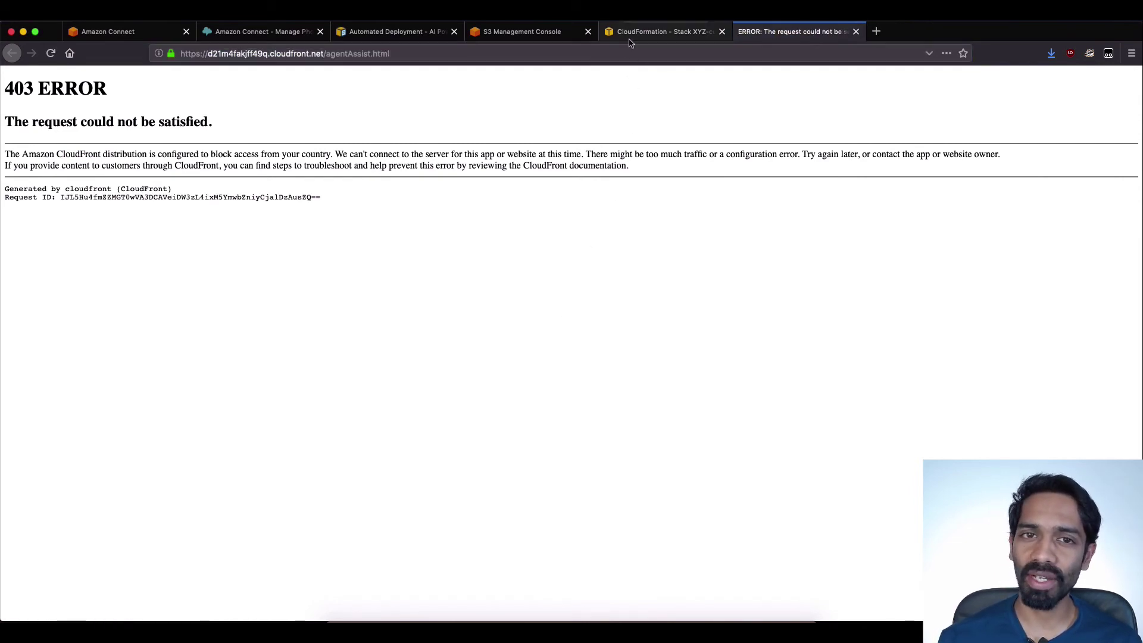
left_click(629, 39)
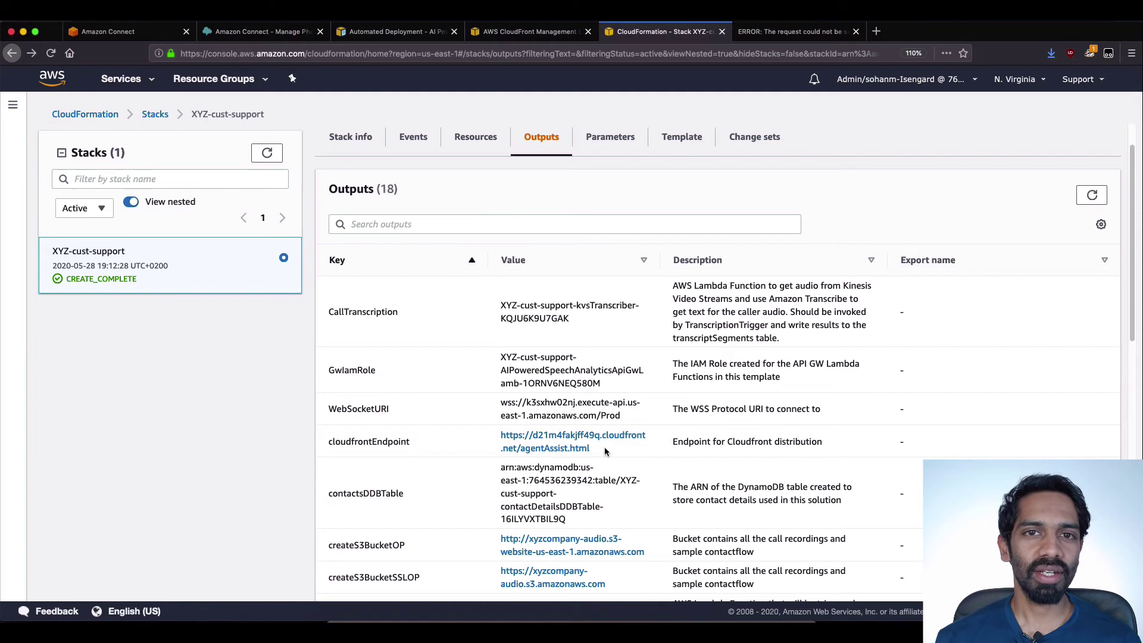
- Copy the cloudfrontEndpoint link from the stack outputs
left_click_drag(573, 450, 502, 436)
right_click(519, 439)
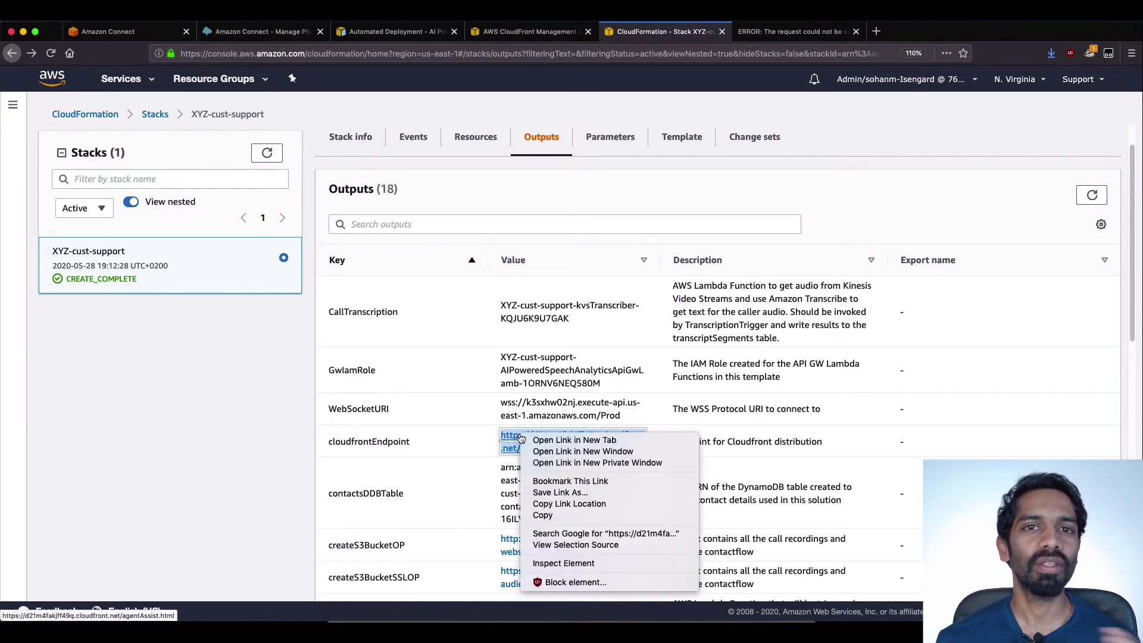
left_click(542, 515)
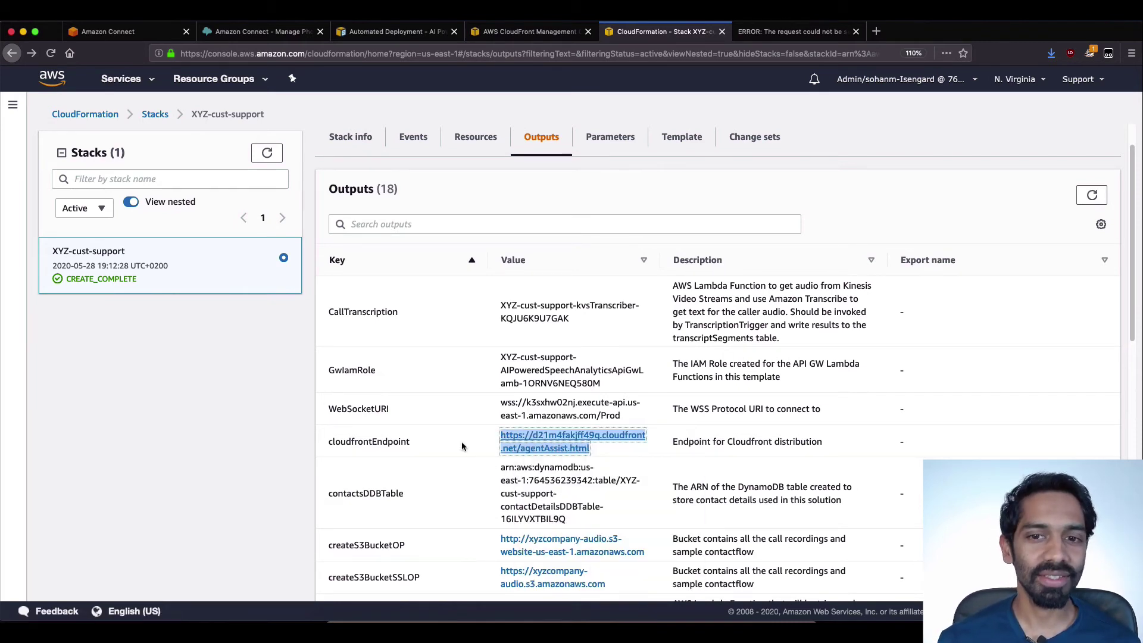
left_click(152, 40)
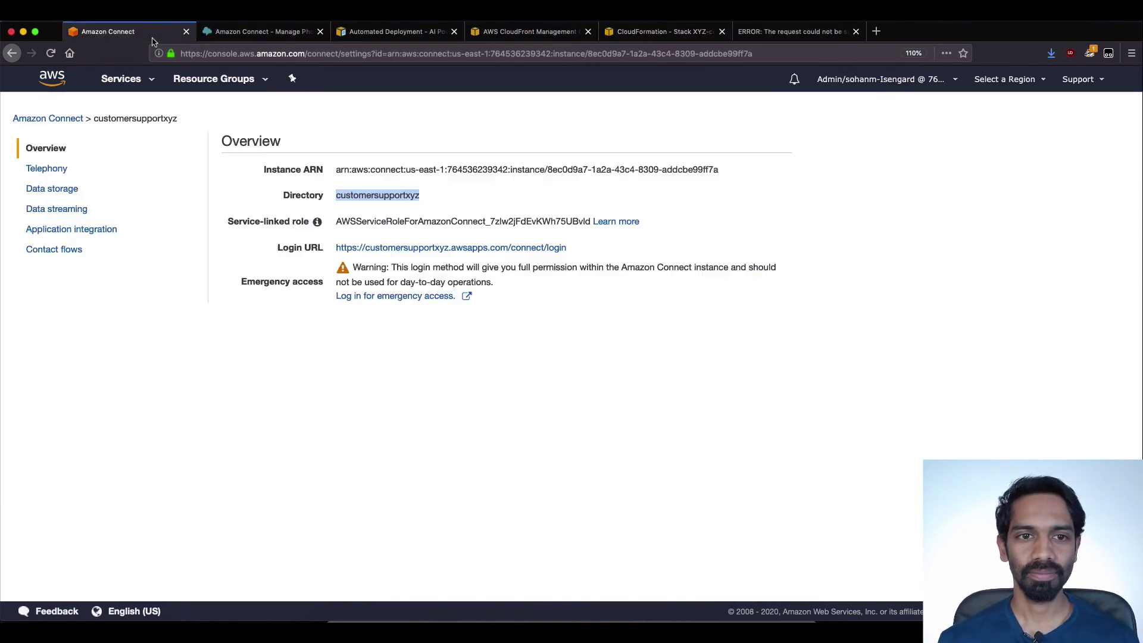
left_click(98, 235)
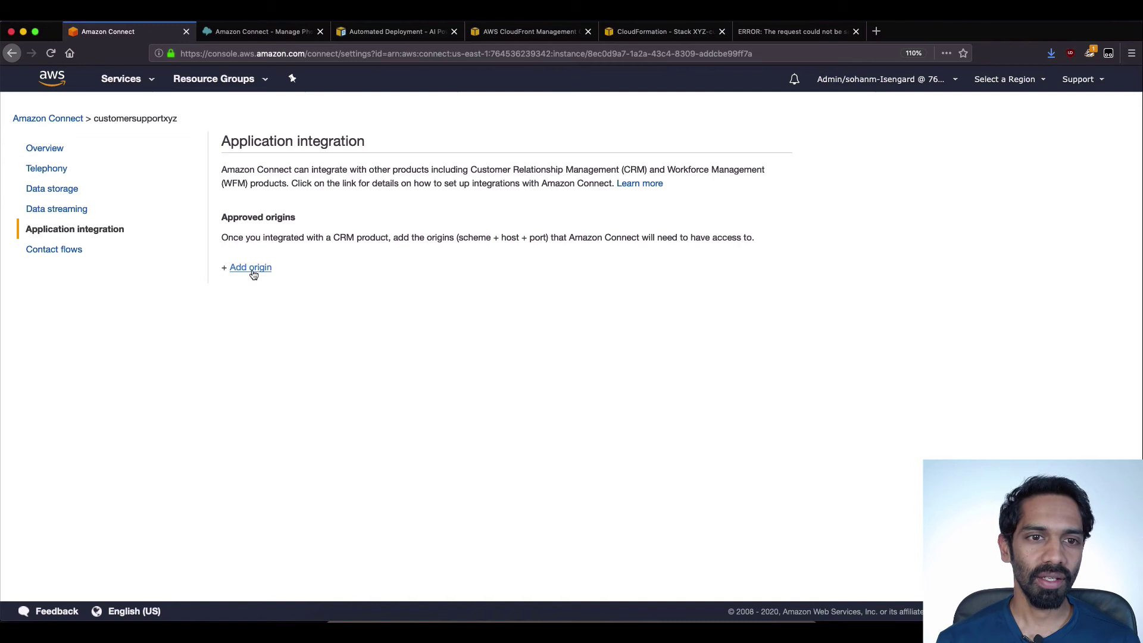
left_click(250, 267)
left_click(453, 180)
right_click(454, 186)
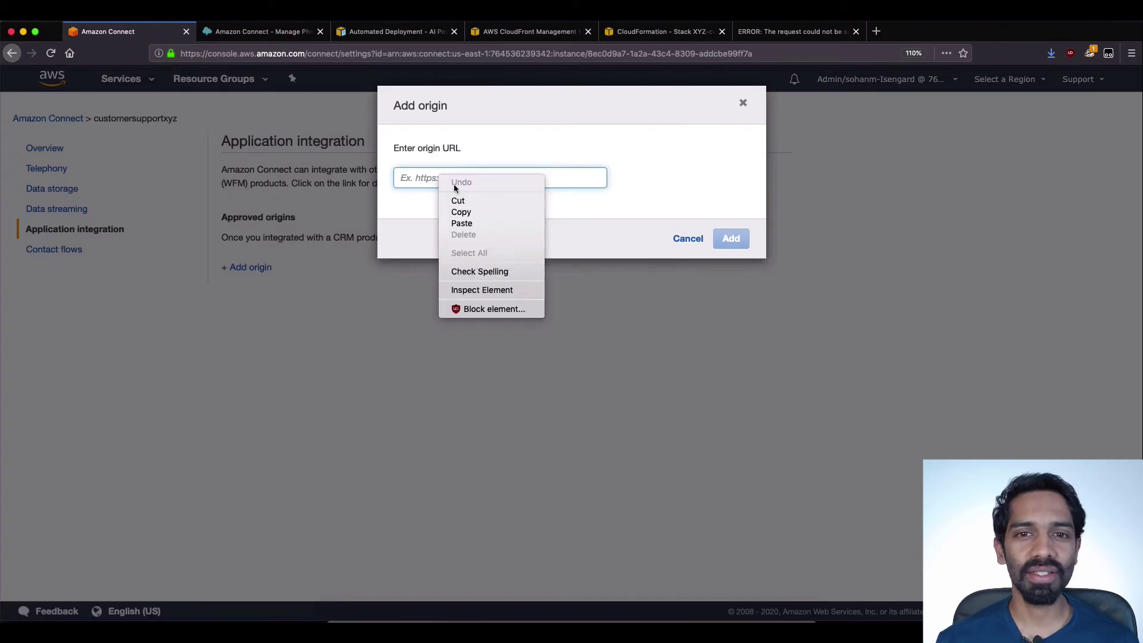
left_click(461, 223)
key("BackSpace")
key("BackSpace")
key("BackSpace")
key("BackSpace")
key("BackSpace")
key("BackSpace")
key("BackSpace")
key("BackSpace")
key("BackSpace")
key("BackSpace")
key("BackSpace")
key("BackSpace")
key("BackSpace")
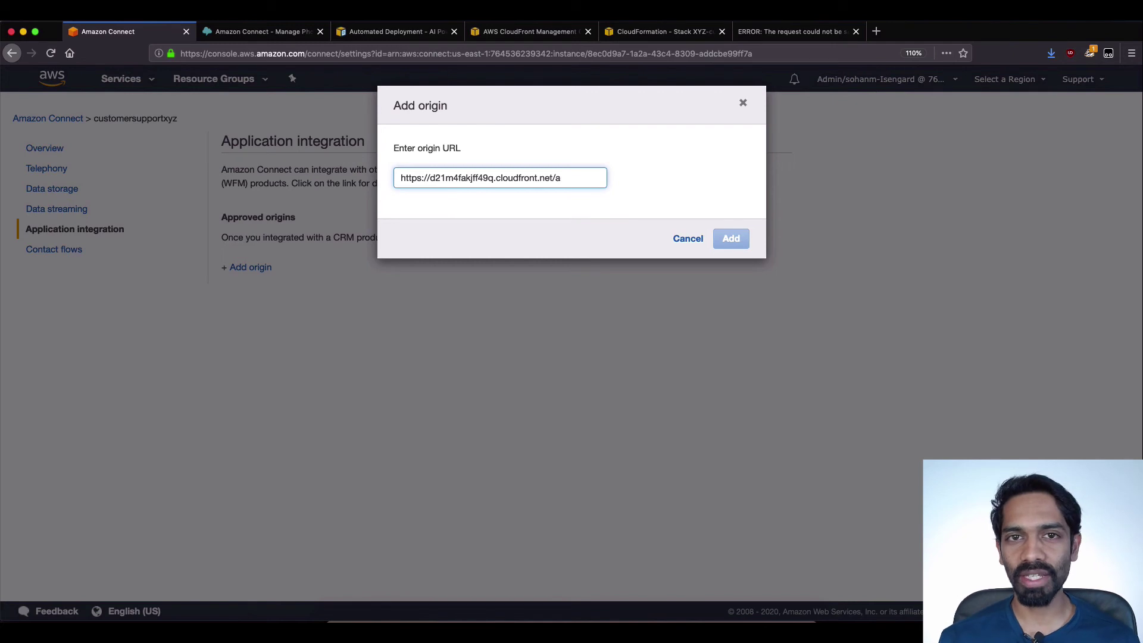
key("BackSpace")
key("BackSpace")
key("super+a")
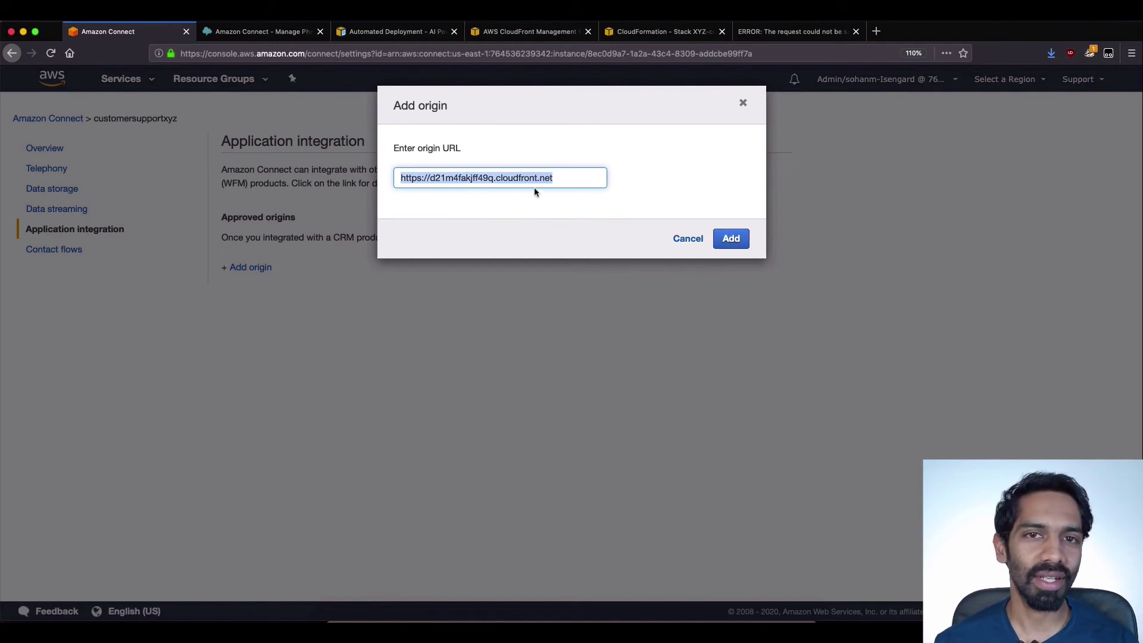
left_click(615, 196)
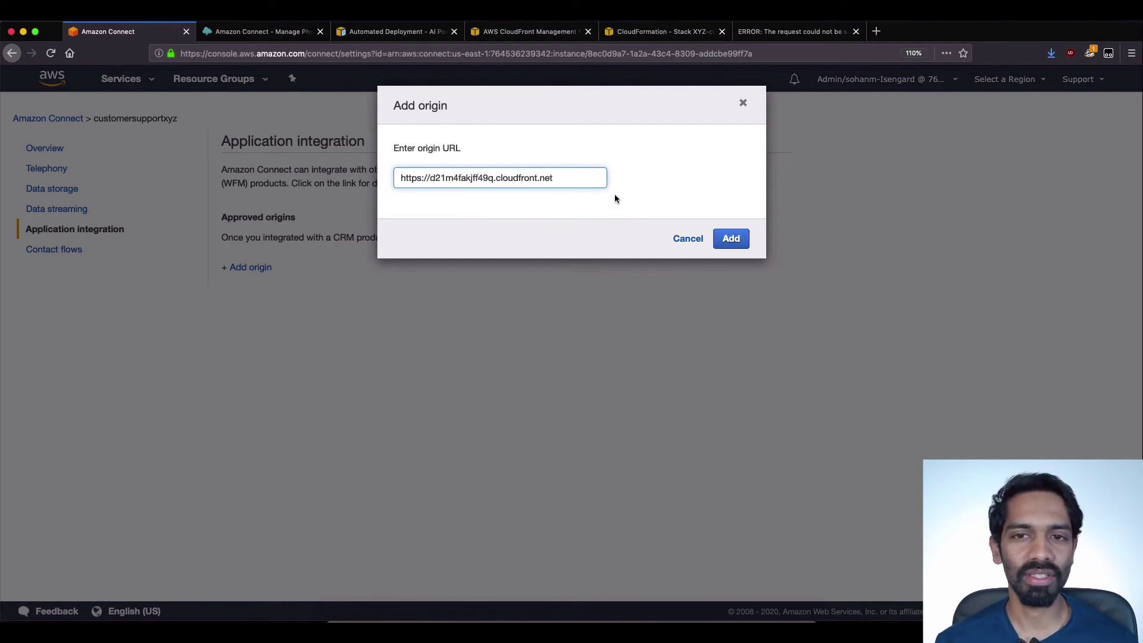
left_click(730, 238)
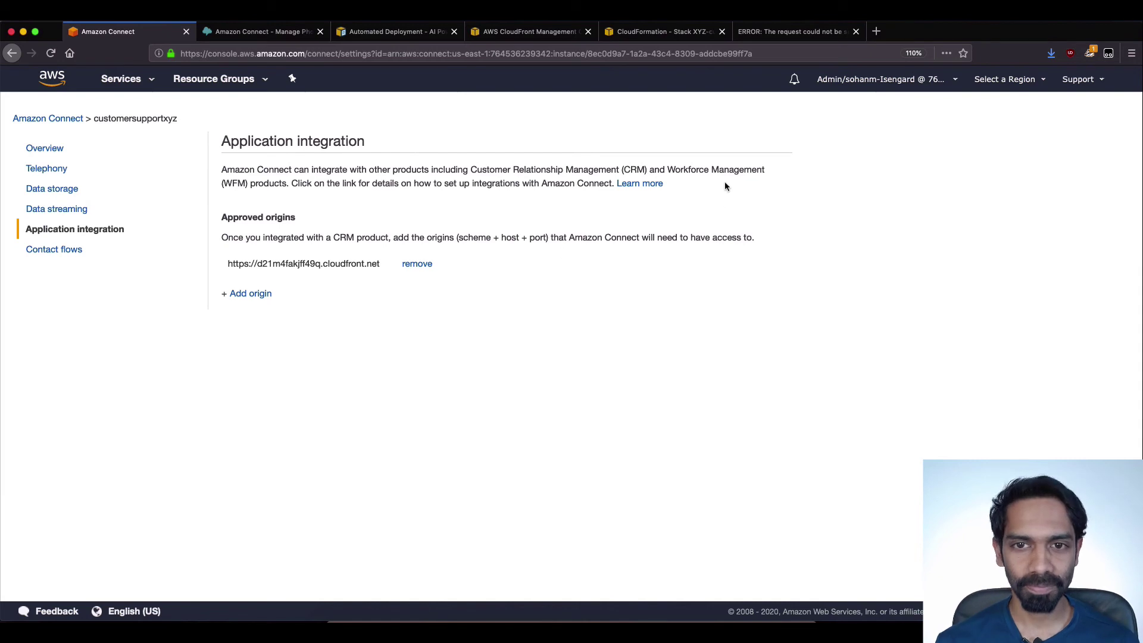
- Close the 403 tab and load the copied cloudfrontEndpoint URL in a fresh tab
left_click(856, 32)
left_click(660, 32)
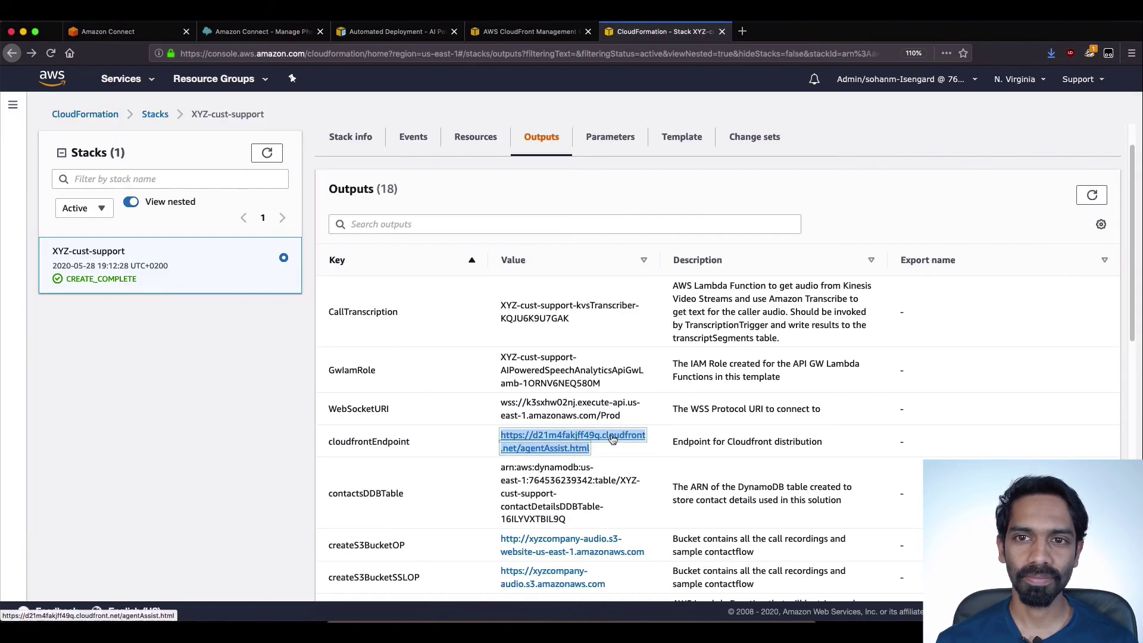
right_click(594, 438)
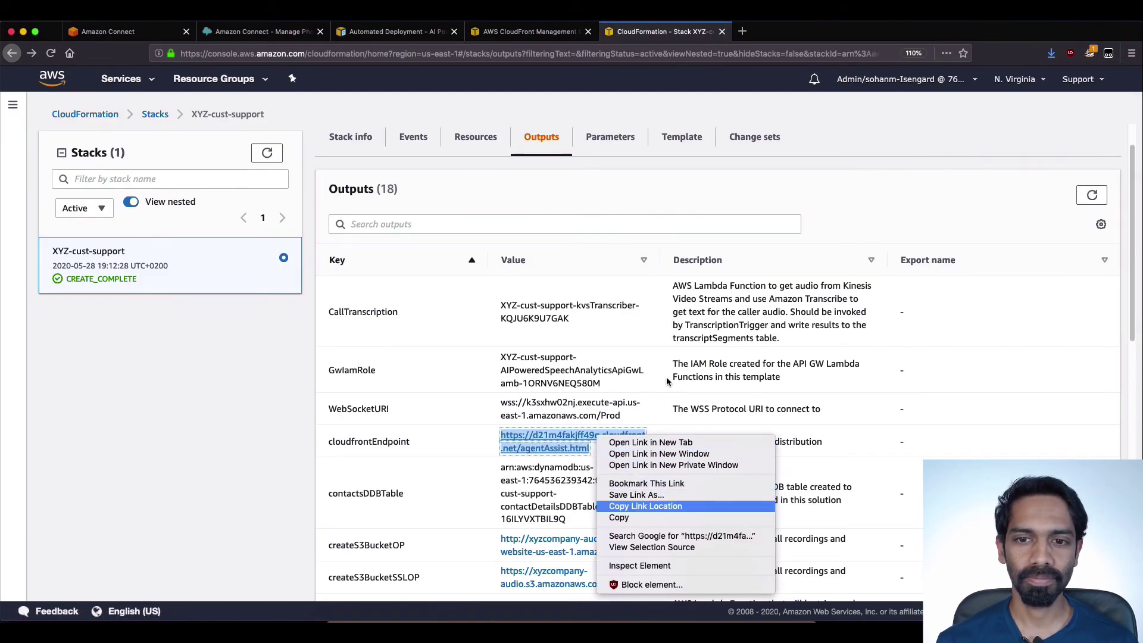
left_click(645, 506)
left_click(742, 32)
right_click(742, 53)
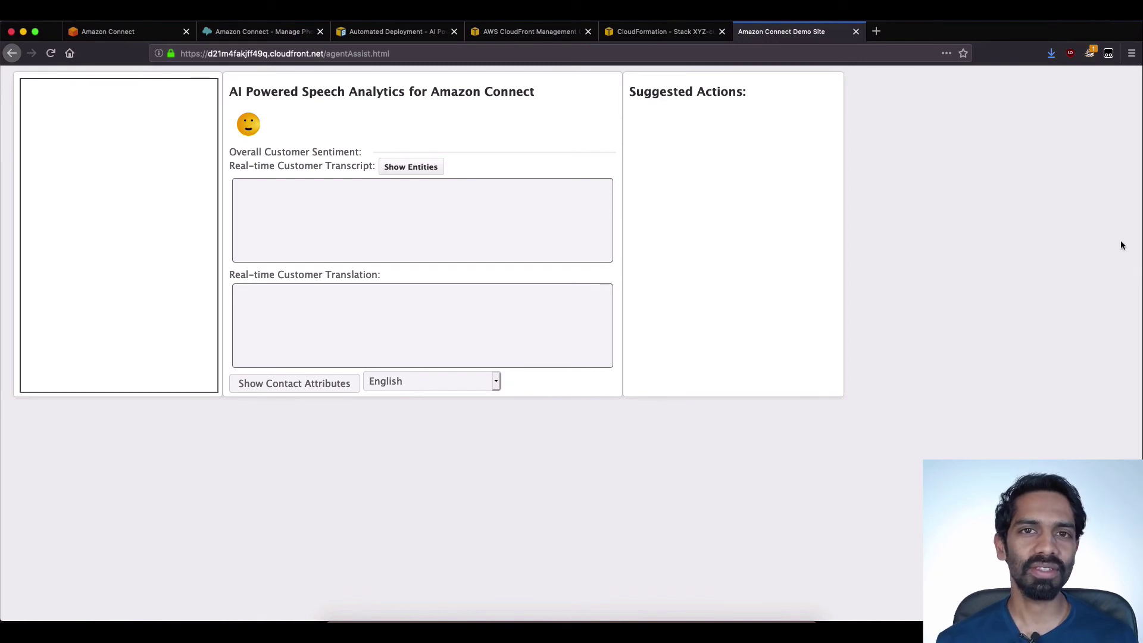
left_click(1129, 72)
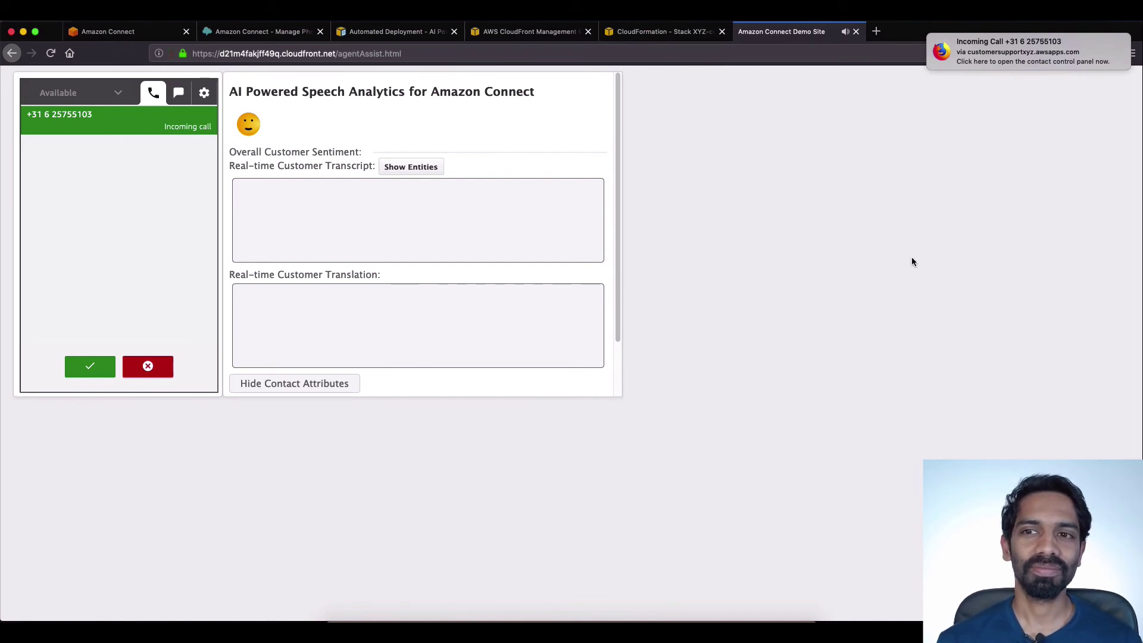
- Accept the ringing customer call in the contact control panel
left_click(90, 365)
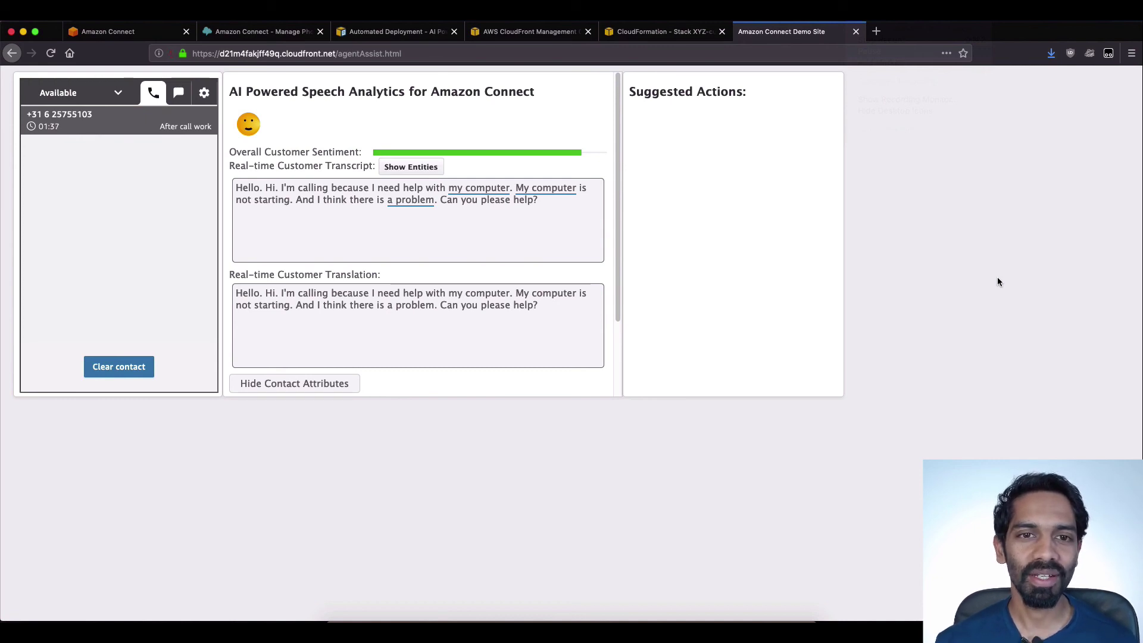
- Clear the finished contact in the control panel so the agent is available again
left_click(118, 366)
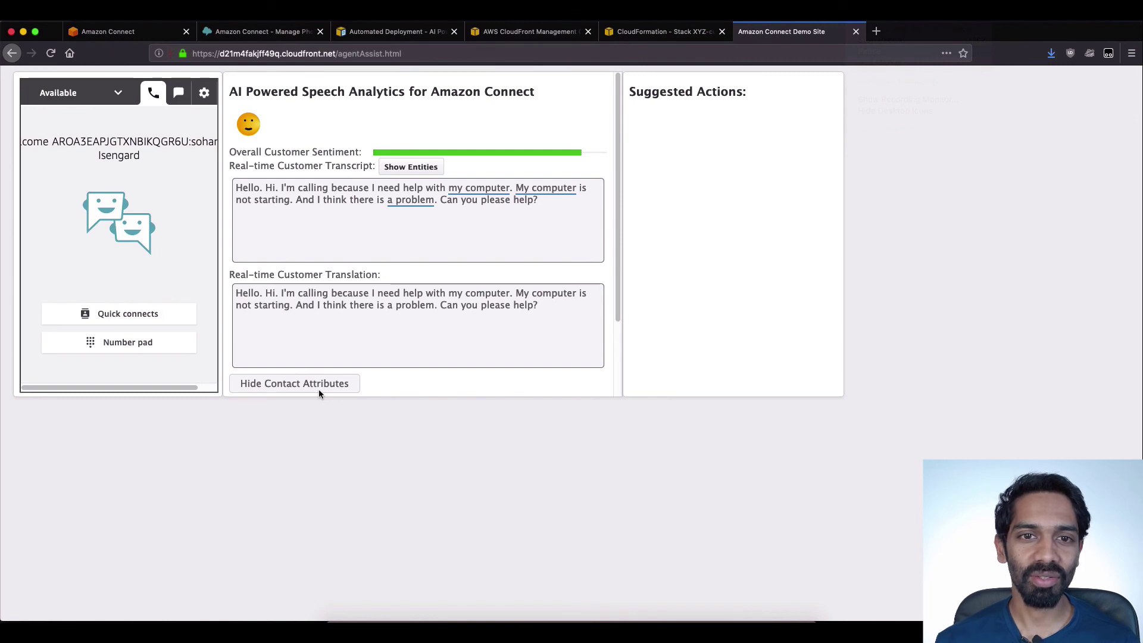